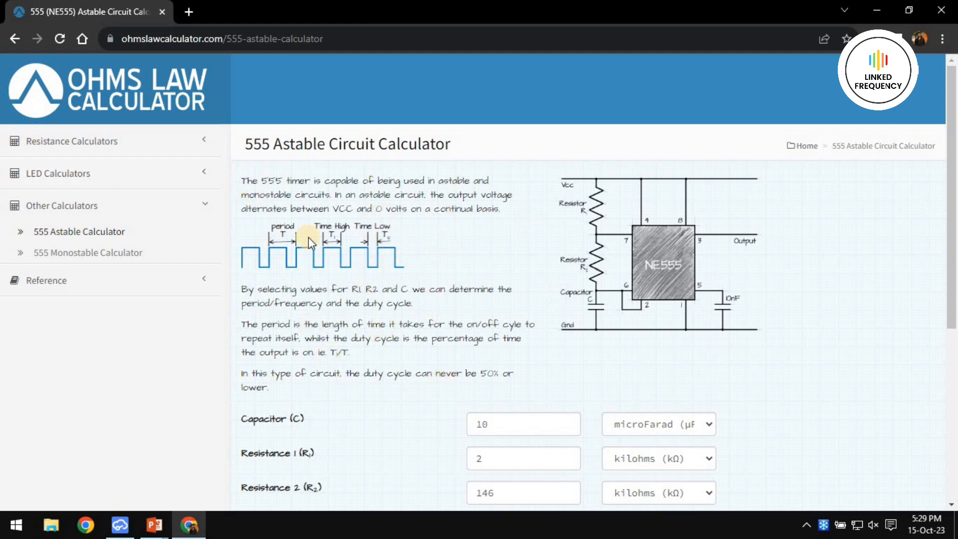
# Review the 555 astable calculator's capacitor and resistor inputs, the capacitor unit options and the output fields.
pyautogui.scroll(-2, 424, 239)
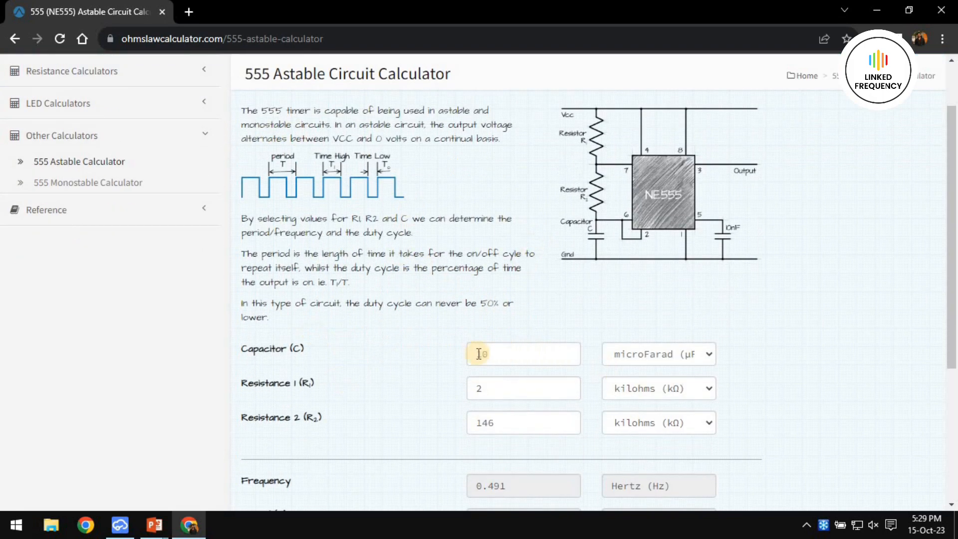
pyautogui.scroll(-1, 292, 286)
pyautogui.click(472, 284)
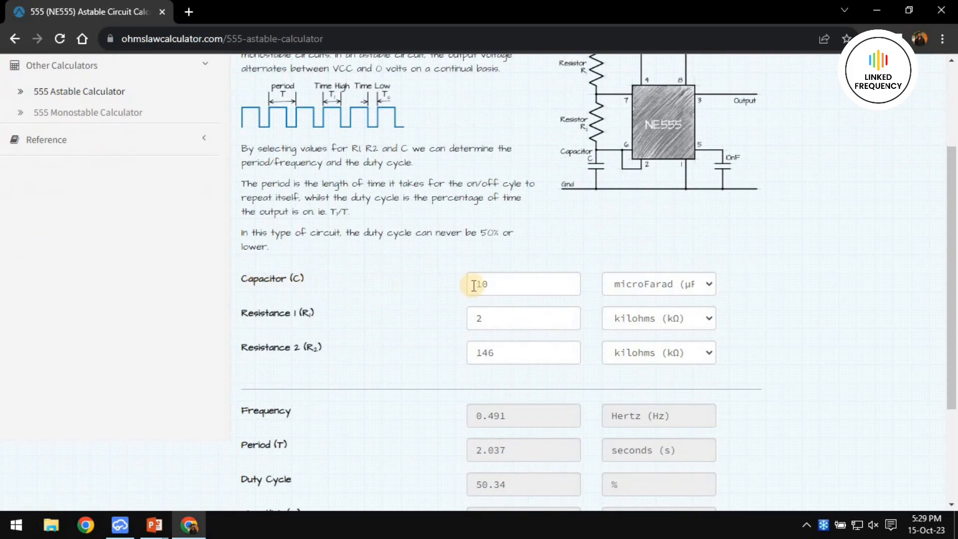
pyautogui.click(644, 294)
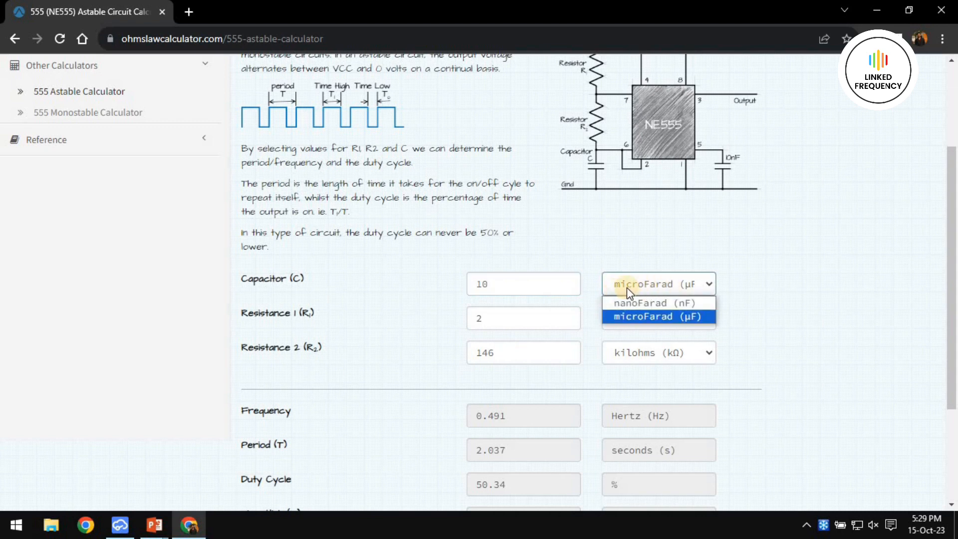
pyautogui.click(360, 306)
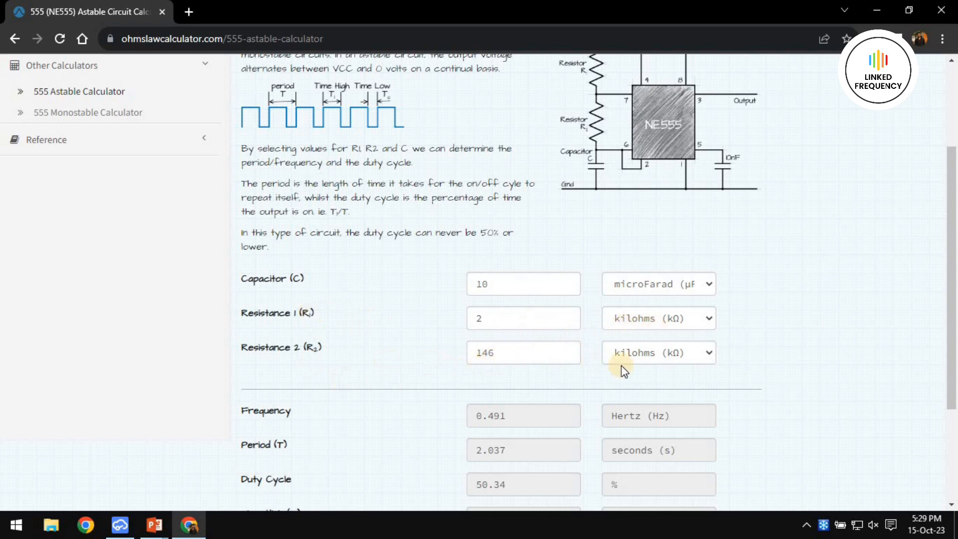
pyautogui.scroll(-3, 429, 357)
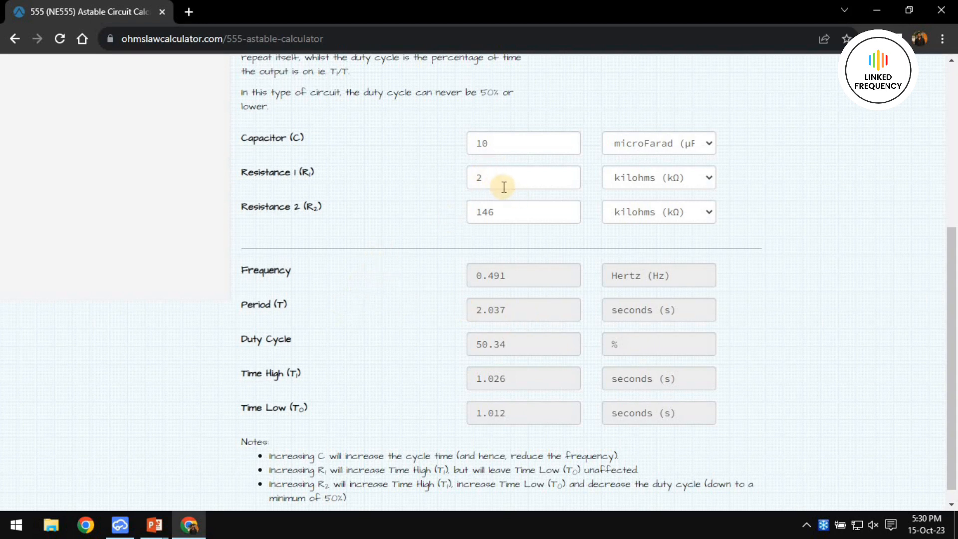
# Enter 2 kilohms as Resistance 1 in the astable calculator and review the calculated timing outputs.
pyautogui.click(480, 181)
pyautogui.press('BackSpace')
pyautogui.write('2')
pyautogui.scroll(-1, 421, 323)
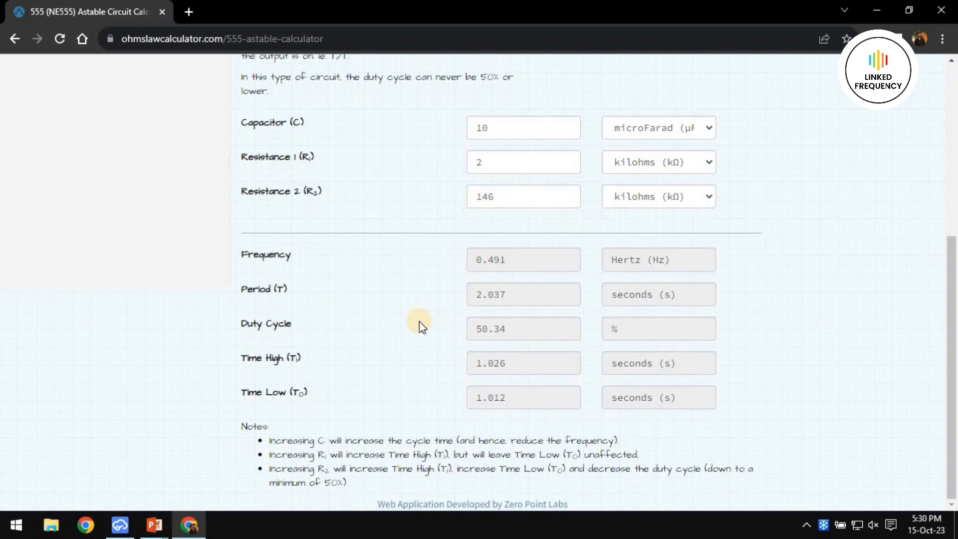
pyautogui.scroll(6, 419, 321)
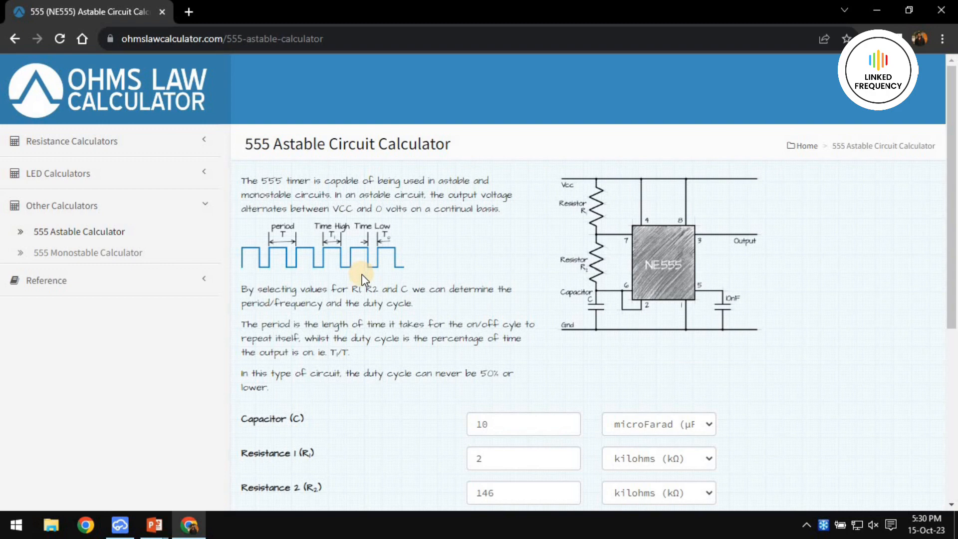
# Switch to the presentation and go from the example calculation back to the Circuit Design & Calculations slide.
pyautogui.press('super+Tab')
pyautogui.click(604, 142)
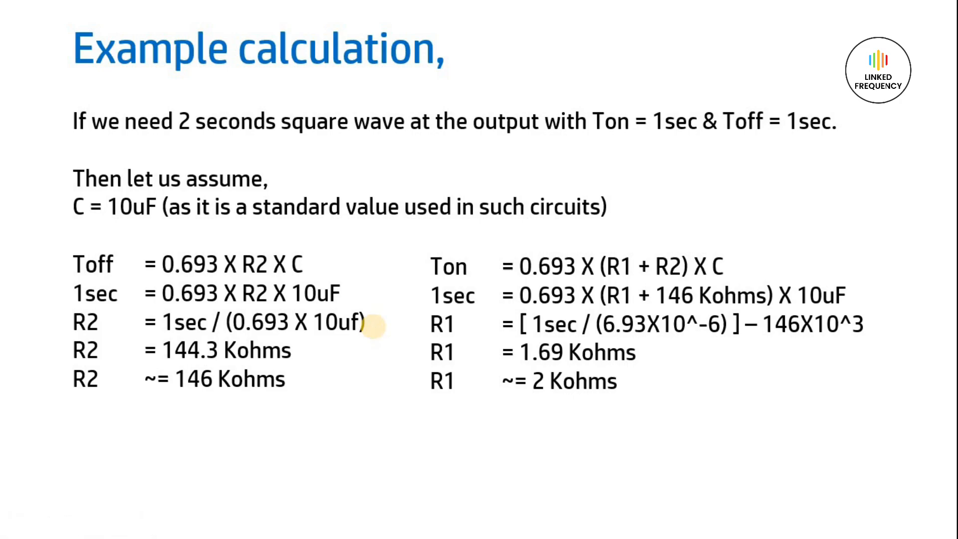
pyautogui.press('Left')
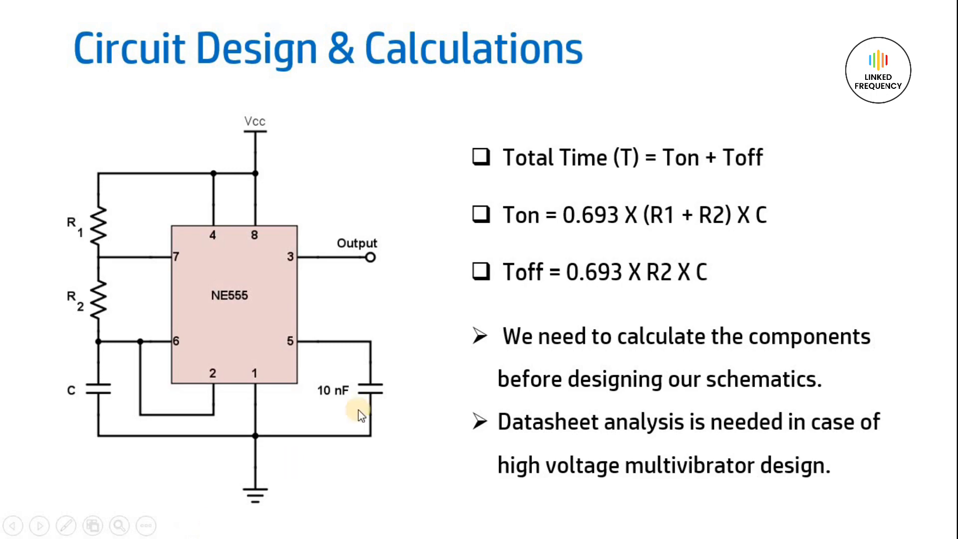
# Switch to EasyEDA and create a new project titled Astable_Multivibrator_NE555 with an empty description.
pyautogui.press('super+Tab')
pyautogui.click(538, 331)
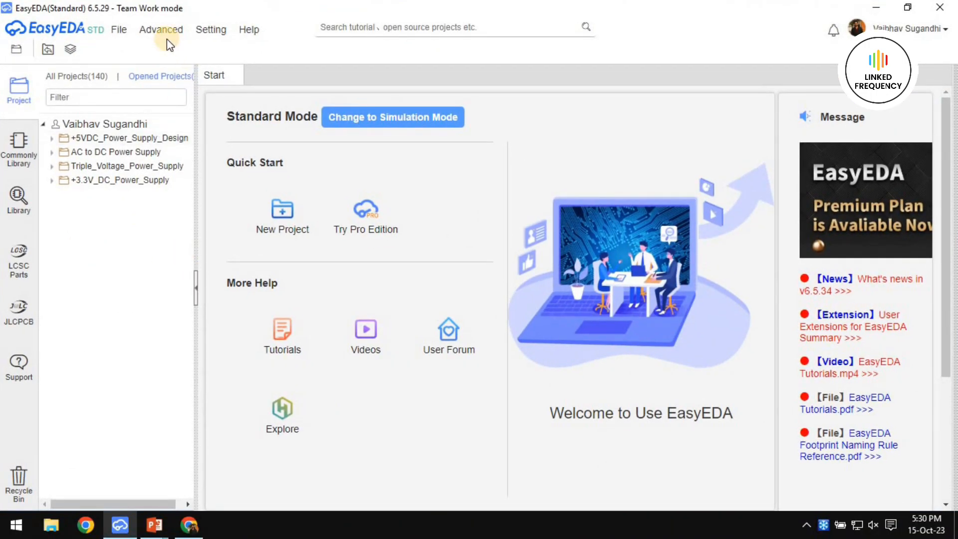
pyautogui.click(124, 31)
pyautogui.moveTo(131, 47)
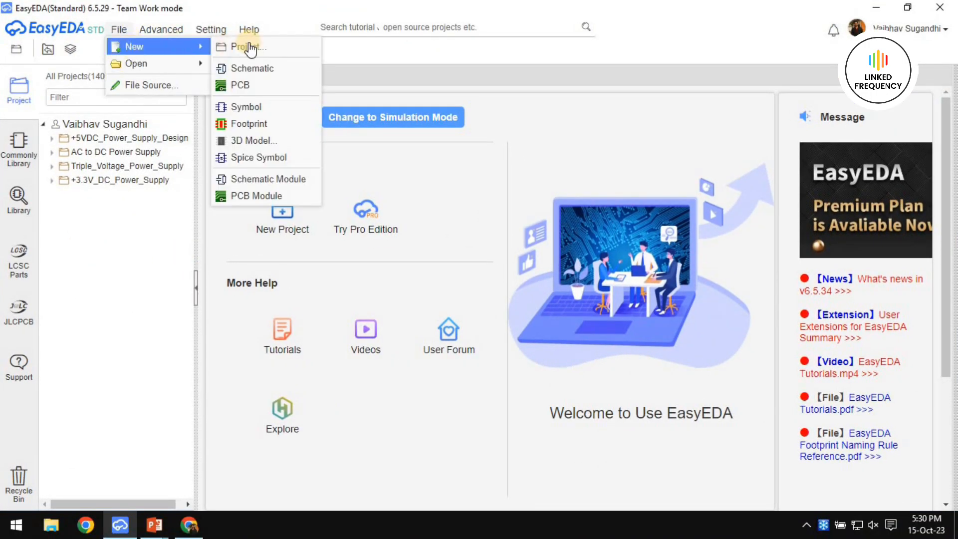
pyautogui.click(283, 48)
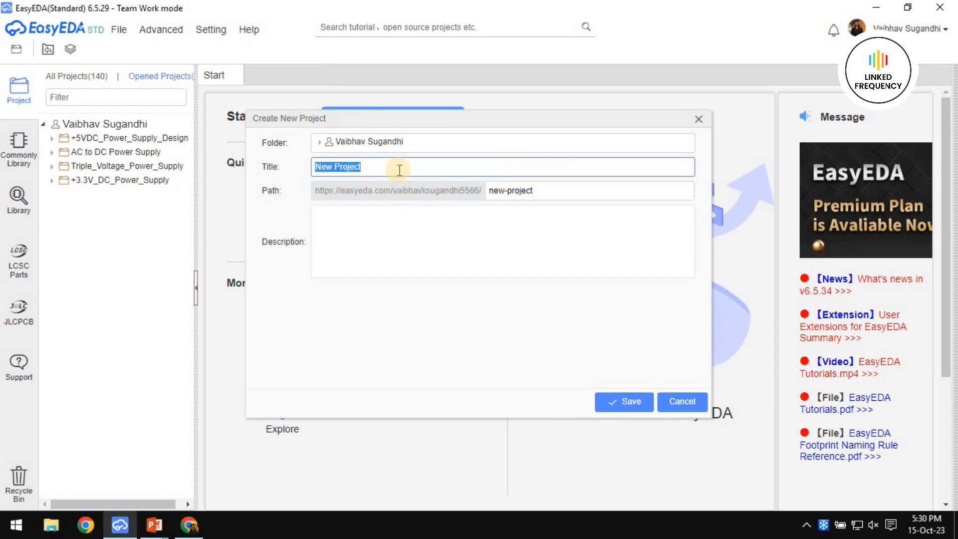
pyautogui.write('Astable_Multivibrator_NE555')
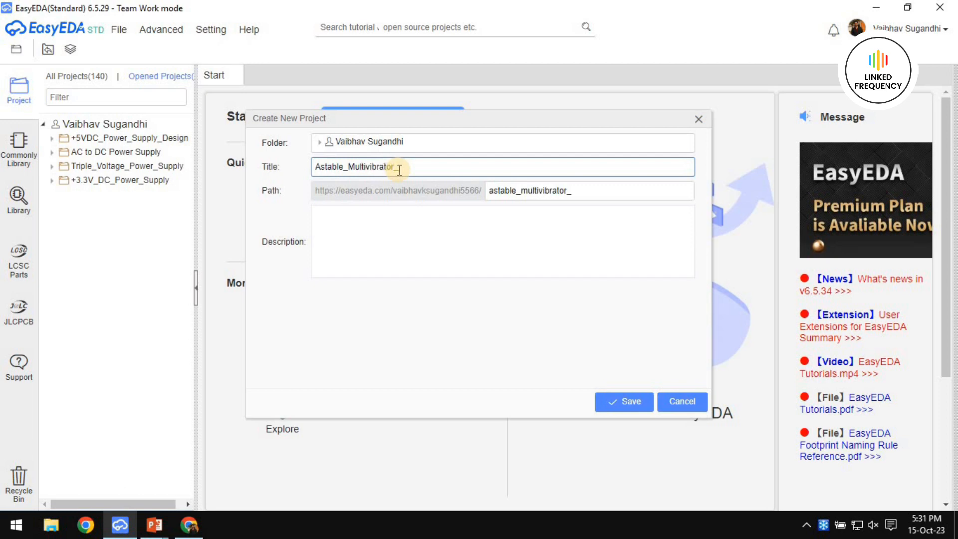
pyautogui.click(375, 245)
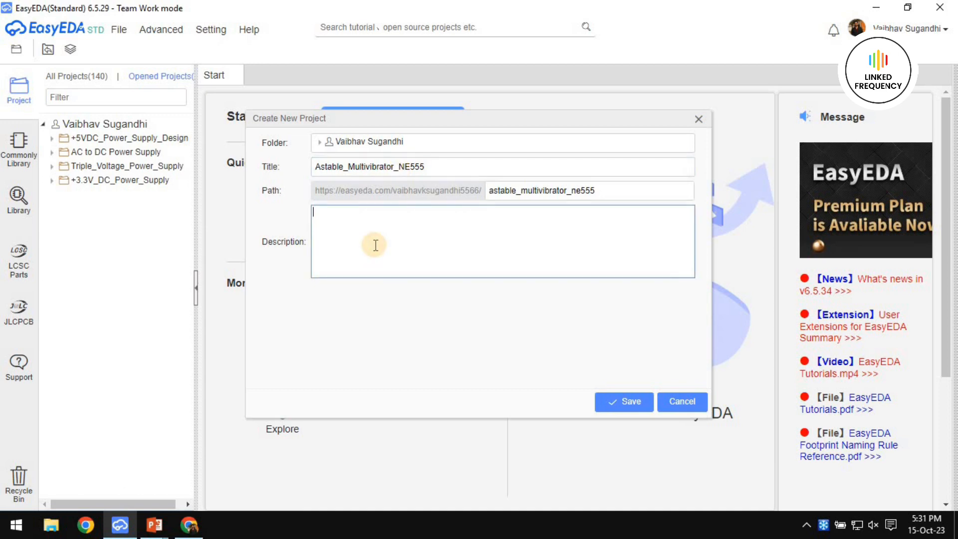
pyautogui.click(624, 401)
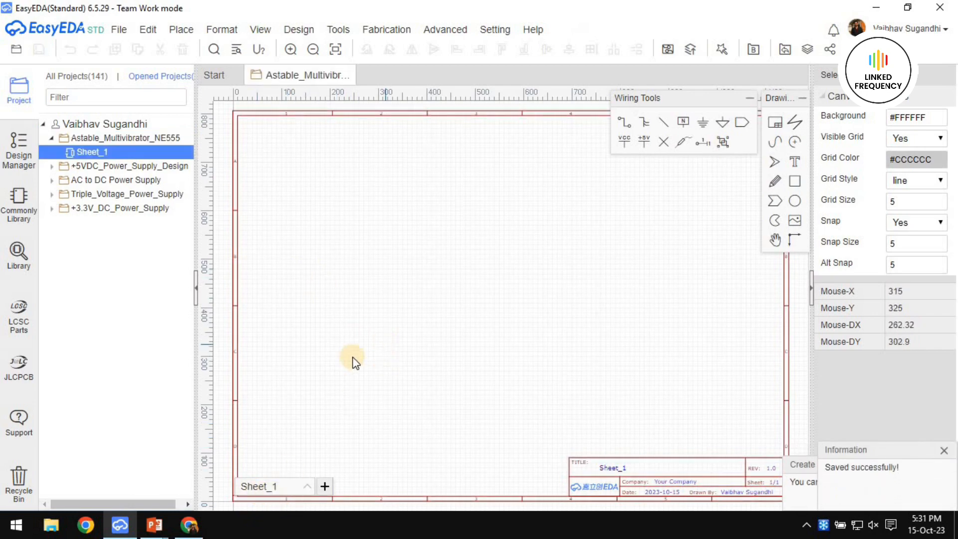
# Rename the project's sheet as Schematic.
pyautogui.doubleClick(258, 482)
pyautogui.write('Schematic')
pyautogui.press('Return')
# Set the title block's title to "Astable Multivibrator using NE555 Timer".
pyautogui.scroll(3, 368, 310)
pyautogui.doubleClick(368, 299)
pyautogui.write('Astab')
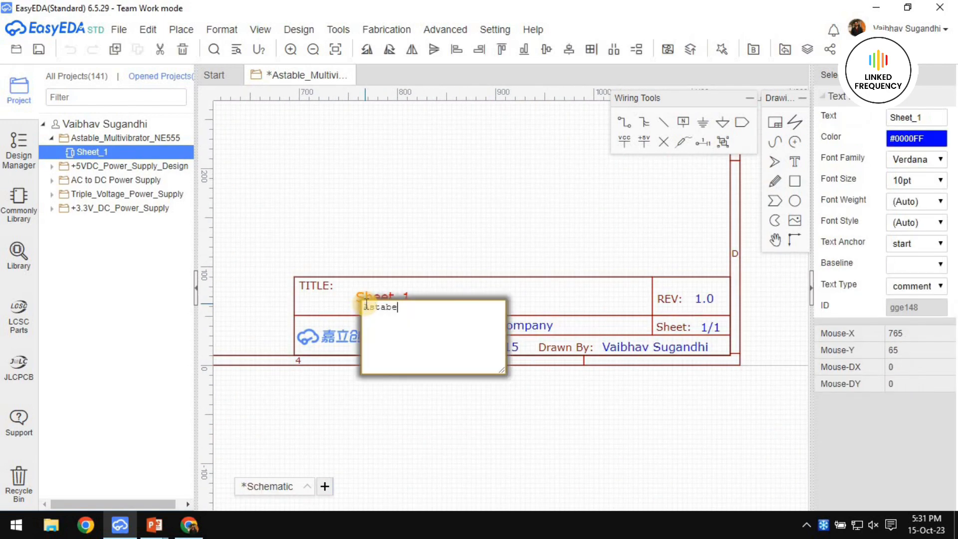
pyautogui.write('le Multivibrator using NE555 Timer')
pyautogui.click(514, 324)
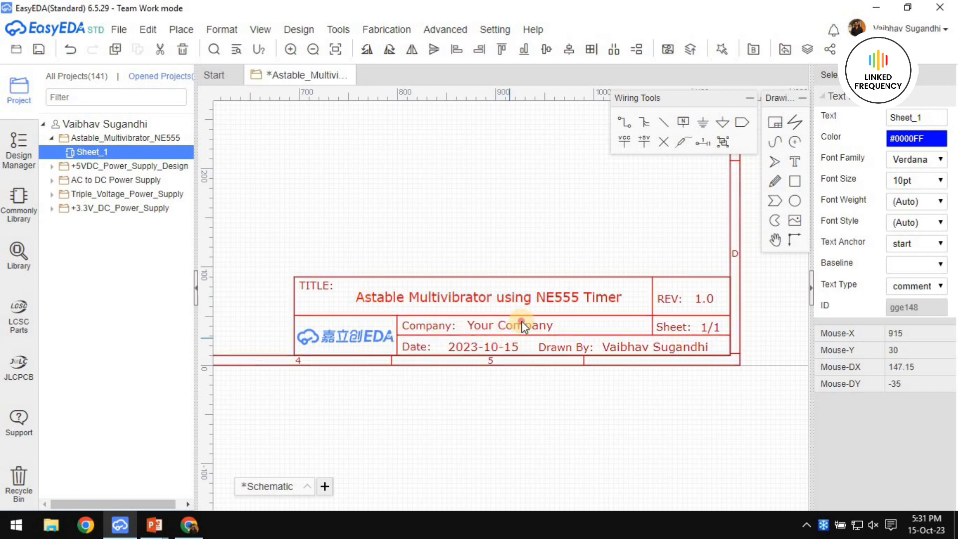
# Set the title block's company to "Linked Frequency" and save the schematic.
pyautogui.doubleClick(521, 324)
pyautogui.write('Linked_Frequency')
pyautogui.click(560, 369)
pyautogui.scroll(-2, 523, 334)
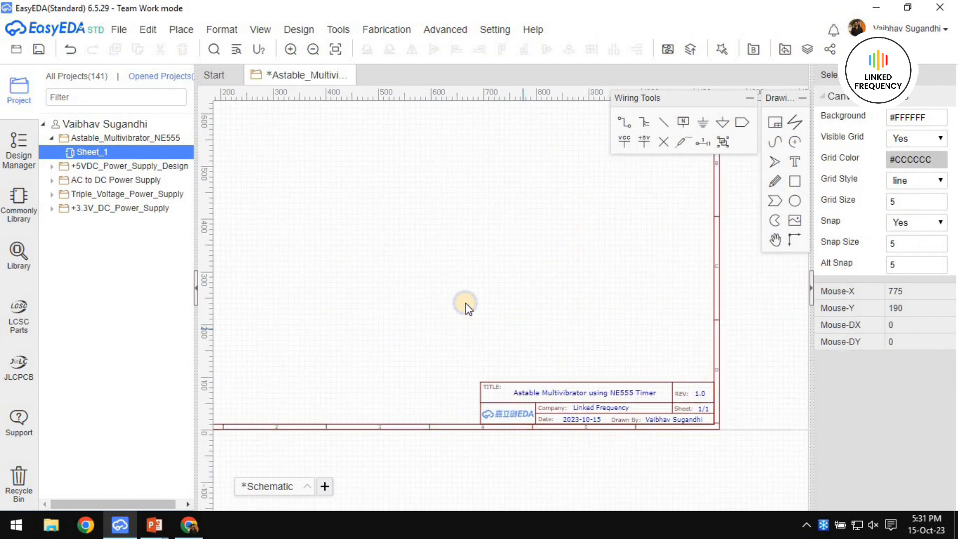
pyautogui.scroll(-1, 523, 333)
pyautogui.hotkey('ctrl', 's')
# Place a two-pin CONN-TH_2P-P5.08 connector in the sheet's upper left area, rotated so its pins face right.
pyautogui.click(19, 202)
pyautogui.scroll(-5, 83, 308)
pyautogui.scroll(-5, 82, 303)
pyautogui.click(105, 293)
pyautogui.click(143, 298)
pyautogui.click(82, 263)
pyautogui.scroll(5, 337, 268)
pyautogui.press('space')
pyautogui.press('space')
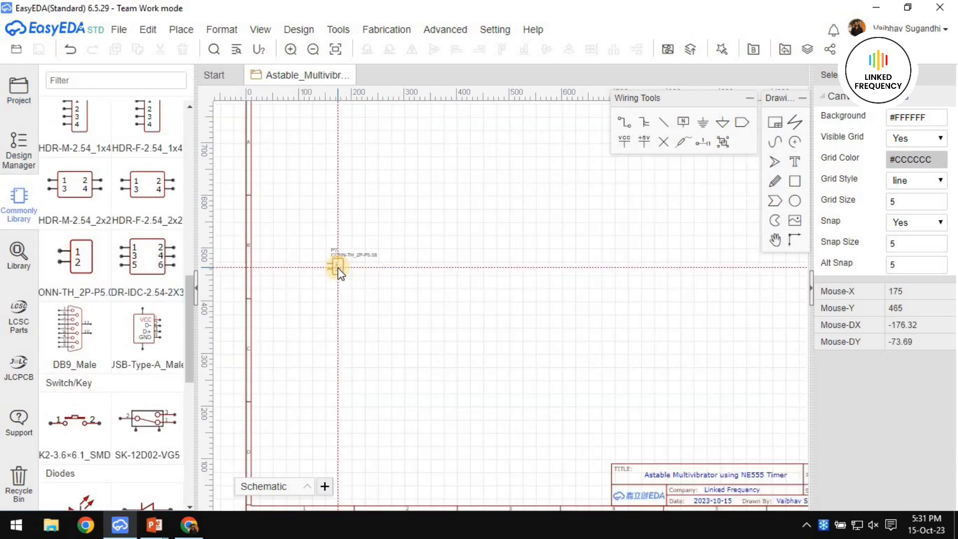
pyautogui.click(319, 251)
# Rotate the connector's name label to vertical and place it along the connector's left side.
pyautogui.moveTo(350, 226); pyautogui.dragTo(265, 261)
pyautogui.press('space')
pyautogui.scroll(3, 330, 199)
pyautogui.moveTo(340, 178); pyautogui.dragTo(318, 217)
pyautogui.scroll(-3, 430, 215)
pyautogui.scroll(-1, 370, 263)
# Place a VCC power symbol above and a GND symbol below, just right of the connector's pins.
pyautogui.moveTo(474, 233); pyautogui.dragTo(486, 257, button='right')
pyautogui.click(623, 142)
pyautogui.scroll(3, 438, 263)
pyautogui.click(450, 231)
pyautogui.scroll(-2, 455, 263)
pyautogui.click(722, 122)
pyautogui.click(401, 254)
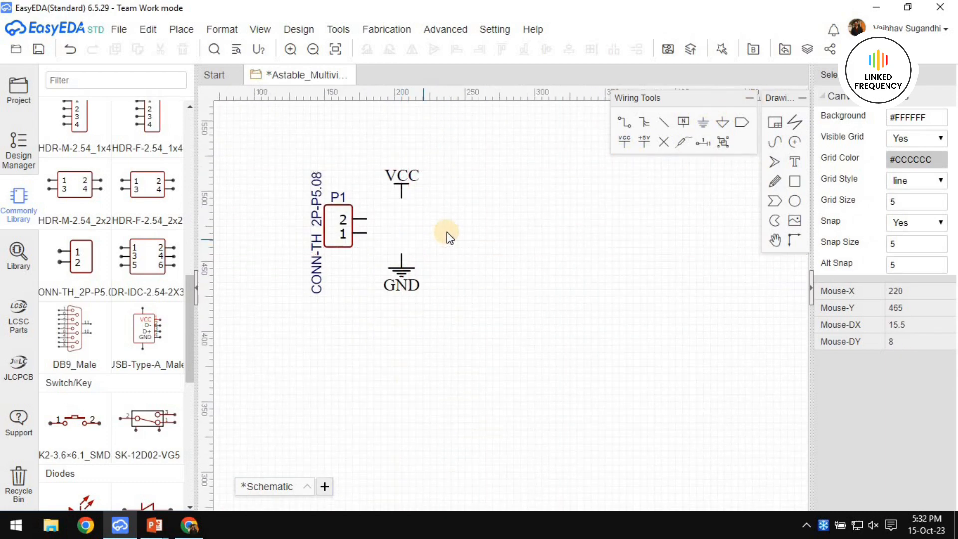
# Search the component library for NE555 symbols.
pyautogui.scroll(-3, 434, 235)
pyautogui.click(19, 149)
pyautogui.click(18, 255)
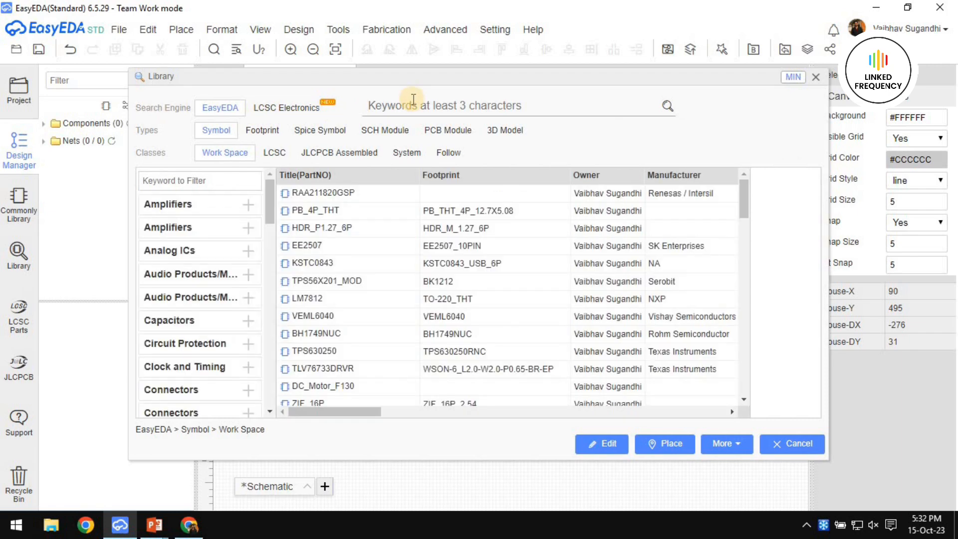
pyautogui.write('NE555')
pyautogui.press('Return')
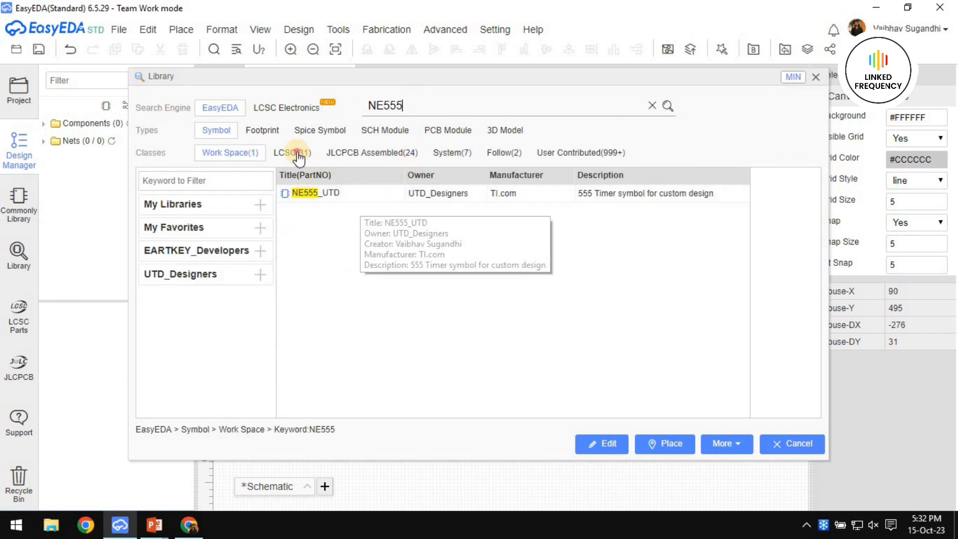
# Compare the symbols and footprints of the LCSC NE555 variants with the NE555 symbol in the work space.
pyautogui.click(301, 156)
pyautogui.click(373, 216)
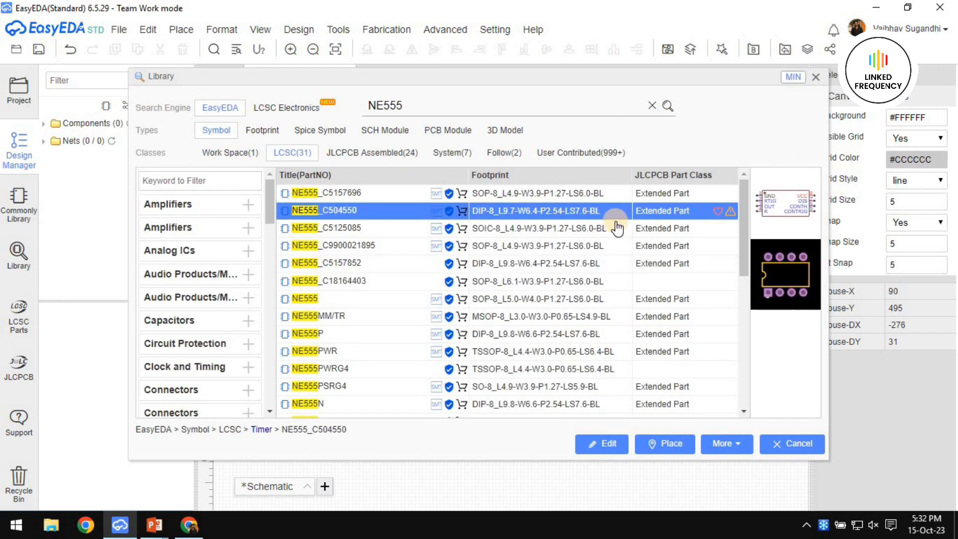
pyautogui.click(341, 301)
pyautogui.click(301, 156)
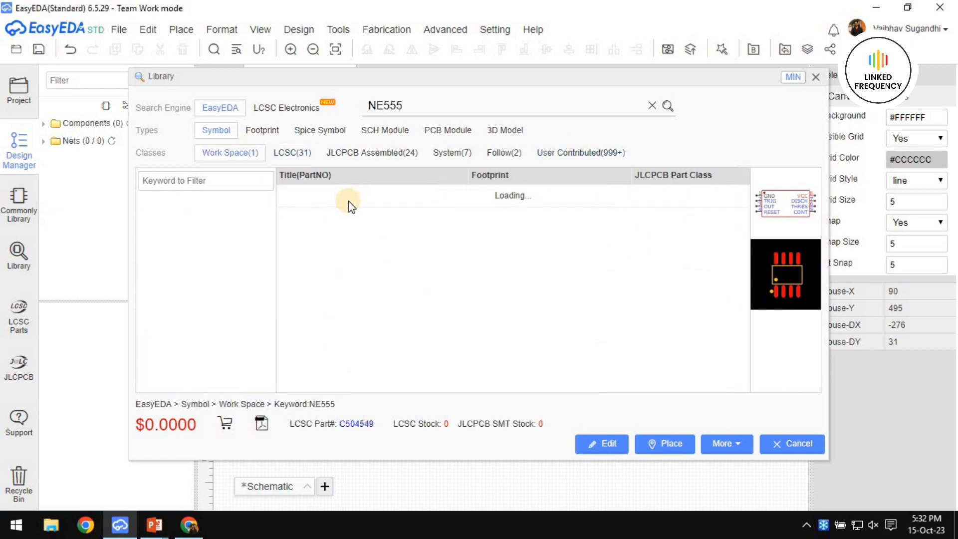
pyautogui.click(321, 194)
pyautogui.click(299, 154)
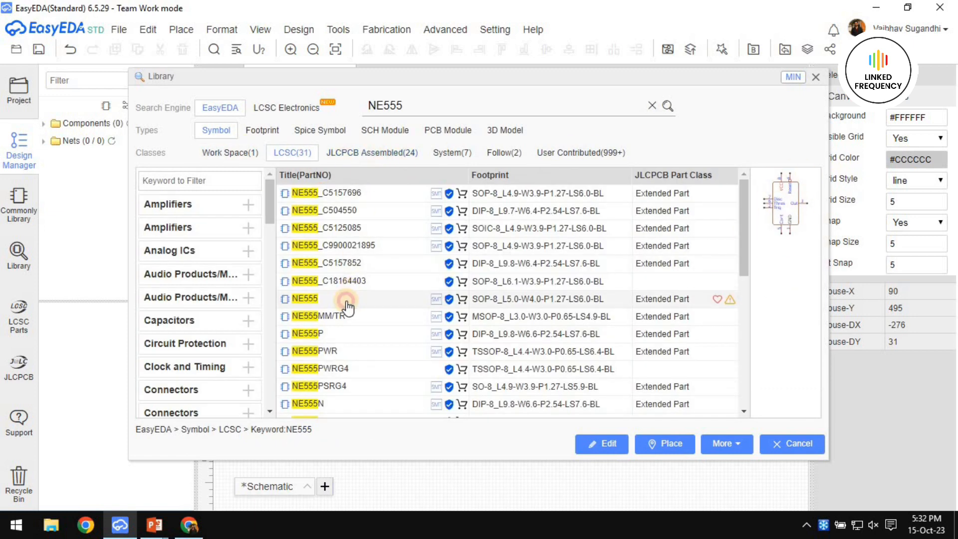
pyautogui.click(320, 298)
pyautogui.click(340, 315)
pyautogui.click(319, 334)
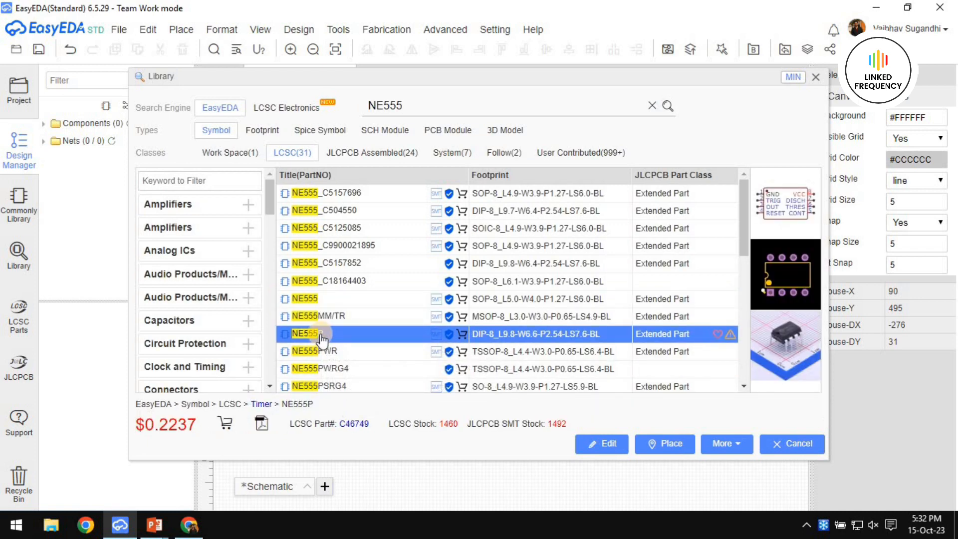
# Place the NE555P3 timer from the LCSC results on the schematic.
pyautogui.scroll(-2, 329, 339)
pyautogui.click(339, 351)
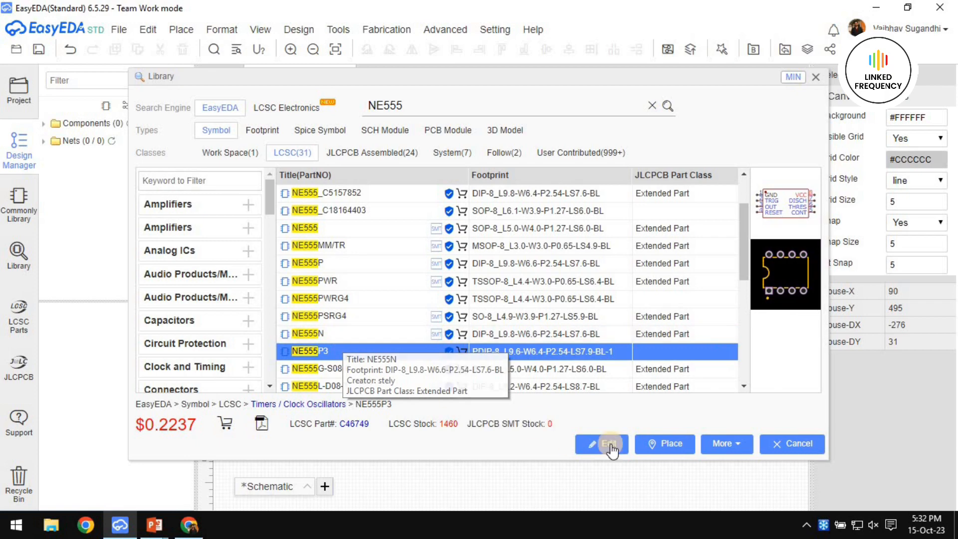
pyautogui.click(661, 444)
pyautogui.scroll(4, 457, 269)
pyautogui.click(581, 324)
pyautogui.moveTo(590, 394); pyautogui.dragTo(431, 335, button='right')
pyautogui.scroll(2, 490, 364)
# Place the NE555_UTD timer symbol from the work space library below the NE555P3 and align it beneath that symbol.
pyautogui.click(18, 198)
pyautogui.click(19, 255)
pyautogui.click(231, 156)
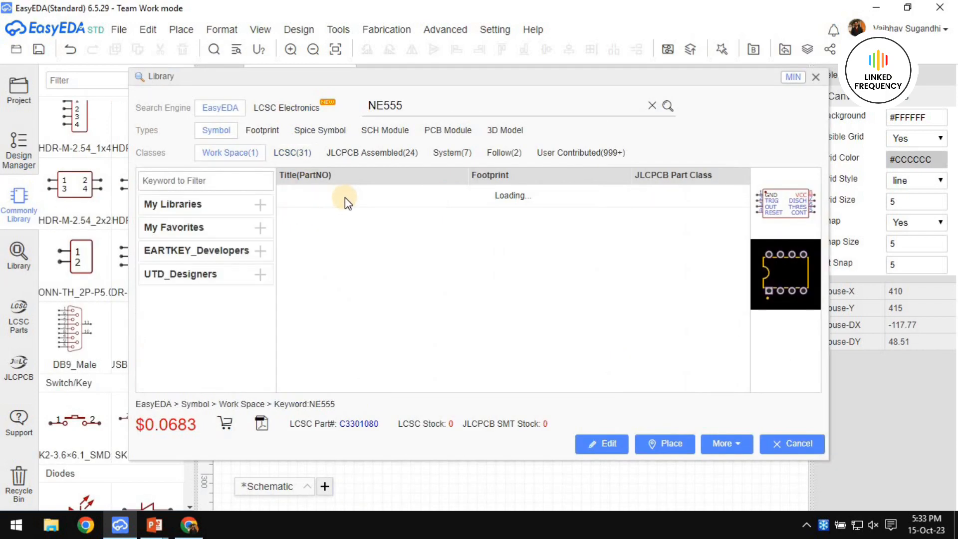
pyautogui.click(424, 195)
pyautogui.click(668, 444)
pyautogui.scroll(-2, 409, 397)
pyautogui.click(409, 397)
pyautogui.moveTo(518, 379); pyautogui.dragTo(530, 331, button='right')
pyautogui.moveTo(409, 366); pyautogui.dragTo(395, 368)
pyautogui.click(495, 326)
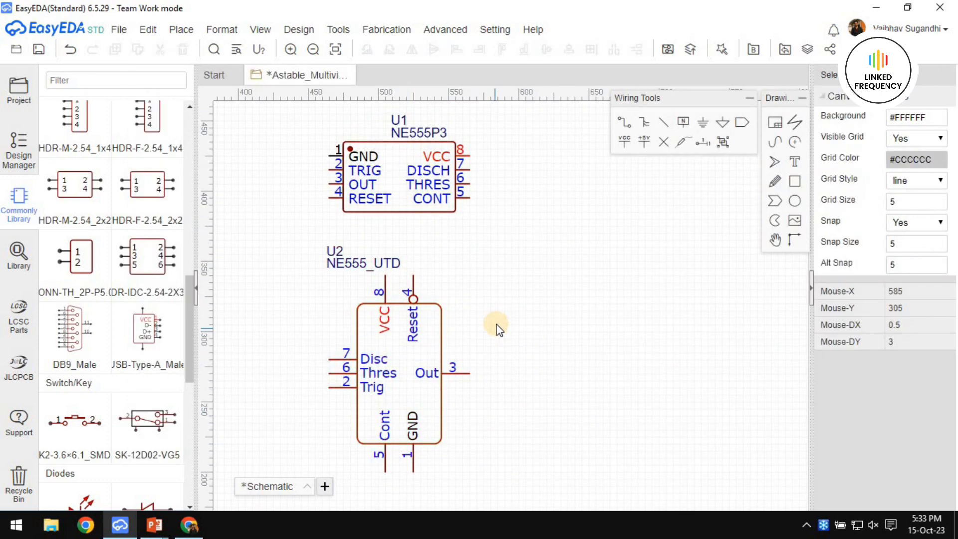
# Delete the NE555P3 symbol from the schematic and undo the deletion.
pyautogui.moveTo(495, 326); pyautogui.dragTo(569, 282, button='right')
pyautogui.moveTo(447, 289); pyautogui.dragTo(377, 301, button='right')
pyautogui.click(475, 203)
pyautogui.press('Delete')
pyautogui.moveTo(553, 274); pyautogui.dragTo(534, 289, button='right')
pyautogui.hotkey('ctrl', 'z')
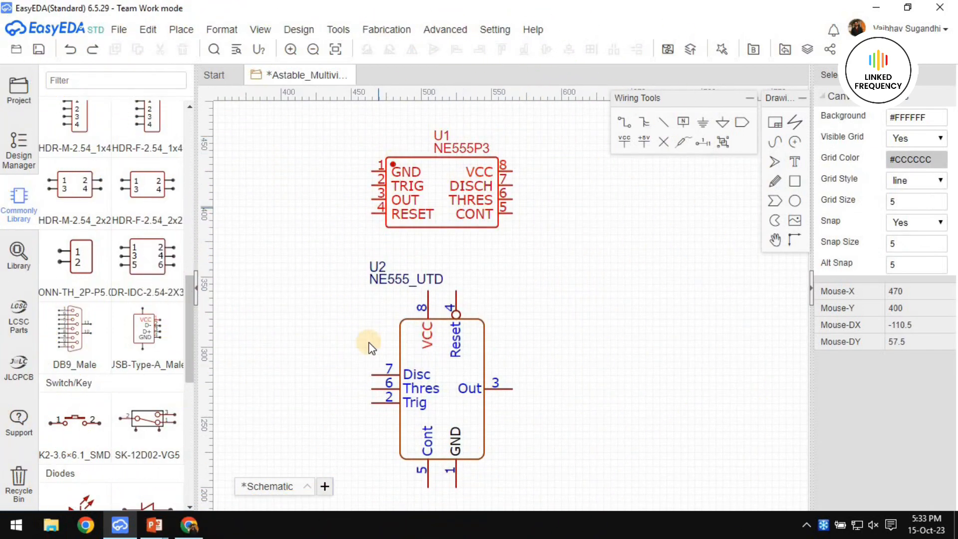
pyautogui.moveTo(548, 308)
pyautogui.mouseDown(button='right')
pyautogui.moveTo(527, 273)
pyautogui.moveTo(530, 315)
pyautogui.mouseUp(button='right')
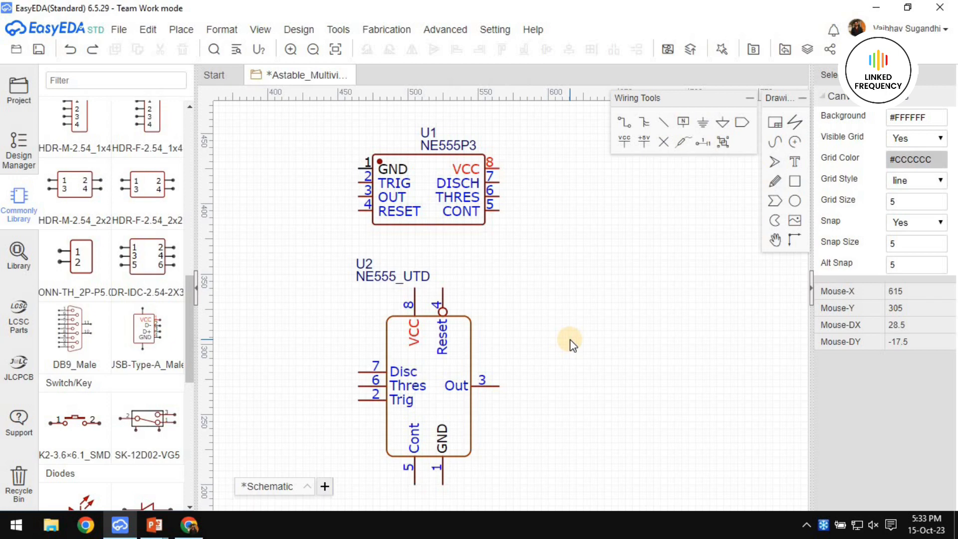
# Check the timer circuit on the presentation slide, return to EasyEDA and inspect the properties of both NE555 symbols.
pyautogui.click(154, 525)
pyautogui.click(205, 468)
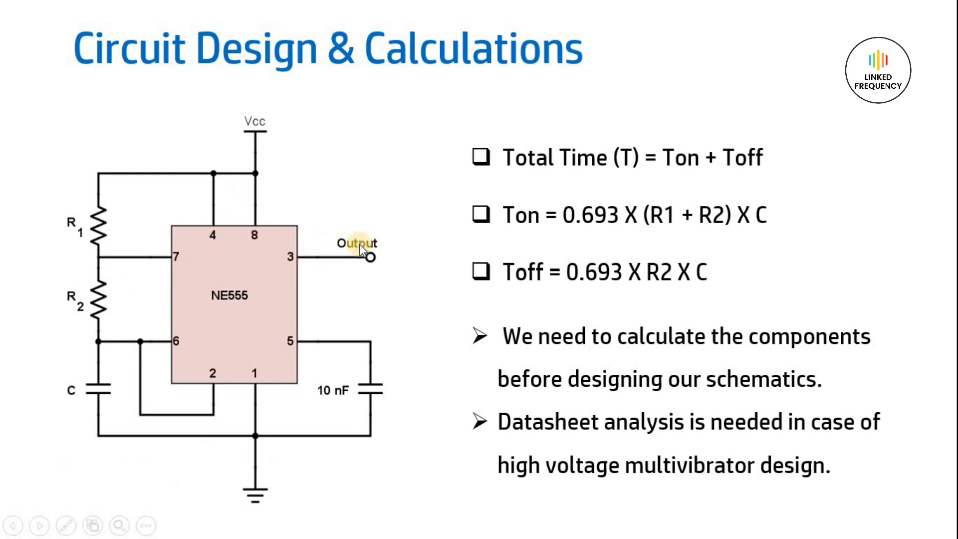
pyautogui.hotkey('alt', 'Tab')
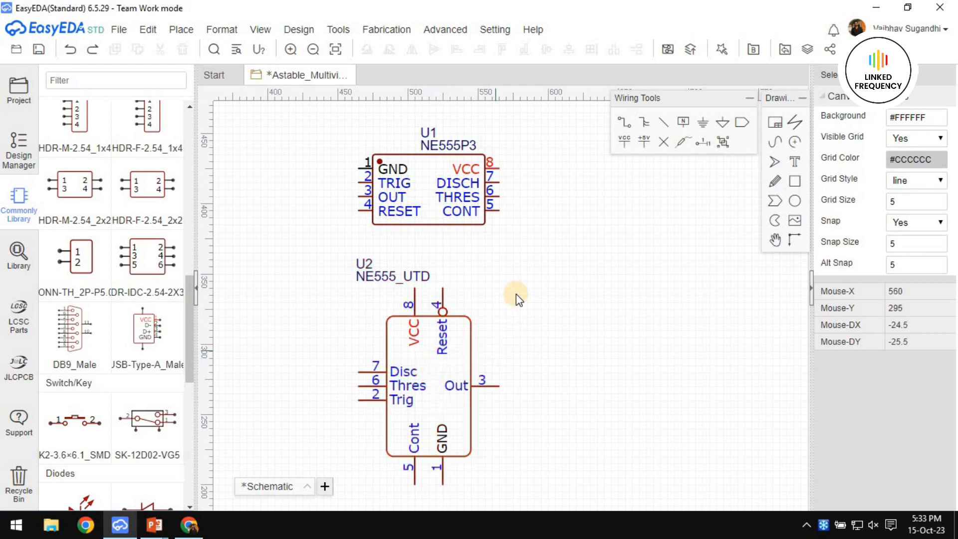
pyautogui.click(448, 353)
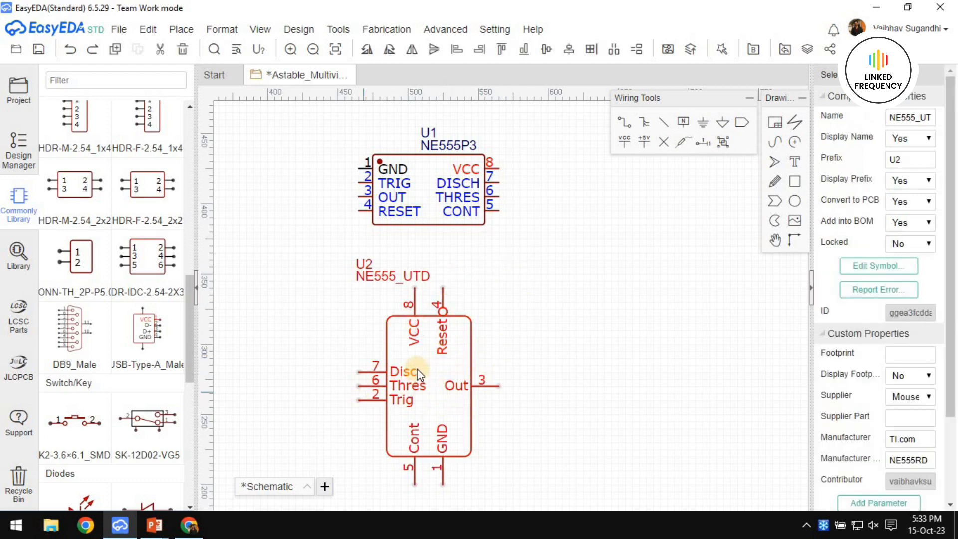
pyautogui.click(430, 200)
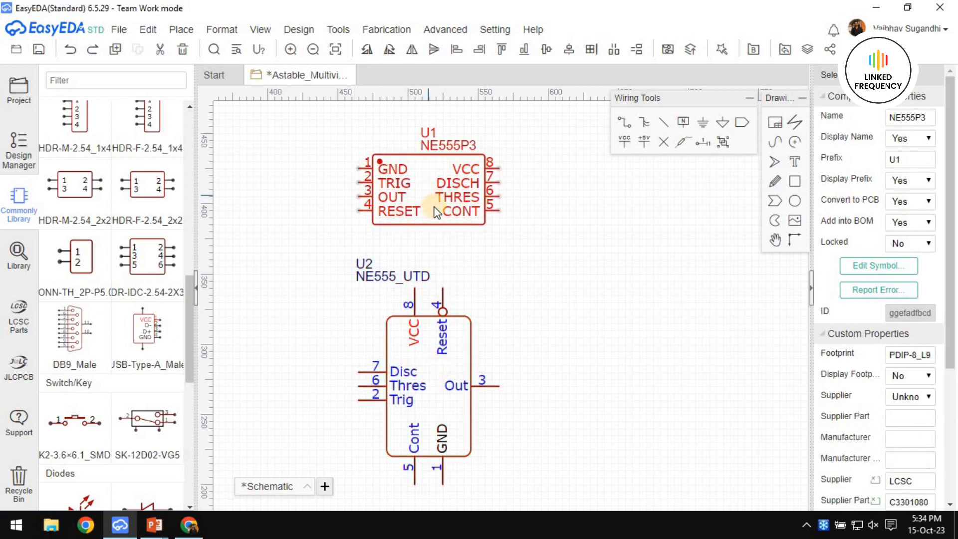
# Delete the NE555P3 symbol and move the NE555_UTD timer up into the freed area.
pyautogui.press('Delete')
pyautogui.moveTo(427, 388); pyautogui.dragTo(432, 314)
pyautogui.click(537, 325)
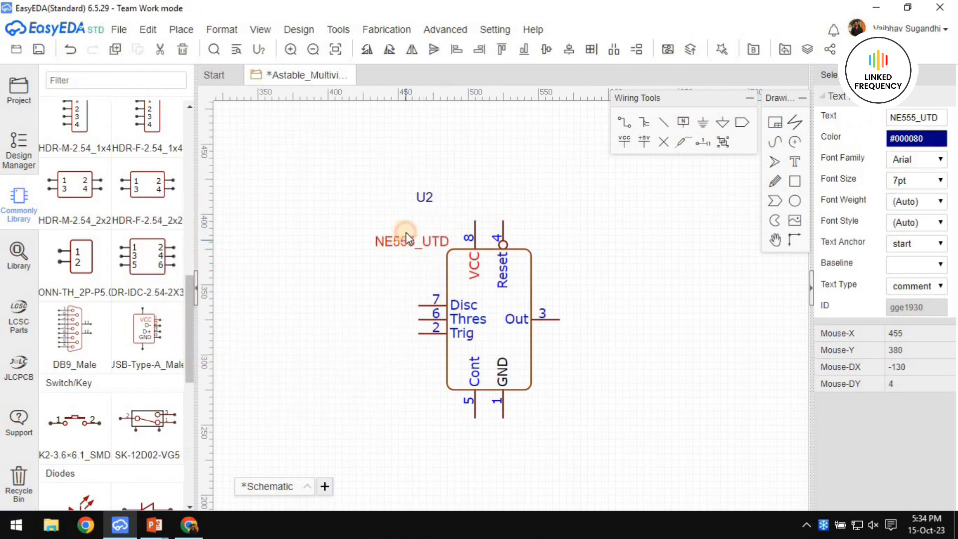
# Move the timer's name and reference labels together beside its VCC pin.
pyautogui.moveTo(405, 232); pyautogui.dragTo(413, 219)
pyautogui.moveTo(424, 196); pyautogui.dragTo(420, 207)
pyautogui.click(479, 197)
# Shorten the timer's name to NE555 and tuck the name and reference labels close beside pin 8.
pyautogui.moveTo(510, 193); pyautogui.dragTo(446, 236, button='right')
pyautogui.scroll(3, 377, 274)
pyautogui.doubleClick(377, 274)
pyautogui.click(447, 280)
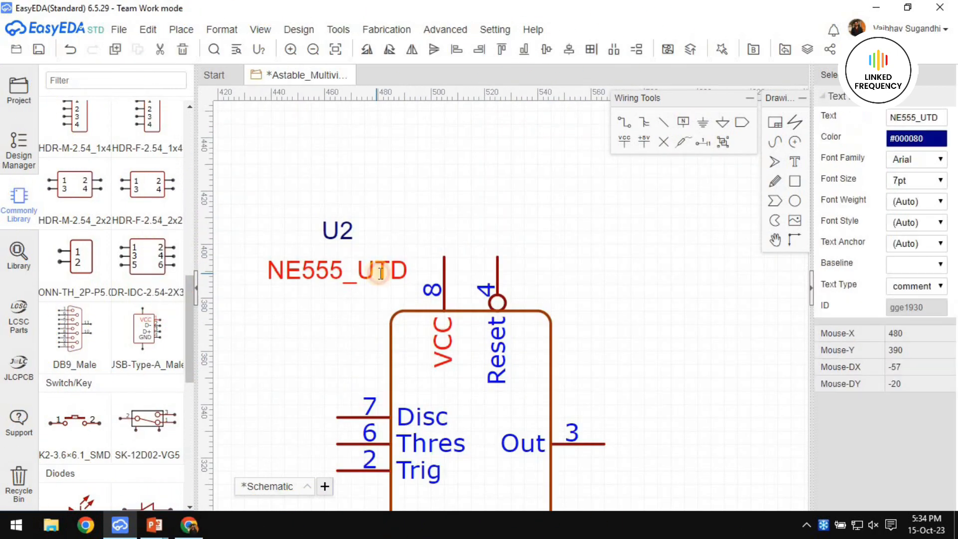
pyautogui.press('BackSpace')
pyautogui.press('BackSpace')
pyautogui.press('BackSpace')
pyautogui.press('BackSpace')
pyautogui.press('Return')
pyautogui.moveTo(340, 282); pyautogui.dragTo(342, 295)
pyautogui.moveTo(328, 233); pyautogui.dragTo(354, 273)
pyautogui.click(400, 220)
# Place a VCC flag above the timer and wire it to Reset pin 4 and VCC pin 8.
pyautogui.scroll(-3, 432, 203)
pyautogui.moveTo(483, 243); pyautogui.dragTo(552, 289, button='right')
pyautogui.click(624, 142)
pyautogui.scroll(2, 542, 225)
pyautogui.scroll(2, 520, 233)
pyautogui.click(502, 277)
pyautogui.rightClick(501, 276)
pyautogui.click(502, 278)
pyautogui.click(502, 346)
pyautogui.click(448, 346)
pyautogui.click(502, 318)
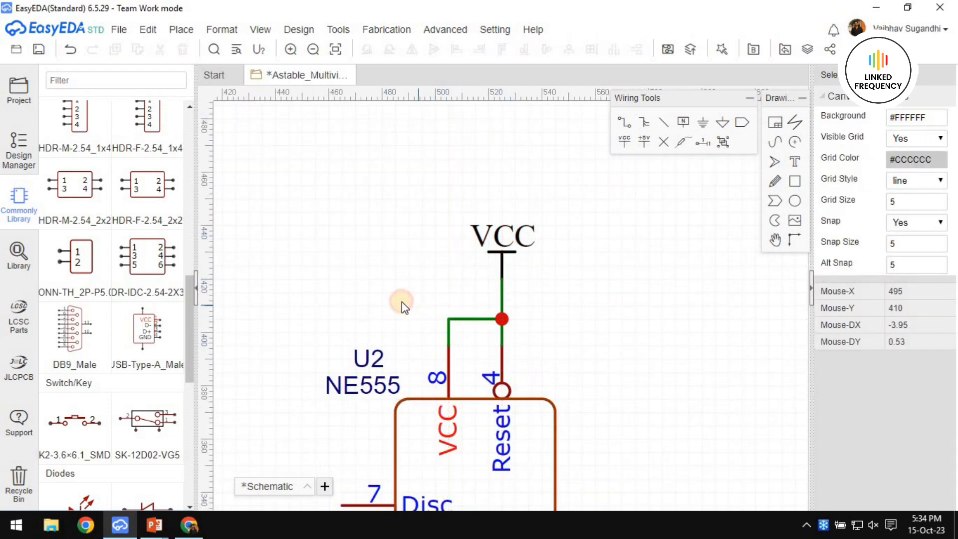
# Place two R_AXIAL-0.3_US resistors vertically, one above the other, beside the timer's Disc, Thres and Trig pins.
pyautogui.scroll(-4, 470, 190)
pyautogui.moveTo(470, 190); pyautogui.dragTo(455, 272, button='right')
pyautogui.scroll(5, 77, 247)
pyautogui.click(106, 273)
pyautogui.click(92, 395)
pyautogui.scroll(2, 456, 336)
pyautogui.click(412, 283)
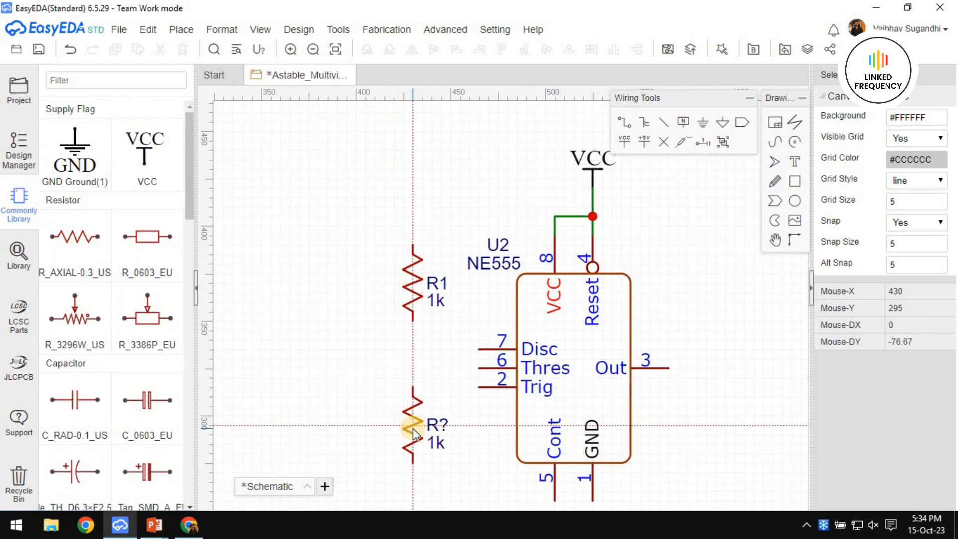
pyautogui.click(413, 436)
# Choose the electrolytic capacitor variant with the D4.0×F1.5 through-hole footprint and place it vertically below R2.
pyautogui.moveTo(422, 414); pyautogui.dragTo(417, 274, button='right')
pyautogui.scroll(-3, 75, 396)
pyautogui.click(105, 368)
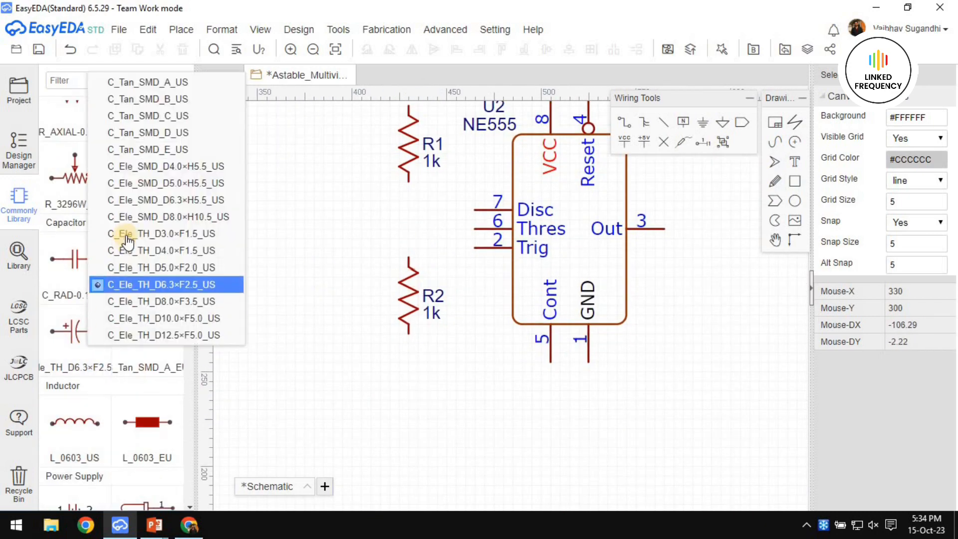
pyautogui.click(166, 247)
pyautogui.click(80, 333)
pyautogui.press('space')
pyautogui.click(411, 407)
# Move R2 and C1 upward to tighten the spacing of the R1, R2 and C1 column.
pyautogui.moveTo(294, 329); pyautogui.dragTo(317, 433, button='right')
pyautogui.moveTo(354, 333); pyautogui.dragTo(338, 250, button='right')
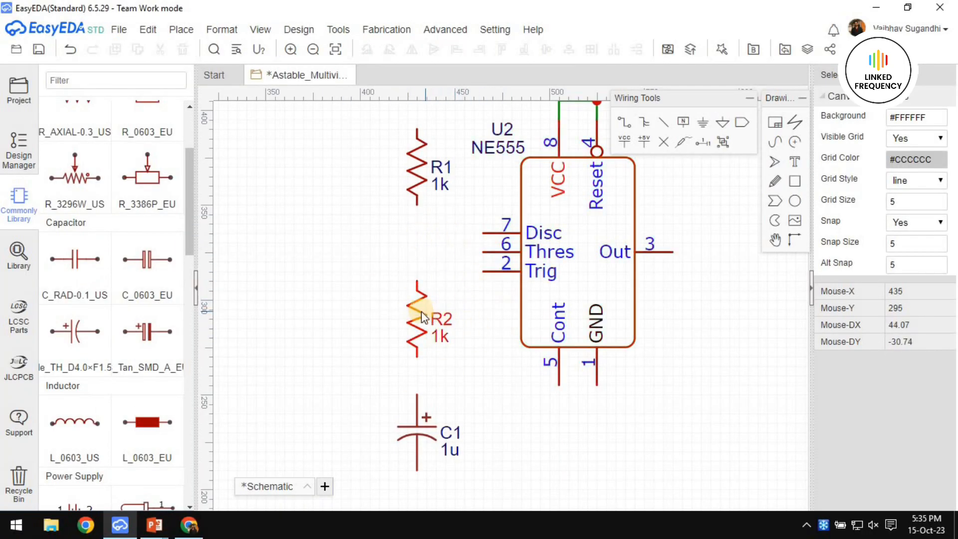
pyautogui.moveTo(422, 313); pyautogui.dragTo(421, 291)
pyautogui.click(366, 255)
pyautogui.click(381, 277)
pyautogui.moveTo(411, 415); pyautogui.dragTo(409, 400, button='right')
pyautogui.moveTo(408, 400); pyautogui.dragTo(408, 382)
pyautogui.click(466, 352)
# Place a vertical C_RAD-0.1_US capacitor below the timer's Cont pin 5.
pyautogui.scroll(-3, 430, 351)
pyautogui.moveTo(469, 353)
pyautogui.mouseDown(button='right')
pyautogui.moveTo(415, 334)
pyautogui.moveTo(433, 365)
pyautogui.moveTo(463, 357)
pyautogui.mouseUp(button='right')
pyautogui.scroll(3, 430, 351)
pyautogui.scroll(-3, 433, 366)
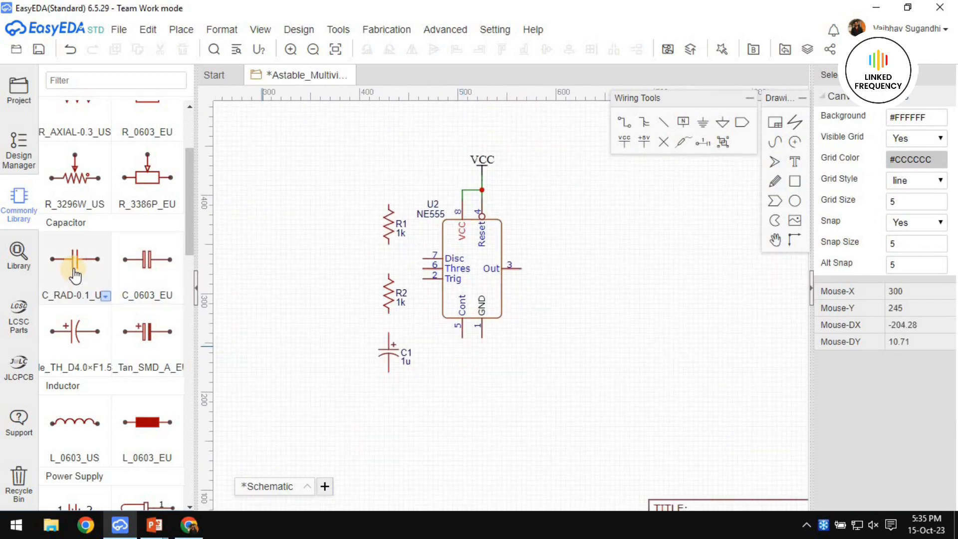
pyautogui.click(105, 296)
pyautogui.click(102, 434)
pyautogui.scroll(3, 461, 379)
pyautogui.click(463, 363)
# Place one ground symbol below C2 and another below C1 at the same height.
pyautogui.click(703, 122)
pyautogui.click(462, 428)
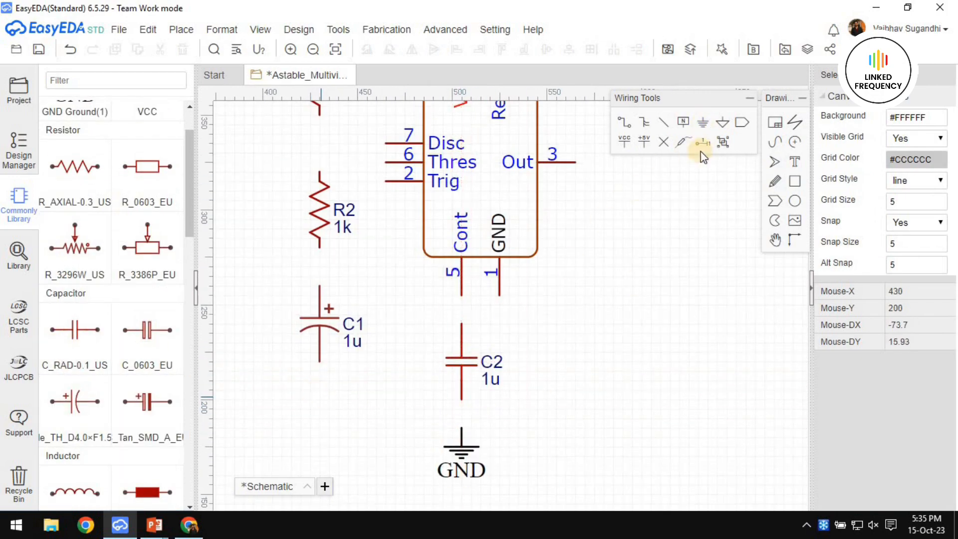
pyautogui.click(319, 428)
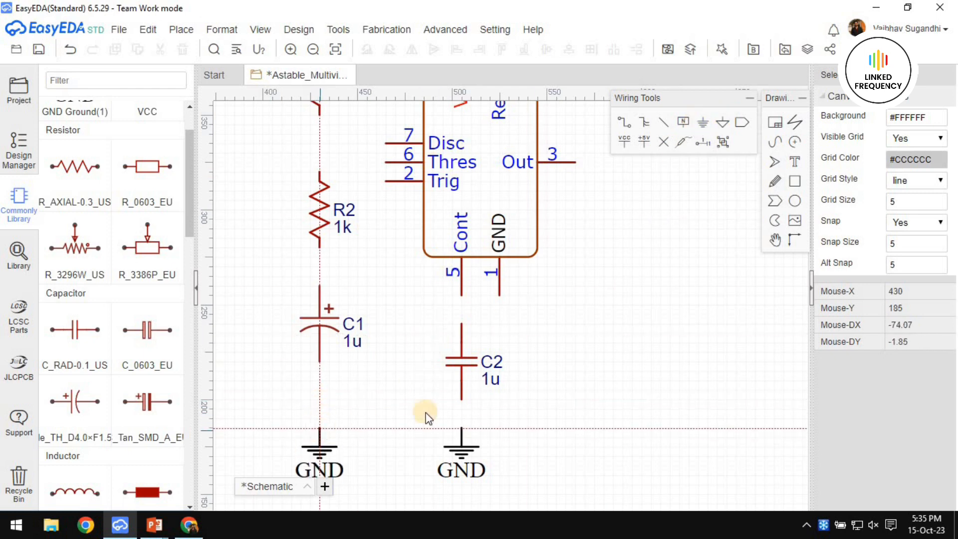
# Set C2's value to 0.1uF and move its reference and value labels to the side facing C1.
pyautogui.moveTo(547, 340); pyautogui.dragTo(508, 308, button='right')
pyautogui.scroll(2, 449, 310)
pyautogui.press('space')
pyautogui.moveTo(442, 312); pyautogui.dragTo(370, 289)
pyautogui.press('space')
pyautogui.click(444, 337)
pyautogui.doubleClick(444, 337)
pyautogui.write('0.1uF')
pyautogui.press('Return')
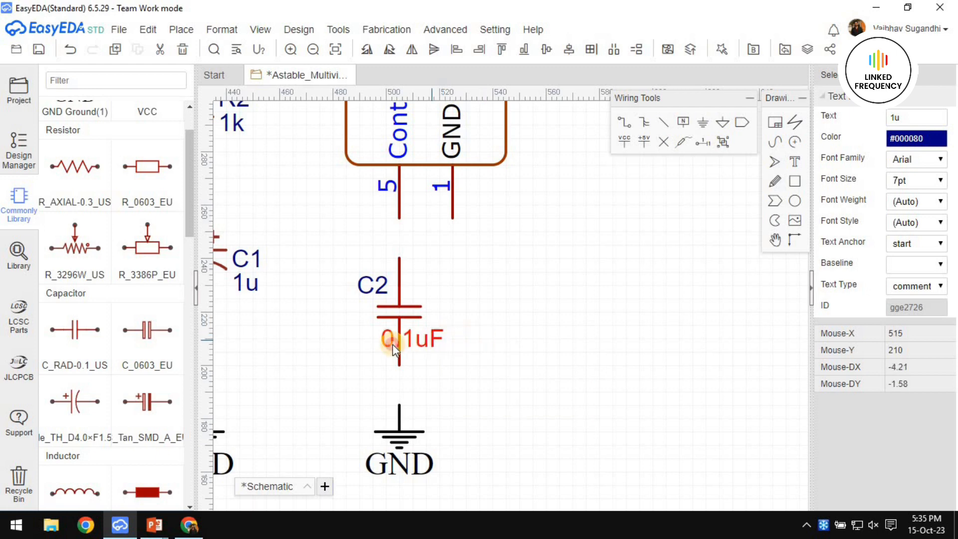
pyautogui.moveTo(393, 344); pyautogui.dragTo(339, 345)
pyautogui.click(465, 321)
# Wire Cont pin 5 through C2 and GND pin 1 to the ground symbol below C2, and save the schematic.
pyautogui.press('w')
pyautogui.click(399, 218)
pyautogui.click(399, 258)
pyautogui.click(452, 218)
pyautogui.click(400, 385)
pyautogui.click(397, 290)
pyautogui.press('Escape')
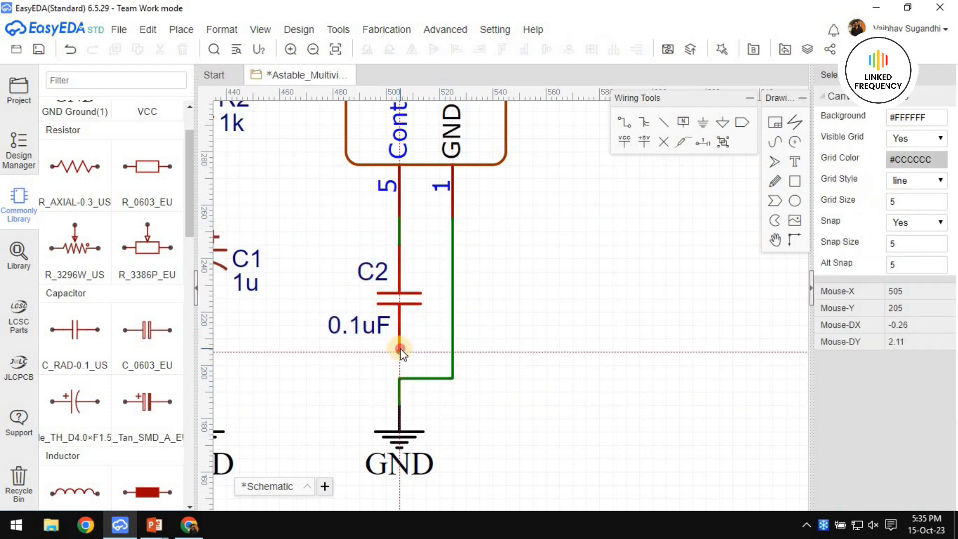
pyautogui.scroll(-4, 549, 346)
pyautogui.hotkey('ctrl', 's')
# Place a vertical R_AXIAL-0.3_US resistor just below and beyond the timer's Out pin.
pyautogui.scroll(2, 77, 241)
pyautogui.click(77, 242)
pyautogui.press('space')
pyautogui.scroll(4, 470, 273)
pyautogui.click(444, 275)
pyautogui.press('Escape')
pyautogui.scroll(-4, 444, 276)
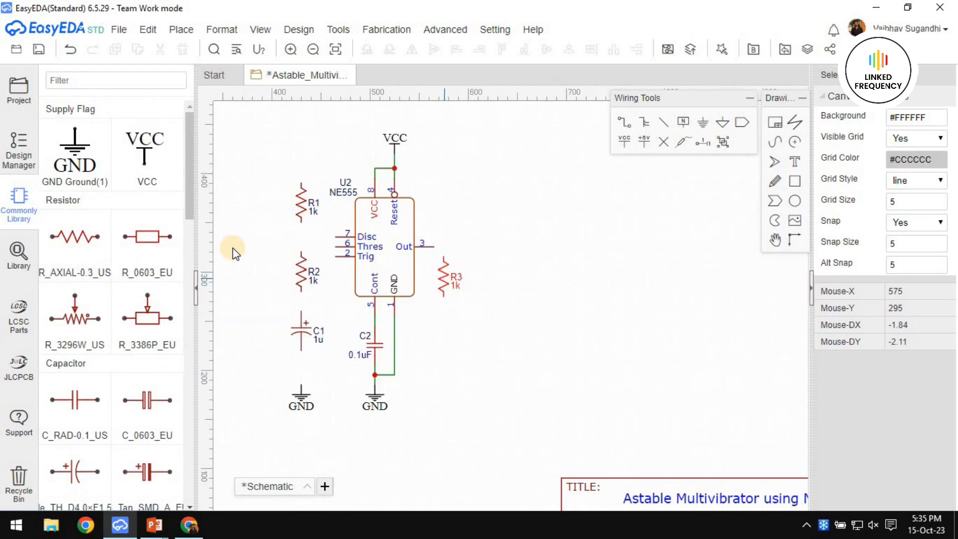
# Find the LED-TH-5mm_R part in the library and place it below R3, rotated to point downward.
pyautogui.click(84, 89)
pyautogui.write('LED')
pyautogui.rightClick(149, 137)
pyautogui.click(200, 303)
pyautogui.click(171, 151)
pyautogui.press('space')
pyautogui.press('space')
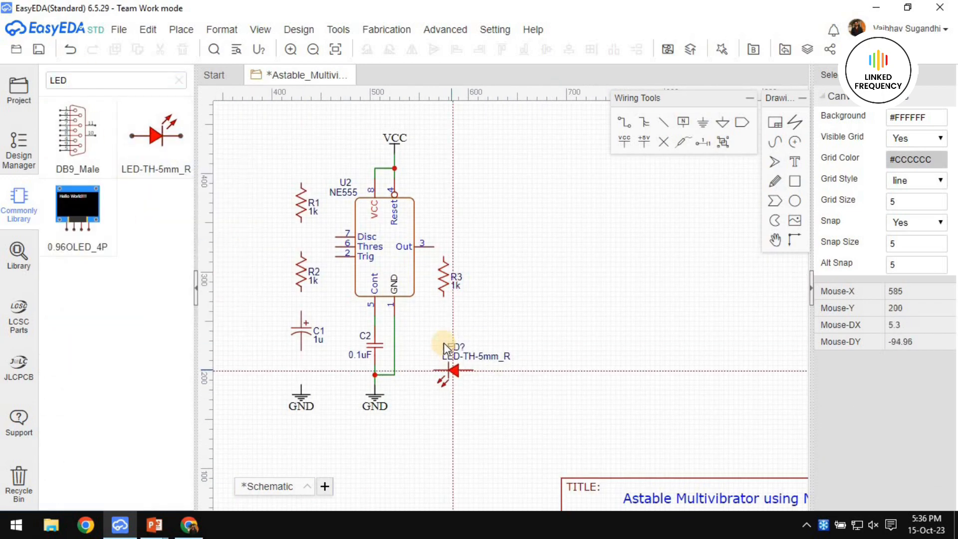
pyautogui.scroll(4, 444, 345)
pyautogui.press('space')
pyautogui.click(446, 309)
pyautogui.press('Escape')
# Hide the name of LED1 on the schematic.
pyautogui.click(446, 311)
pyautogui.click(923, 137)
pyautogui.click(910, 167)
pyautogui.scroll(-4, 584, 278)
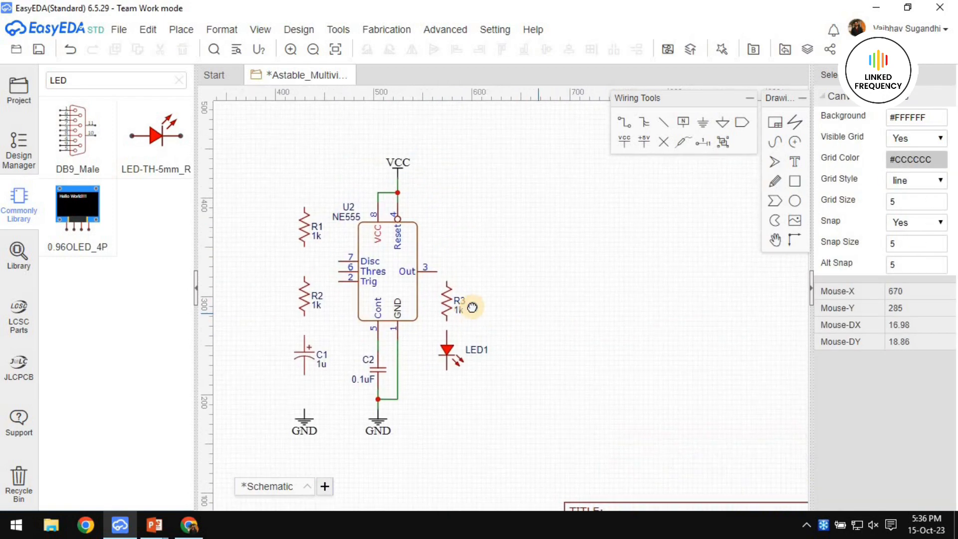
# Clear the library filter and place a two-pin CONN-TH_2P-P5.08 connector opposite the timer's Out pin.
pyautogui.moveTo(472, 308); pyautogui.dragTo(379, 306, button='right')
pyautogui.click(180, 80)
pyautogui.scroll(-9, 88, 385)
pyautogui.click(84, 287)
pyautogui.scroll(5, 439, 267)
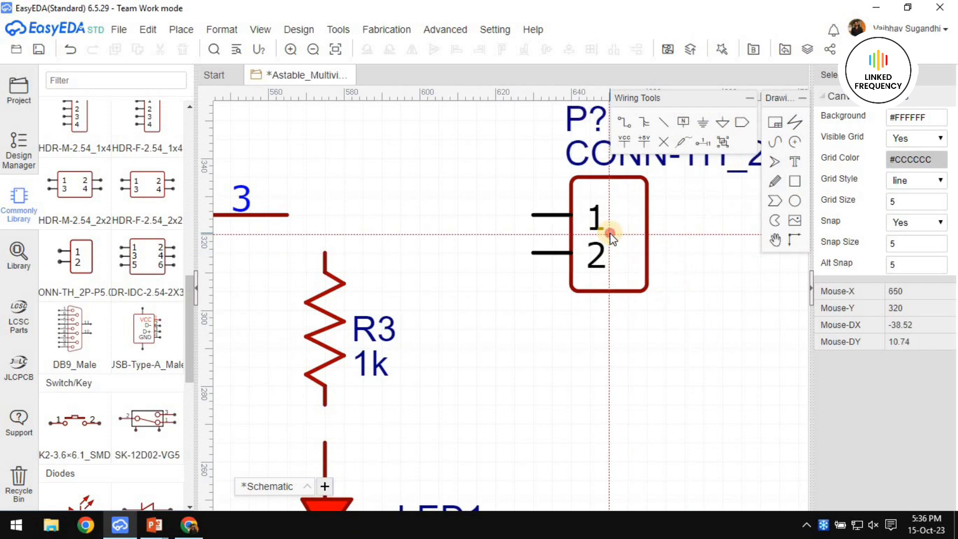
pyautogui.click(610, 234)
# Rotate the connector's name label to stand vertically beside it and move its reference label directly above the body.
pyautogui.moveTo(711, 169); pyautogui.dragTo(544, 229, button='right')
pyautogui.moveTo(549, 220); pyautogui.dragTo(487, 298)
pyautogui.press('space')
pyautogui.moveTo(569, 163); pyautogui.dragTo(583, 236, button='right')
pyautogui.moveTo(431, 252); pyautogui.dragTo(451, 290)
pyautogui.scroll(-5, 450, 290)
pyautogui.moveTo(423, 378); pyautogui.dragTo(580, 328, button='right')
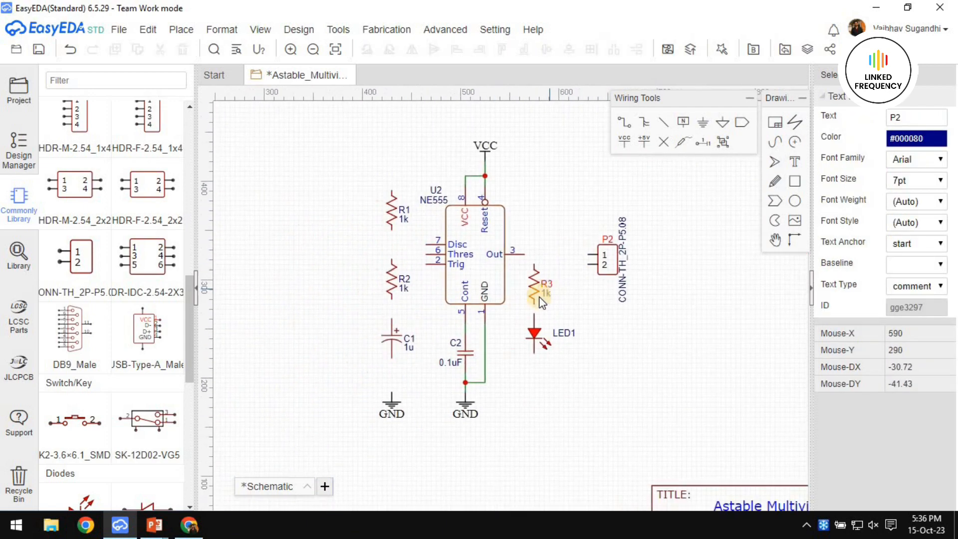
# Set the value of R1 to 2K and R2 to 146K.
pyautogui.scroll(5, 396, 214)
pyautogui.doubleClick(415, 223)
pyautogui.write('2K')
pyautogui.press('Return')
pyautogui.doubleClick(421, 419)
pyautogui.write('146K')
pyautogui.press('Return')
# Wire the upper end of R1 to the timer's VCC line.
pyautogui.moveTo(456, 304); pyautogui.dragTo(386, 398, button='right')
pyautogui.press('w')
pyautogui.click(315, 244)
pyautogui.click(511, 205)
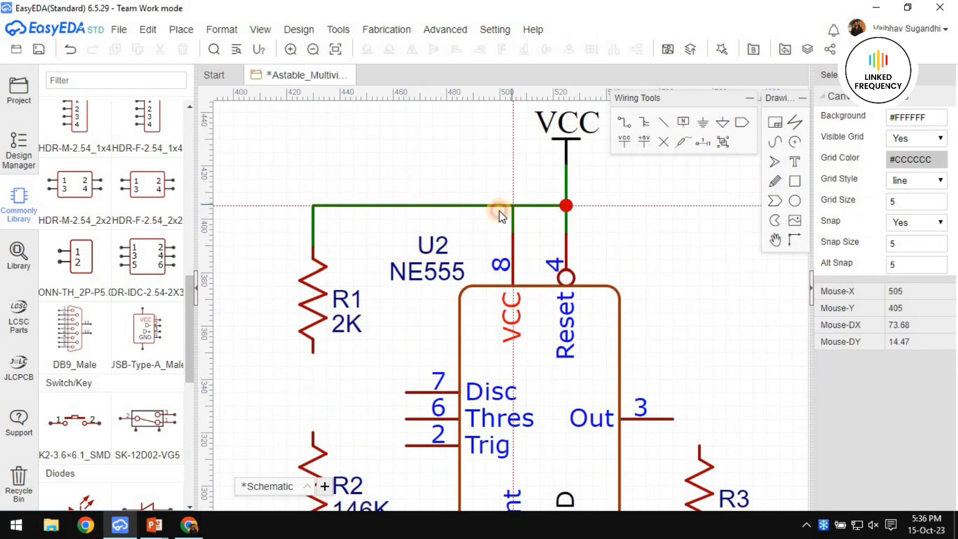
# Wire R1 to R2 and connect Disc pin 7 to their junction.
pyautogui.scroll(-1, 512, 205)
pyautogui.moveTo(449, 275); pyautogui.dragTo(480, 234, button='right')
pyautogui.click(403, 270)
pyautogui.click(402, 327)
pyautogui.scroll(3, 423, 296)
pyautogui.click(552, 301)
pyautogui.click(367, 301)
# Wire Thres pin 6 and Trig pin 2 together and shift the joining segment nearer to the pins.
pyautogui.moveTo(380, 296); pyautogui.dragTo(432, 209, button='right')
pyautogui.click(601, 252)
pyautogui.click(536, 266)
pyautogui.click(601, 304)
pyautogui.moveTo(544, 316); pyautogui.dragTo(518, 276, button='right')
pyautogui.moveTo(497, 231); pyautogui.dragTo(523, 222)
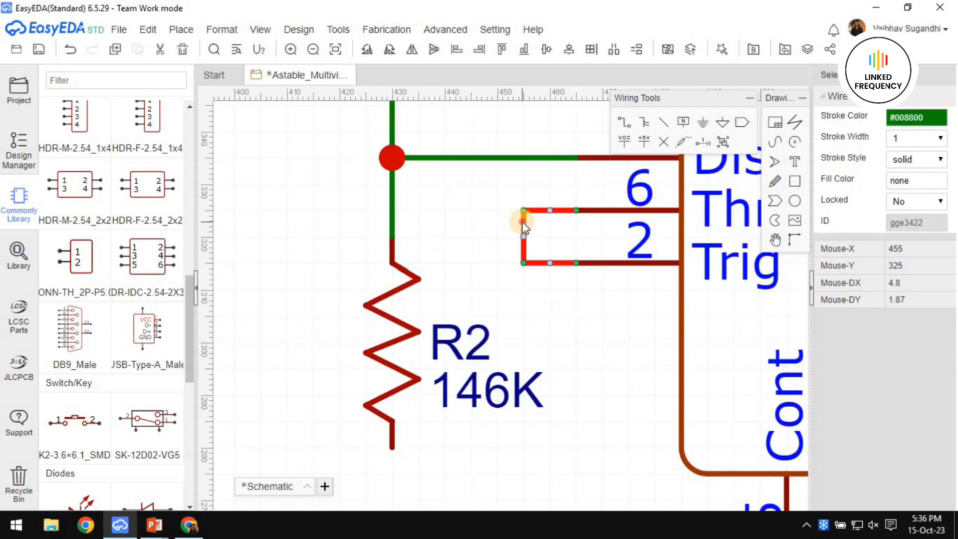
# Wire the joined Thres and Trig pins to the junction of R2 and C1, and connect C1 to its ground symbol.
pyautogui.press('w')
pyautogui.click(550, 263)
pyautogui.moveTo(547, 346); pyautogui.dragTo(550, 195, button='right')
pyautogui.click(395, 350)
pyautogui.click(396, 295)
pyautogui.click(395, 403)
pyautogui.click(396, 350)
pyautogui.scroll(-2, 370, 374)
pyautogui.scroll(-3, 385, 456)
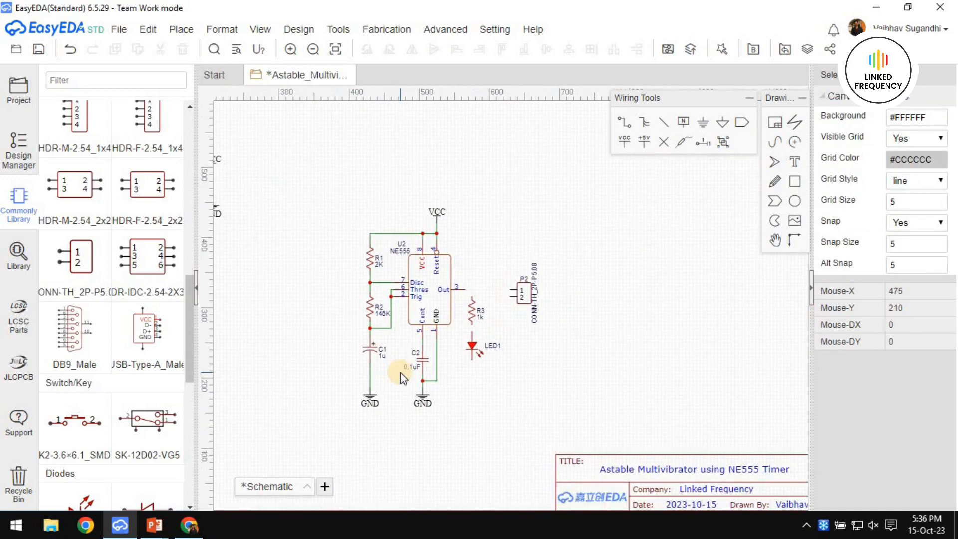
# Wire the timer's Out pin 3 to pin 1 of connector P2 and connect the upper end of R3 to that line.
pyautogui.scroll(4, 399, 369)
pyautogui.scroll(3, 410, 238)
pyautogui.press('w')
pyautogui.click(419, 266)
pyautogui.click(755, 265)
pyautogui.click(467, 317)
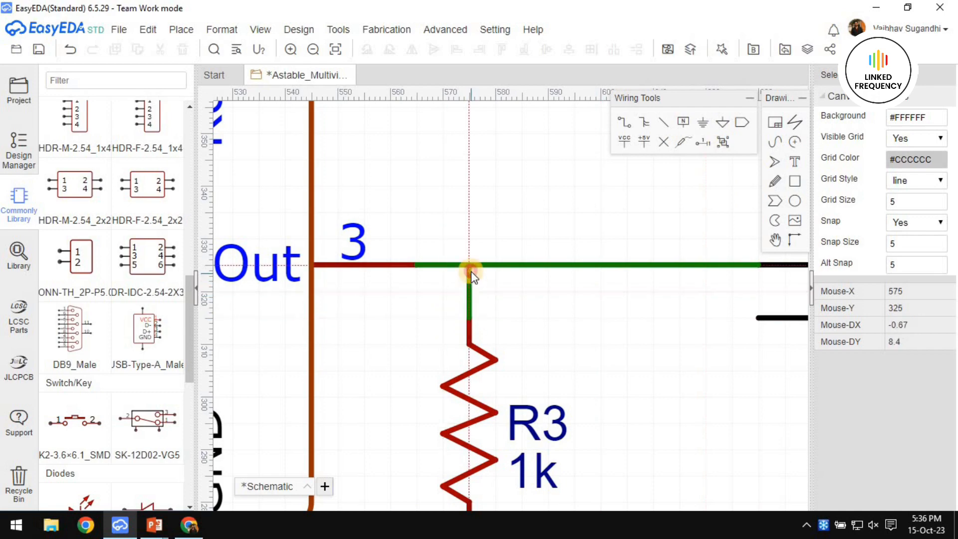
pyautogui.click(469, 266)
# Wire the lower end of R3 to the anode of LED1.
pyautogui.scroll(-2, 471, 272)
pyautogui.moveTo(474, 398); pyautogui.dragTo(477, 272, button='right')
pyautogui.scroll(2, 474, 285)
pyautogui.click(481, 264)
pyautogui.click(481, 316)
# Place a GND symbol directly below LED1, wire it to the LED's cathode and save the schematic.
pyautogui.scroll(-4, 504, 250)
pyautogui.click(702, 123)
pyautogui.scroll(3, 491, 341)
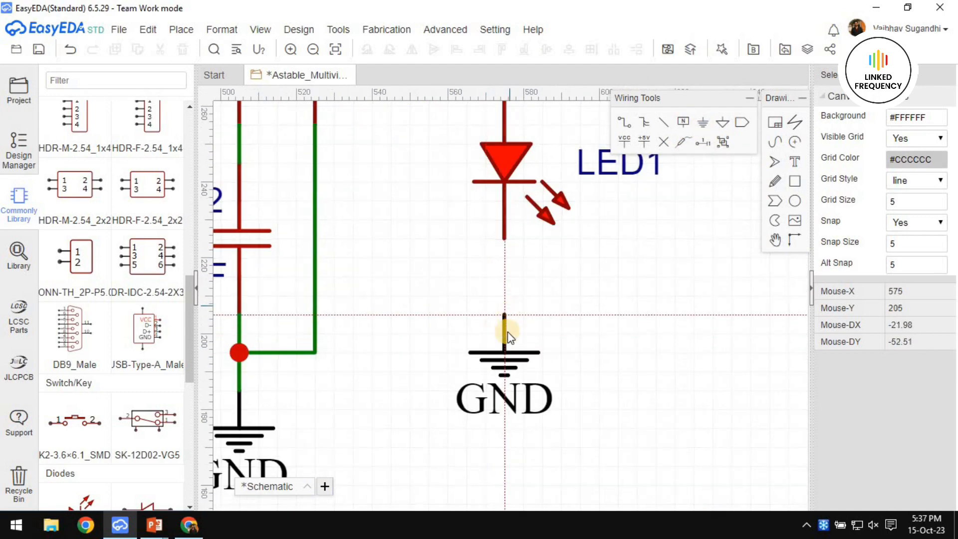
pyautogui.click(484, 399)
pyautogui.rightClick(484, 399)
pyautogui.moveTo(493, 425); pyautogui.dragTo(511, 426)
pyautogui.press('w')
pyautogui.click(504, 391)
pyautogui.click(506, 239)
pyautogui.scroll(-3, 569, 297)
pyautogui.moveTo(594, 297); pyautogui.dragTo(547, 343, button='right')
pyautogui.hotkey('ctrl', 's')
# Place a GND symbol beside connector P2, wire it to P2's pin 2 and save the schematic.
pyautogui.click(703, 124)
pyautogui.scroll(4, 539, 254)
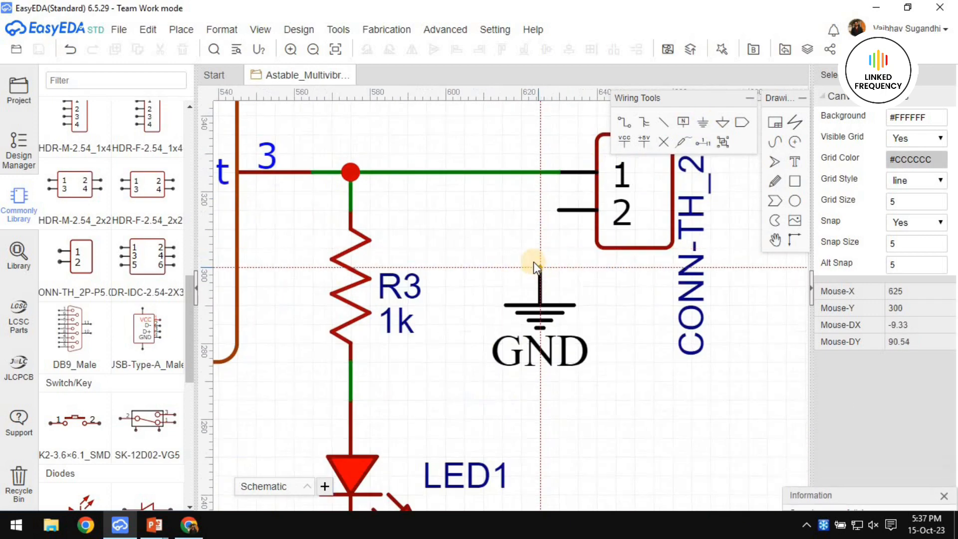
pyautogui.click(522, 249)
pyautogui.press('w')
pyautogui.click(518, 248)
pyautogui.click(560, 210)
pyautogui.scroll(-3, 589, 296)
pyautogui.moveTo(589, 298); pyautogui.dragTo(545, 327, button='right')
pyautogui.scroll(-3, 545, 325)
pyautogui.moveTo(559, 378); pyautogui.dragTo(596, 351, button='right')
pyautogui.hotkey('ctrl', 's')
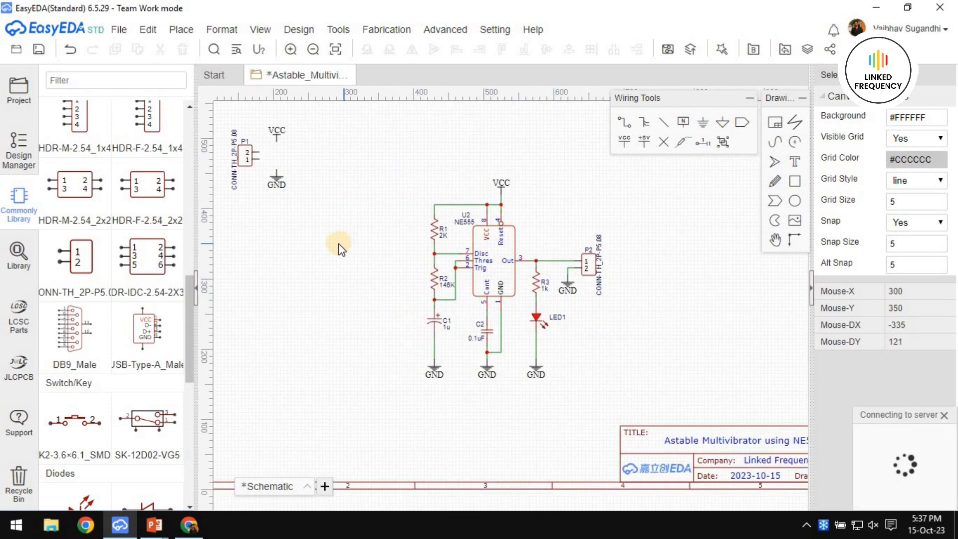
# Wire pin 2 of connector P1 to its VCC symbol and pin 1 to its GND symbol.
pyautogui.moveTo(339, 244); pyautogui.dragTo(524, 347, button='right')
pyautogui.scroll(6, 458, 258)
pyautogui.press('w')
pyautogui.click(466, 203)
pyautogui.click(399, 243)
pyautogui.click(466, 310)
pyautogui.click(399, 270)
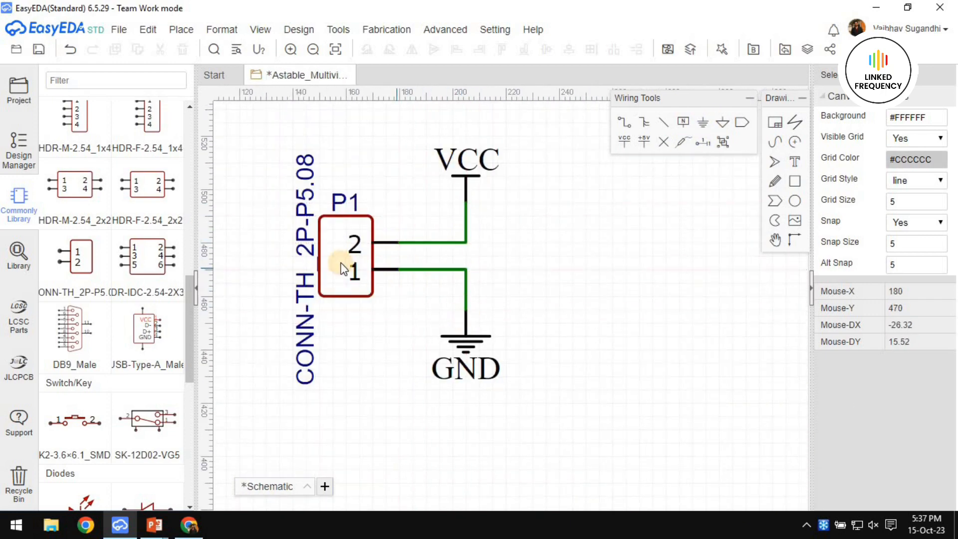
# Shift P1 closer to its power symbols and move the whole supply connector group beside the timer circuit.
pyautogui.moveTo(341, 265); pyautogui.dragTo(378, 266)
pyautogui.scroll(-5, 381, 266)
pyautogui.moveTo(332, 190); pyautogui.dragTo(473, 370)
pyautogui.moveTo(394, 260); pyautogui.dragTo(586, 373)
pyautogui.click(412, 391)
# Place a text label reading "Astable" above the output side of the circuit.
pyautogui.scroll(-3, 413, 391)
pyautogui.moveTo(383, 465); pyautogui.dragTo(271, 361, button='right')
pyautogui.click(794, 162)
pyautogui.scroll(3, 504, 254)
pyautogui.click(495, 255)
pyautogui.doubleClick(512, 256)
pyautogui.write('Astable')
pyautogui.press('Return')
# Duplicate the "Astable" label just below it and change the copy's text to "Multivibrator".
pyautogui.hotkey('ctrl', 'c')
pyautogui.hotkey('ctrl', 'v')
pyautogui.click(520, 262)
pyautogui.doubleClick(521, 262)
pyautogui.write('M')
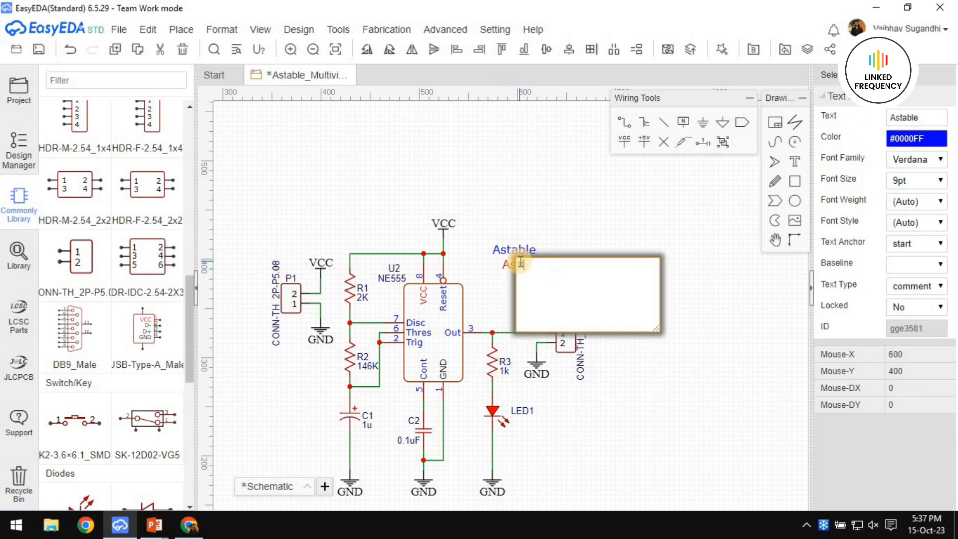
pyautogui.write('ultivibrator')
pyautogui.press('Return')
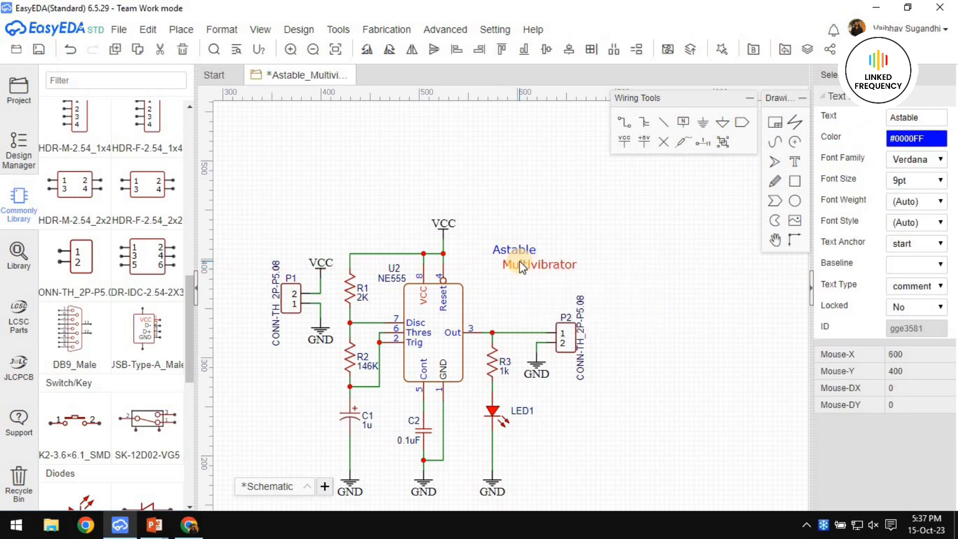
# Duplicate the title label once more beneath "Multivibrator" and change the copy's text to "Circuit".
pyautogui.hotkey('ctrl', 'c')
pyautogui.hotkey('ctrl', 'v')
pyautogui.click(519, 284)
pyautogui.doubleClick(517, 282)
pyautogui.write('Circuit')
pyautogui.press('Return')
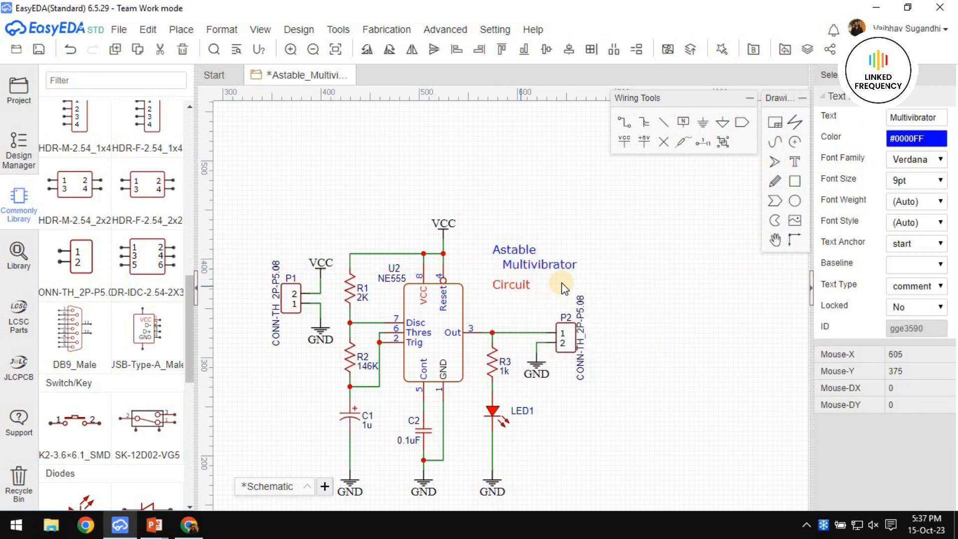
# Set all three title labels to colour #000000 and font size 14pt.
pyautogui.scroll(3, 561, 280)
pyautogui.click(492, 228)
pyautogui.keyDown('ctrl'); pyautogui.click(487, 260); pyautogui.keyUp('ctrl')
pyautogui.keyDown('ctrl'); pyautogui.click(464, 294); pyautogui.keyUp('ctrl')
pyautogui.click(910, 139)
pyautogui.click(865, 204)
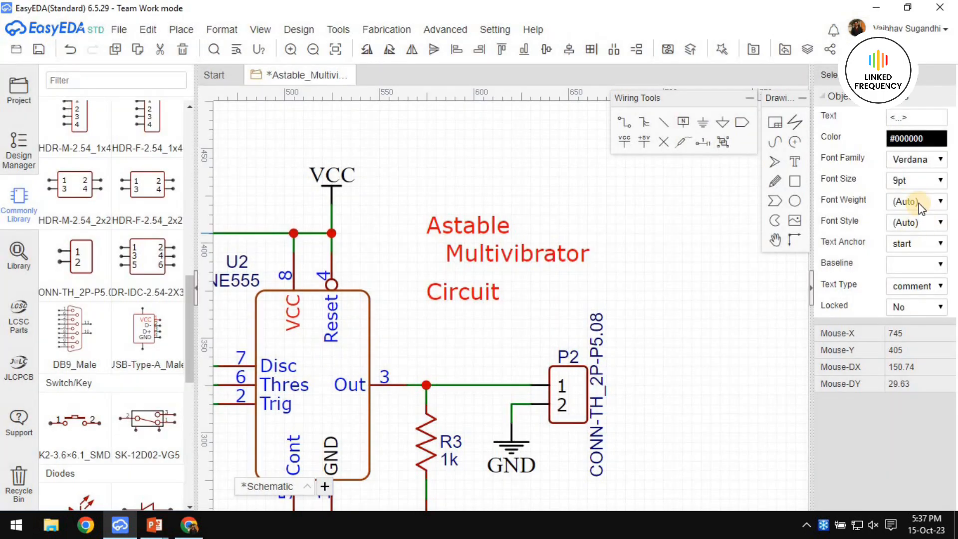
pyautogui.click(917, 180)
pyautogui.click(903, 281)
# Centre the three title lines on each other, distribute them vertically and shift the title closer to the timer.
pyautogui.click(569, 50)
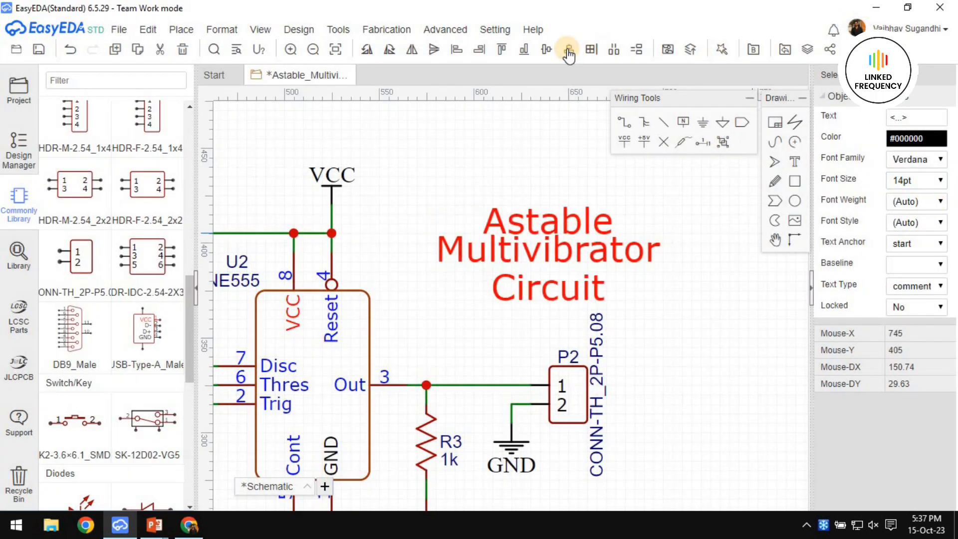
pyautogui.click(639, 50)
pyautogui.click(620, 212)
pyautogui.click(544, 223)
pyautogui.keyDown('ctrl'); pyautogui.click(542, 252); pyautogui.keyUp('ctrl')
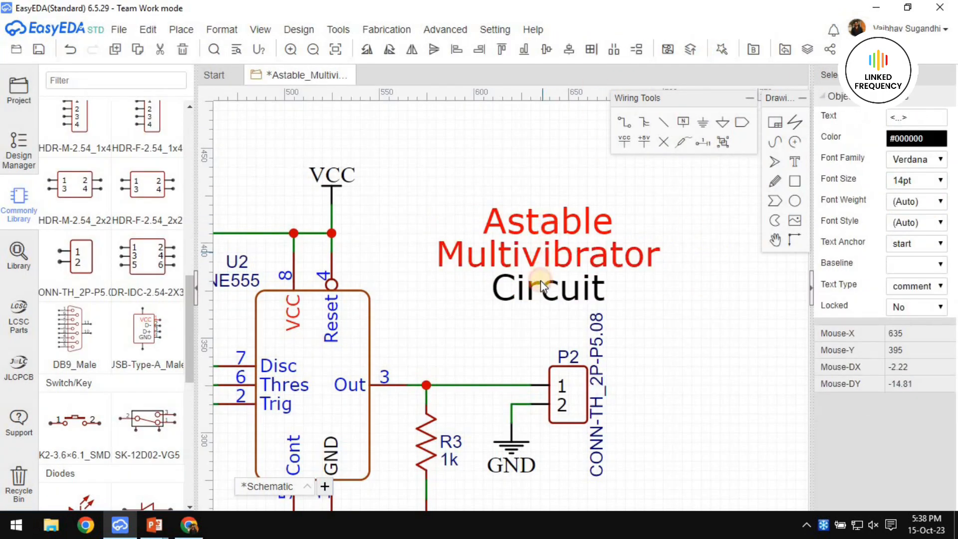
pyautogui.keyDown('ctrl'); pyautogui.click(542, 282); pyautogui.keyUp('ctrl')
pyautogui.moveTo(541, 281); pyautogui.dragTo(481, 286)
# Move the "Astable" and "Multivibrator" lines for wider spacing, distribute the three title lines evenly and save.
pyautogui.click(533, 227)
pyautogui.moveTo(533, 227); pyautogui.dragTo(532, 198)
pyautogui.click(497, 284)
pyautogui.moveTo(501, 252)
pyautogui.mouseDown()
pyautogui.moveTo(500, 229)
pyautogui.moveTo(483, 248)
pyautogui.mouseUp()
pyautogui.click(493, 200)
pyautogui.keyDown('ctrl'); pyautogui.click(492, 238); pyautogui.keyUp('ctrl')
pyautogui.keyDown('ctrl'); pyautogui.click(493, 286); pyautogui.keyUp('ctrl')
pyautogui.click(639, 50)
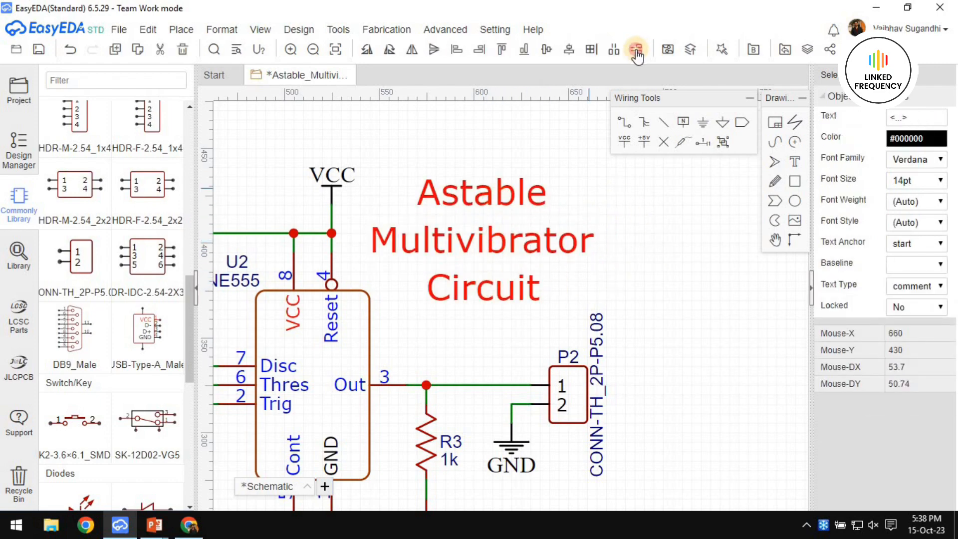
pyautogui.click(638, 248)
pyautogui.hotkey('ctrl', 's')
# Draw a rectangle about 355 by 310 around the whole circuit and title, with a dashed stroke style.
pyautogui.scroll(-6, 602, 230)
pyautogui.scroll(1, 339, 193)
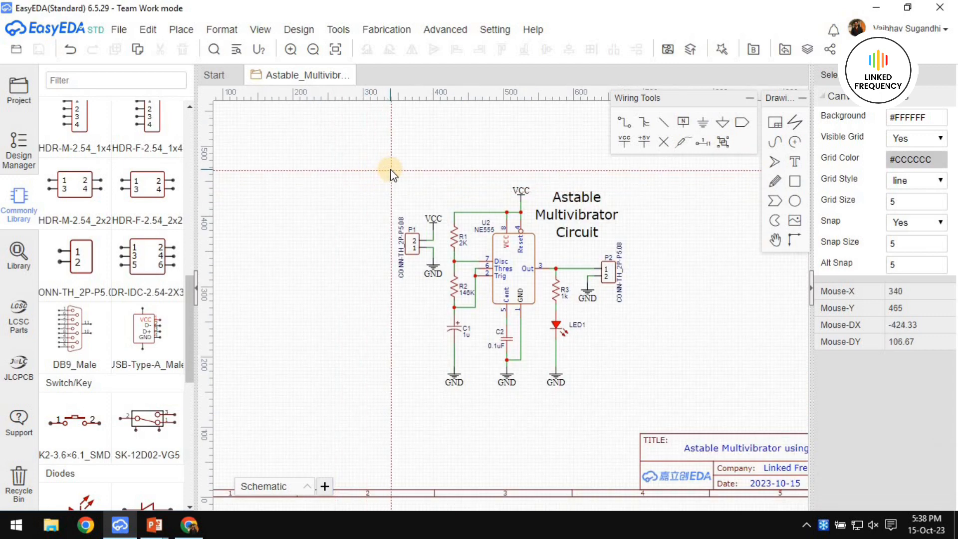
pyautogui.moveTo(385, 178)
pyautogui.mouseDown()
pyautogui.moveTo(644, 422)
pyautogui.moveTo(632, 396)
pyautogui.mouseUp()
pyautogui.click(899, 166)
pyautogui.click(902, 186)
# Move the framed circuit to the left end of the drawing sheet.
pyautogui.moveTo(719, 297); pyautogui.dragTo(661, 245, button='right')
pyautogui.scroll(-1, 662, 245)
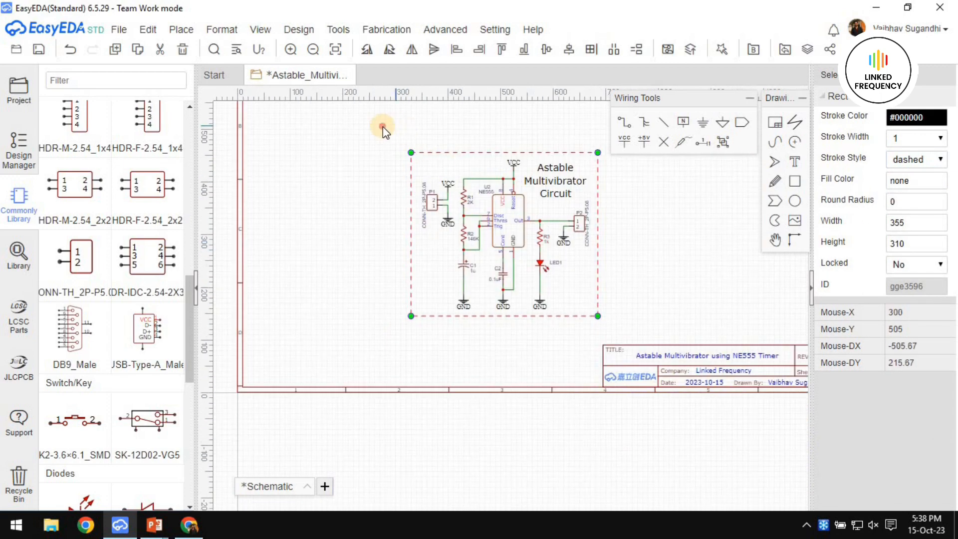
pyautogui.moveTo(383, 127); pyautogui.dragTo(635, 325)
pyautogui.moveTo(500, 230)
pyautogui.mouseDown()
pyautogui.moveTo(383, 244)
pyautogui.moveTo(307, 228)
pyautogui.mouseUp()
# Set the drawing sheet's height and width to 500 each.
pyautogui.click(490, 390)
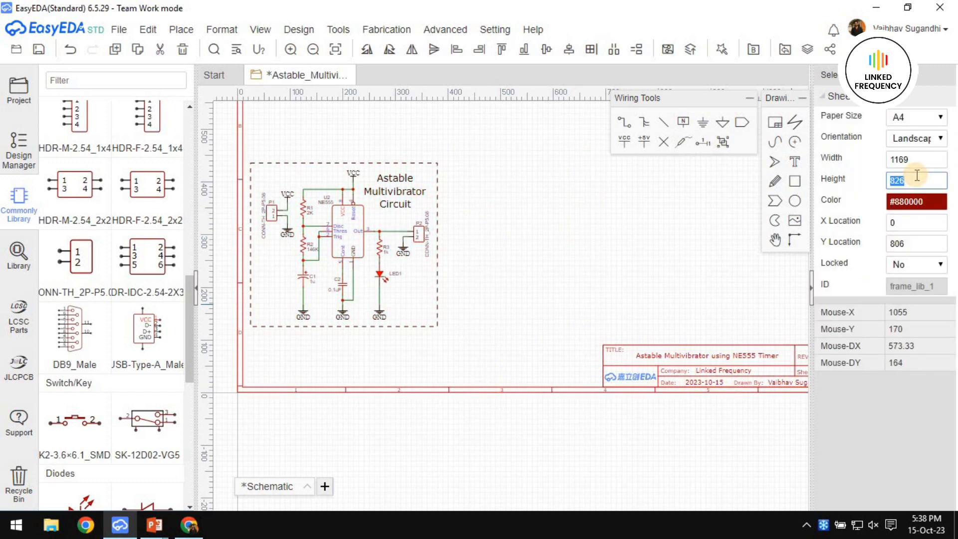
pyautogui.press('Return')
pyautogui.write('500')
pyautogui.press('Return')
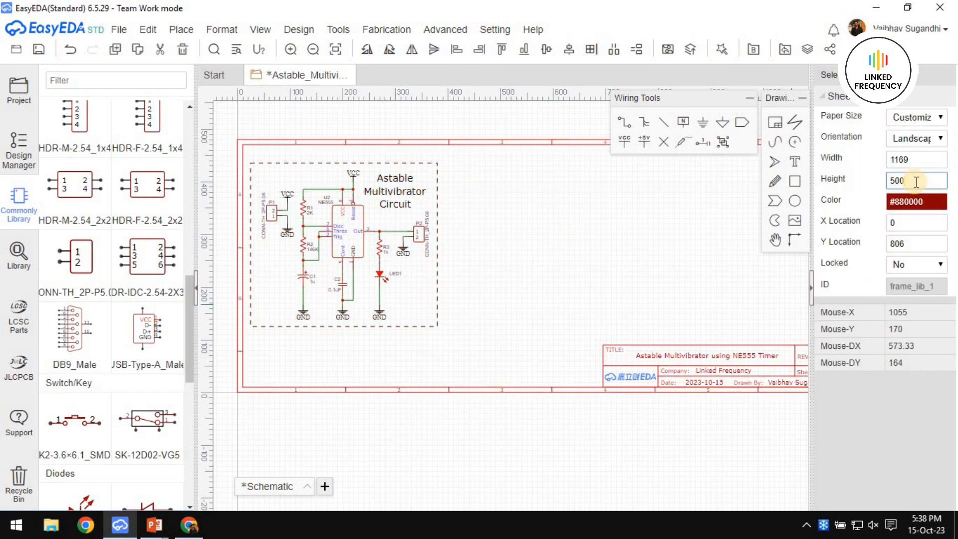
pyautogui.doubleClick(920, 160)
pyautogui.press('Return')
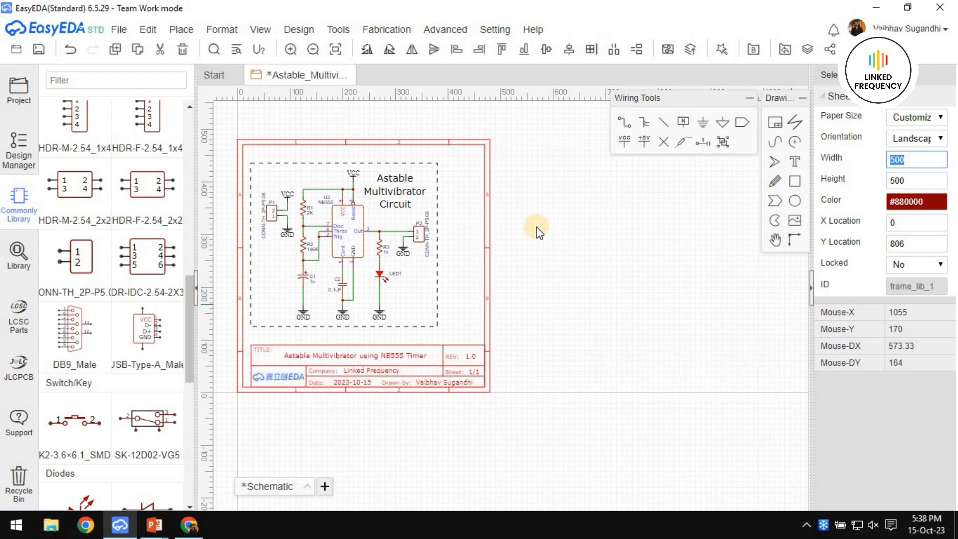
# Centre the framed circuit horizontally within the resized sheet and save the schematic.
pyautogui.click(508, 272)
pyautogui.moveTo(379, 220); pyautogui.dragTo(457, 227, button='right')
pyautogui.moveTo(286, 140); pyautogui.dragTo(547, 348)
pyautogui.moveTo(426, 239); pyautogui.dragTo(468, 234)
pyautogui.click(668, 256)
pyautogui.hotkey('ctrl', 's')
# Collapse the component library to enlarge the schematic canvas.
pyautogui.scroll(3, 641, 324)
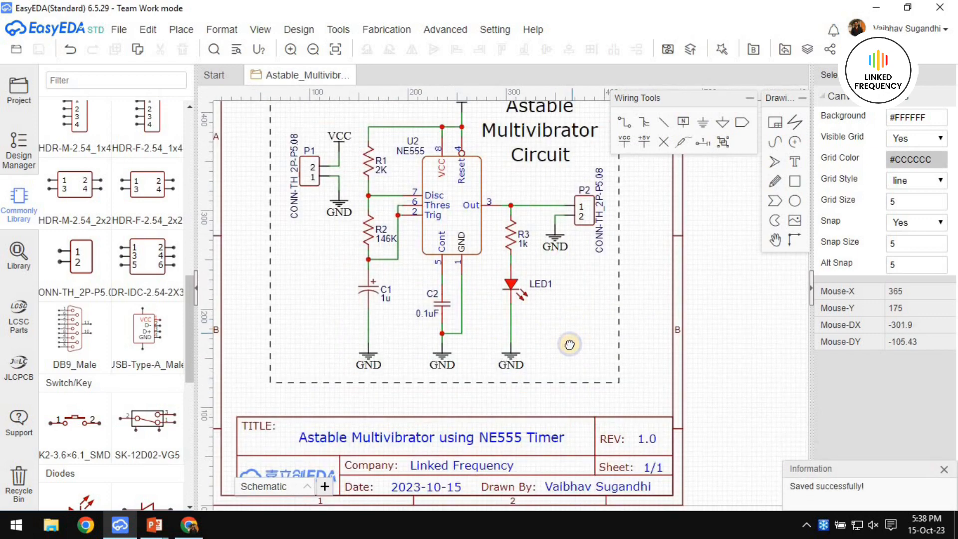
pyautogui.scroll(-2, 571, 402)
pyautogui.click(194, 288)
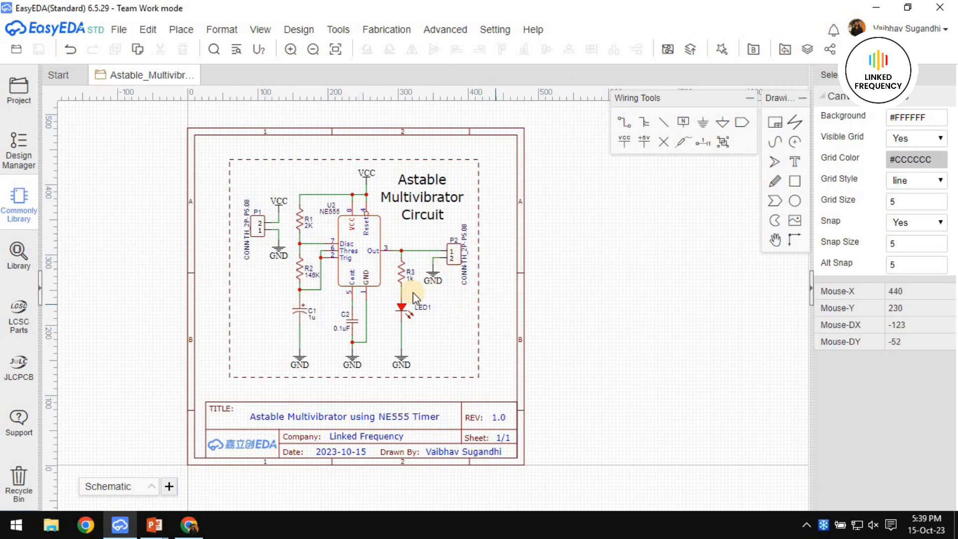
# Set the value of capacitor C1 to 10uF.
pyautogui.scroll(3, 254, 221)
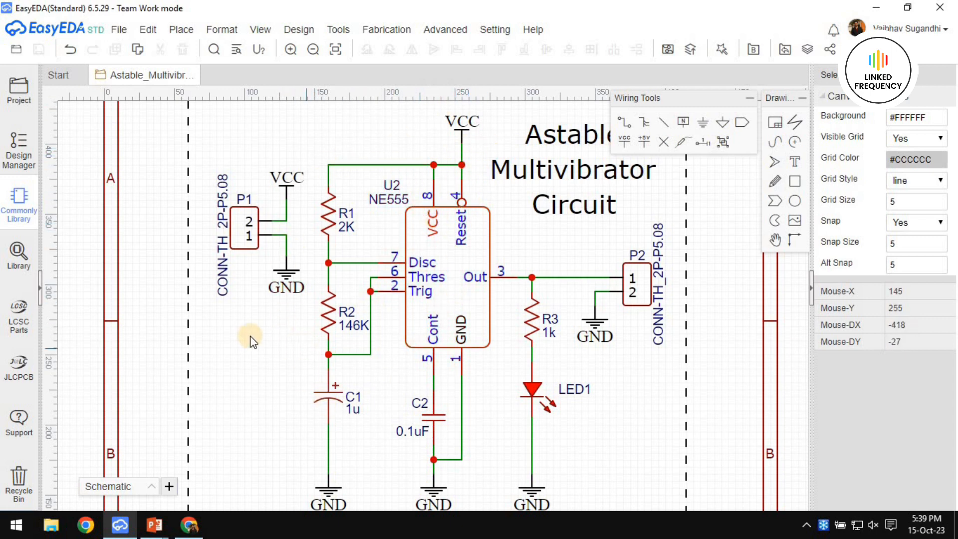
pyautogui.moveTo(275, 349); pyautogui.dragTo(244, 316, button='right')
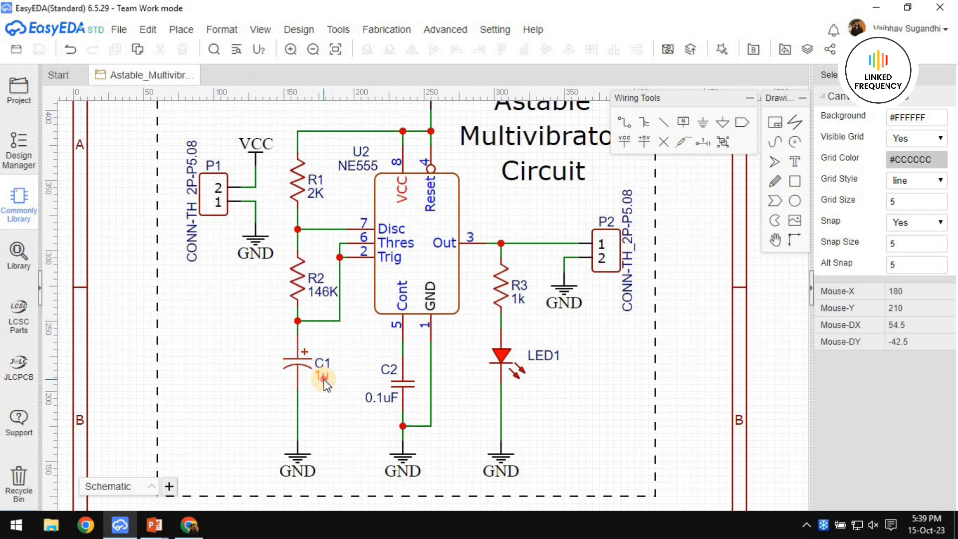
pyautogui.doubleClick(325, 380)
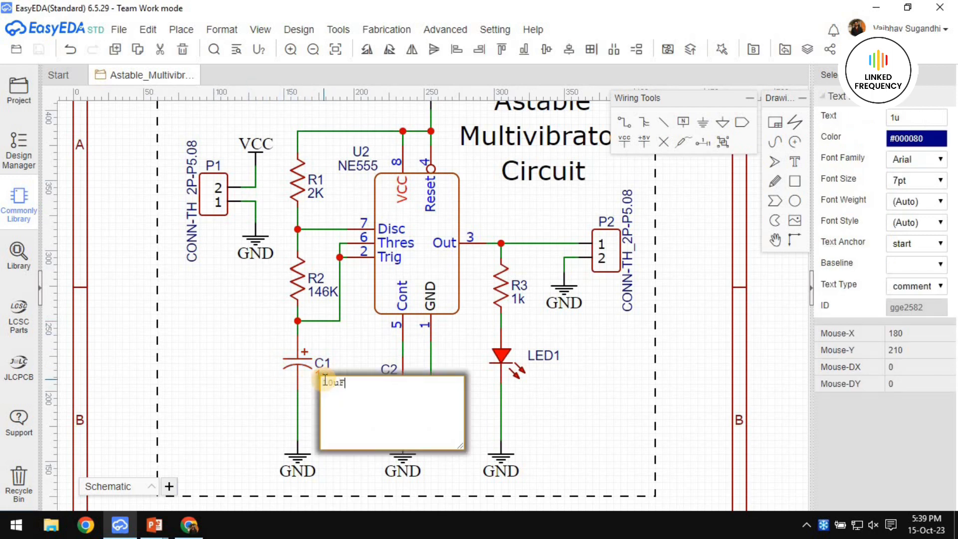
pyautogui.write('10uF')
pyautogui.press('Return')
pyautogui.click(348, 406)
pyautogui.moveTo(334, 402); pyautogui.dragTo(321, 385, button='right')
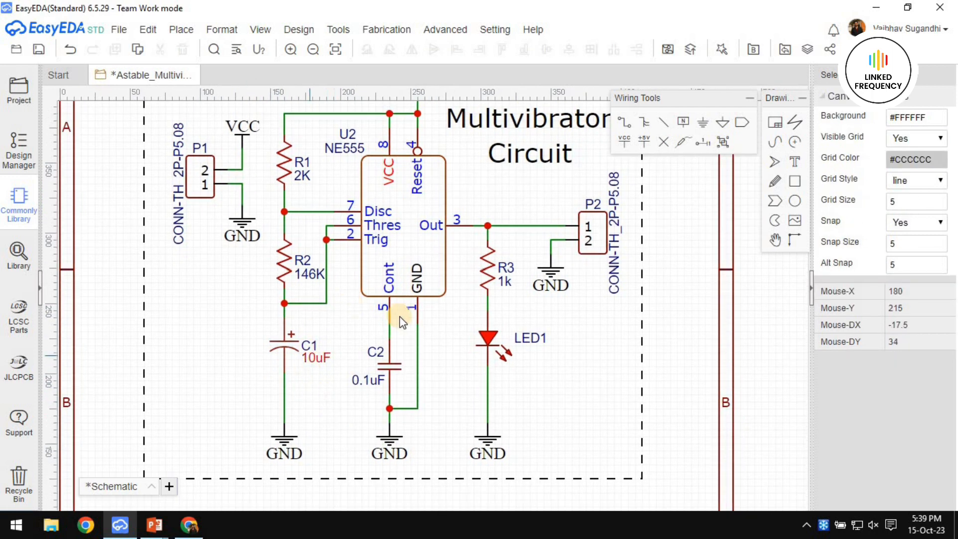
# Set the value of resistor R3 to 560R and save the schematic.
pyautogui.moveTo(507, 285); pyautogui.dragTo(517, 322, button='right')
pyautogui.doubleClick(518, 322)
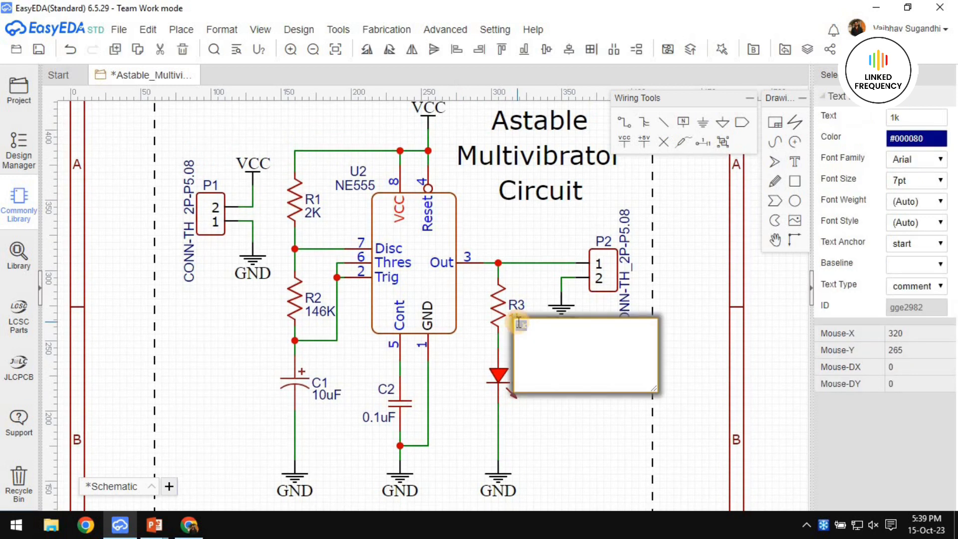
pyautogui.write('560R')
pyautogui.press('Return')
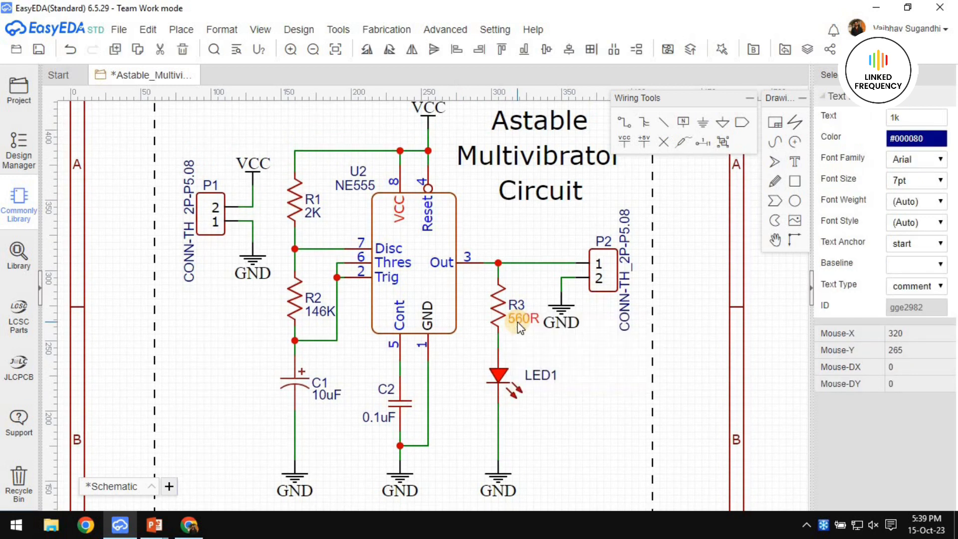
pyautogui.click(656, 403)
pyautogui.moveTo(620, 390); pyautogui.dragTo(593, 361, button='right')
pyautogui.hotkey('ctrl', 's')
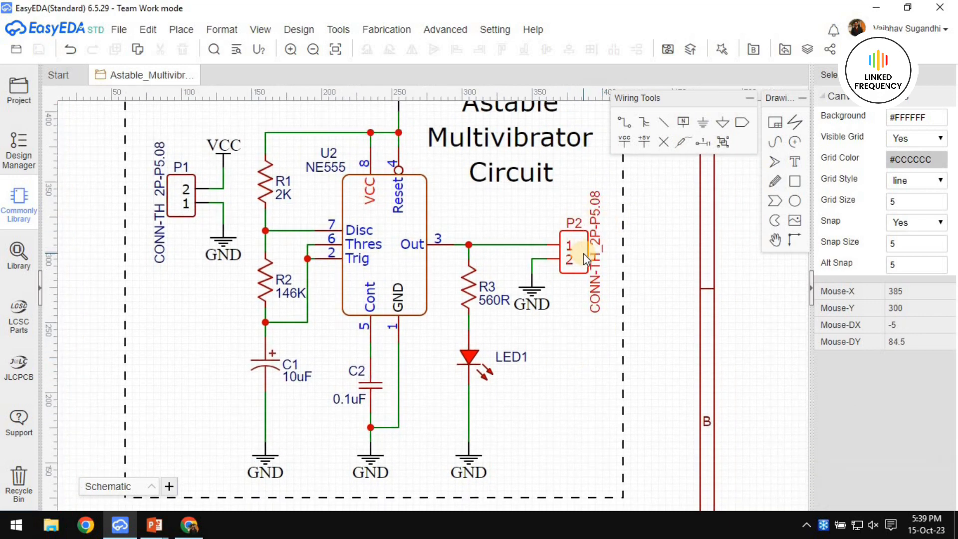
# Start the PCB conversion, check the footprints and assign the system DIP-08 footprint to timer U2.
pyautogui.scroll(-1, 504, 299)
pyautogui.moveTo(507, 304); pyautogui.dragTo(487, 320, button='right')
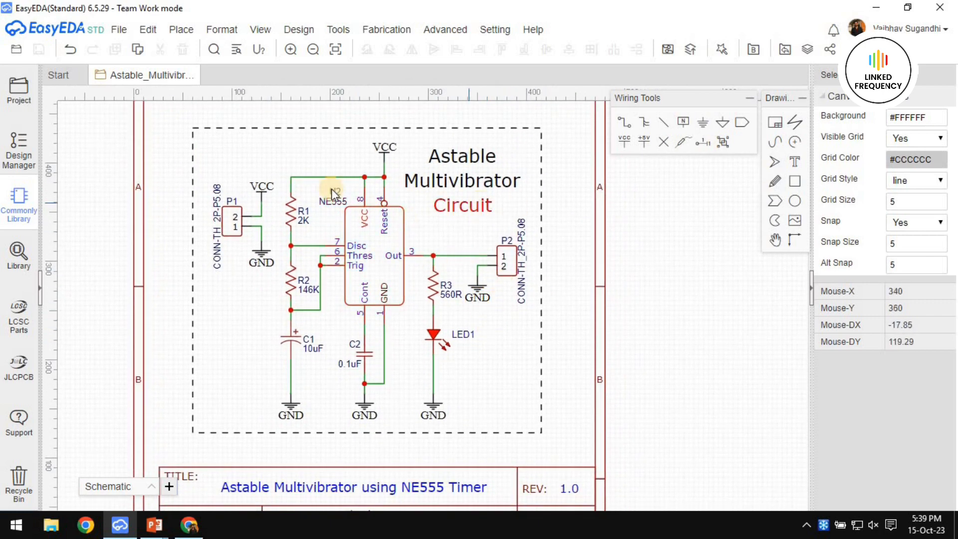
pyautogui.scroll(-2, 227, 334)
pyautogui.moveTo(242, 353); pyautogui.dragTo(271, 316, button='right')
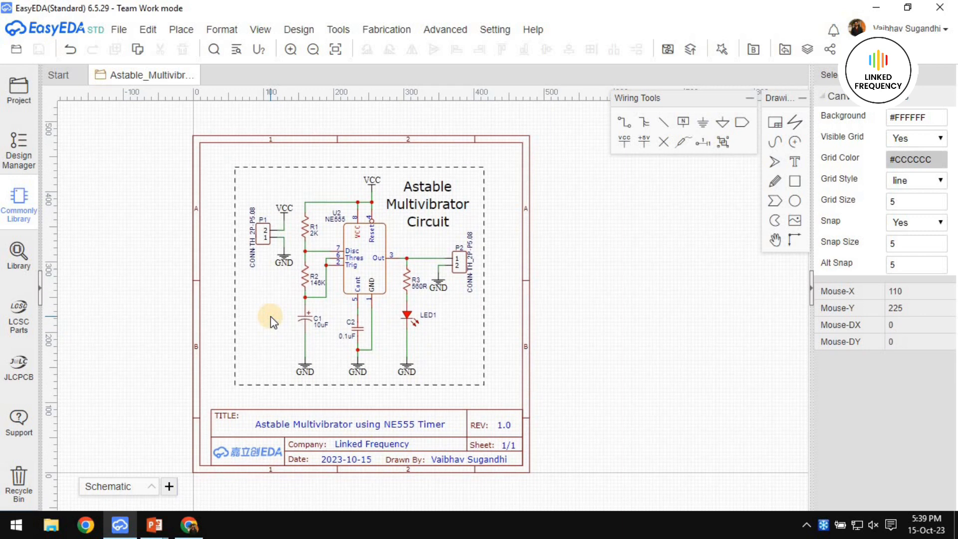
pyautogui.moveTo(310, 31)
pyautogui.click(324, 45)
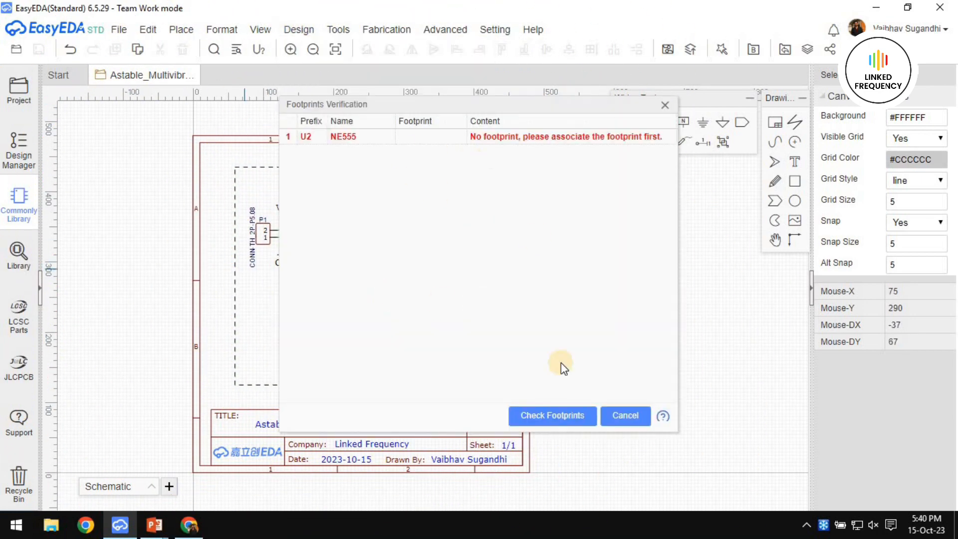
pyautogui.click(552, 415)
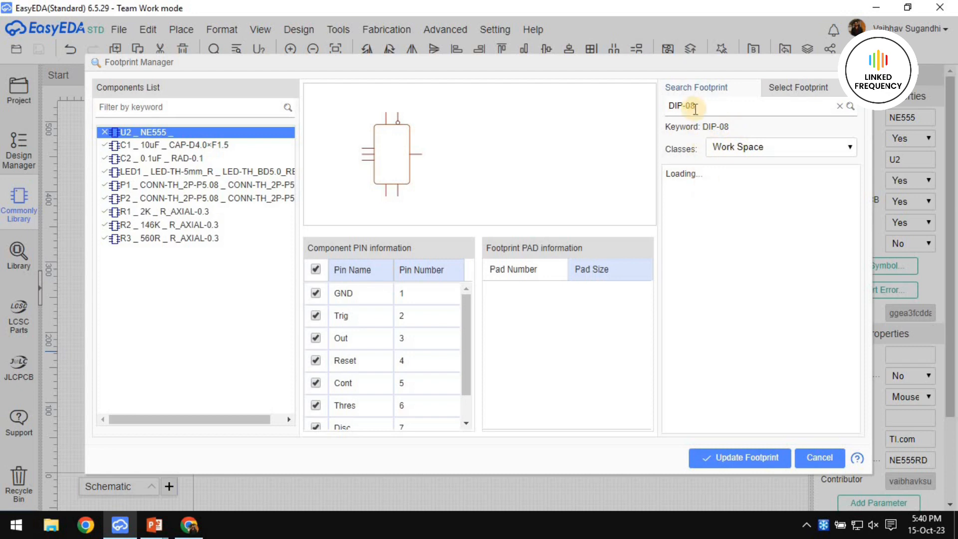
pyautogui.click(698, 175)
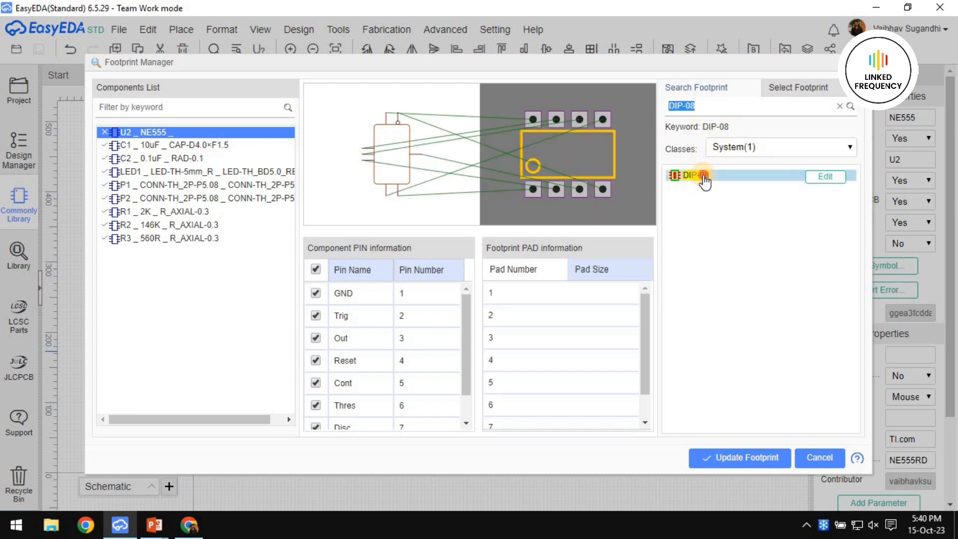
pyautogui.click(740, 458)
# Convert the schematic to a two-layer PCB with a rectangular board outline about 50 mm square.
pyautogui.click(299, 30)
pyautogui.click(319, 46)
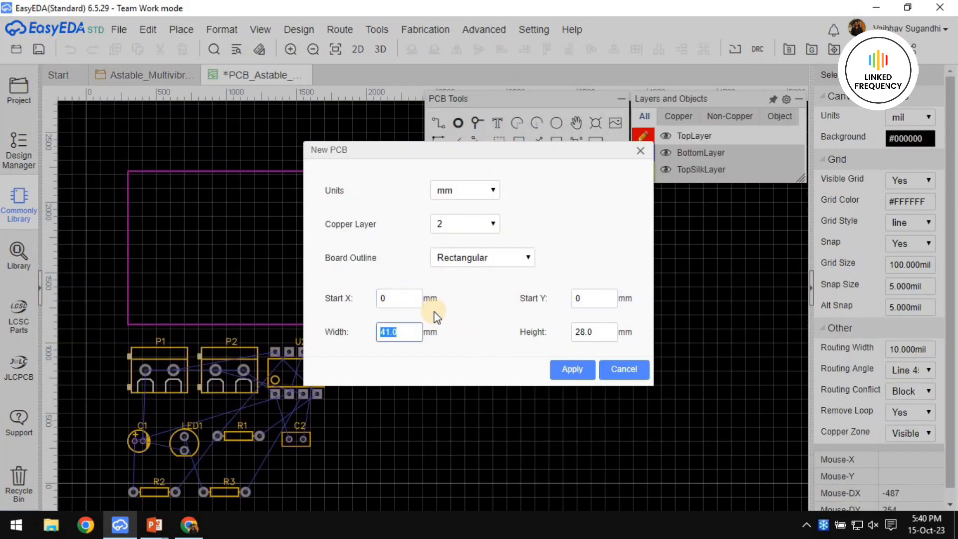
pyautogui.press('Return')
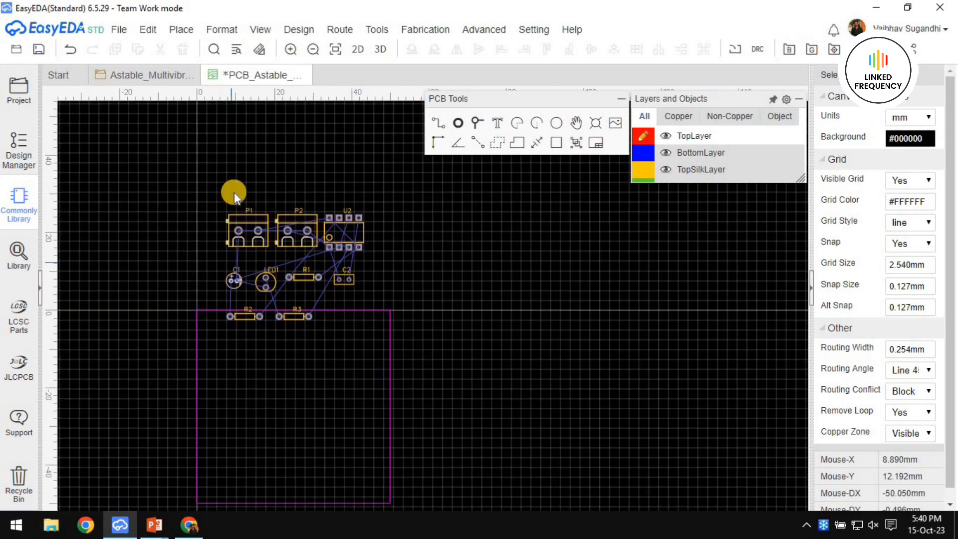
# Move all component footprints together to the area right of the board outline and save the PCB.
pyautogui.moveTo(269, 227); pyautogui.dragTo(501, 309)
pyautogui.moveTo(355, 253); pyautogui.dragTo(588, 375)
pyautogui.click(492, 262)
pyautogui.moveTo(444, 252); pyautogui.dragTo(484, 234, button='right')
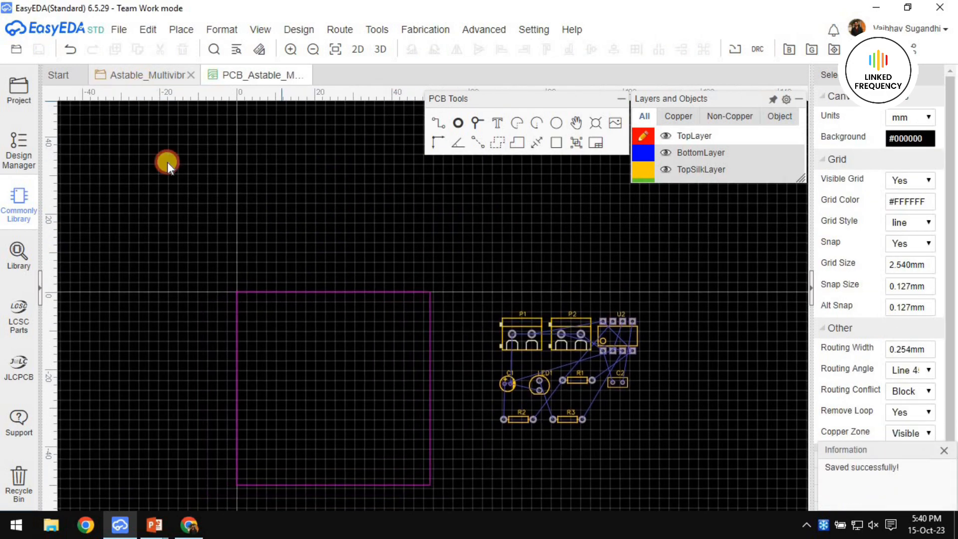
# Check connector P1 in the schematic, then rotate its footprint to 270° and place it inside the board beside the left edge.
pyautogui.click(143, 82)
pyautogui.click(263, 227)
pyautogui.click(281, 81)
pyautogui.click(540, 346)
pyautogui.press('space')
pyautogui.press('space')
pyautogui.moveTo(527, 333); pyautogui.dragTo(266, 395)
pyautogui.press('space')
pyautogui.scroll(5, 250, 399)
pyautogui.moveTo(355, 293); pyautogui.dragTo(330, 314)
pyautogui.click(422, 331)
pyautogui.scroll(-5, 239, 332)
# Locate the NE555 timer in the schematic, then rotate footprint U2 to 270° and place it to the right of P1.
pyautogui.click(187, 79)
pyautogui.click(364, 254)
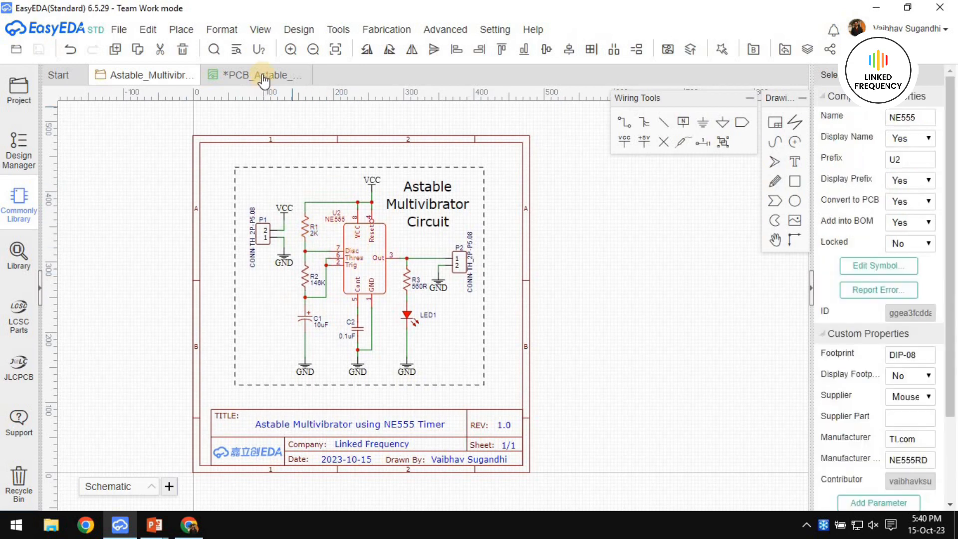
pyautogui.click(265, 79)
pyautogui.click(612, 280)
pyautogui.press('space')
pyautogui.press('space')
pyautogui.moveTo(612, 280); pyautogui.dragTo(338, 322)
pyautogui.press('space')
pyautogui.scroll(5, 272, 315)
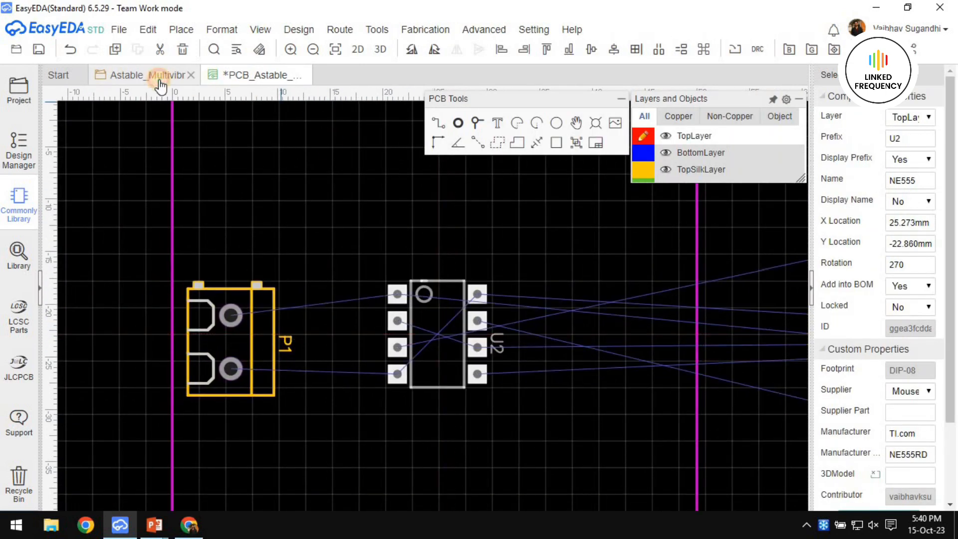
# Check the timer's connections in the schematic, then stand resistor R1 vertically and place it to the right of U2.
pyautogui.click(145, 75)
pyautogui.click(254, 75)
pyautogui.moveTo(618, 356); pyautogui.dragTo(396, 308)
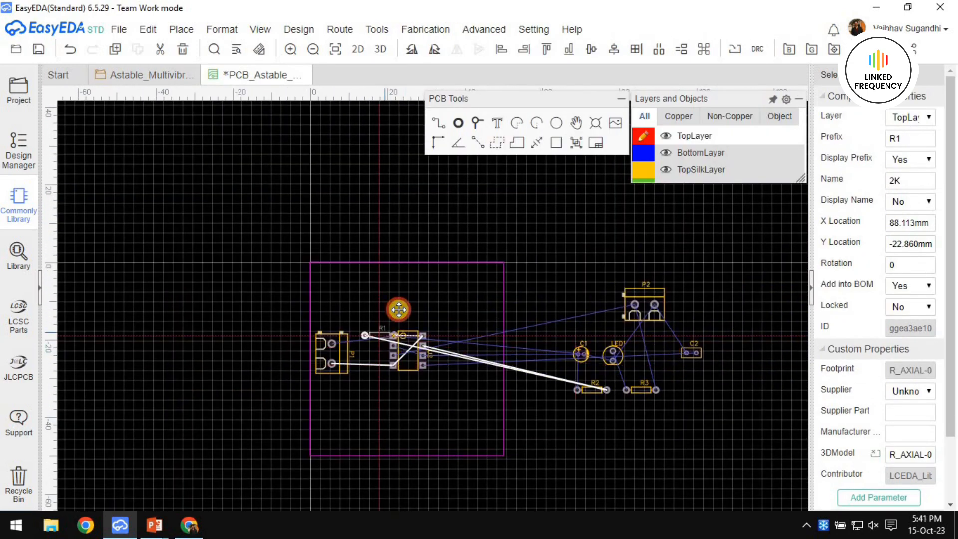
pyautogui.scroll(5, 334, 396)
pyautogui.press('space')
pyautogui.press('space')
pyautogui.moveTo(506, 290); pyautogui.dragTo(453, 314)
pyautogui.press('space')
pyautogui.press('space')
pyautogui.press('space')
pyautogui.scroll(5, 695, 393)
pyautogui.scroll(-3, 402, 363)
pyautogui.moveTo(398, 368); pyautogui.dragTo(522, 382, button='right')
pyautogui.moveTo(477, 419); pyautogui.dragTo(380, 284)
# Move resistor R2 onto the board and rotate it vertically directly below R1.
pyautogui.scroll(-5, 401, 334)
pyautogui.moveTo(644, 406); pyautogui.dragTo(461, 293)
pyautogui.press('space')
pyautogui.scroll(8, 438, 395)
pyautogui.scroll(-8, 476, 317)
# Move capacitor C1 onto the board below R2 and rotate it so its two pads line up vertically.
pyautogui.moveTo(415, 364); pyautogui.dragTo(310, 353, button='right')
pyautogui.moveTo(622, 287); pyautogui.dragTo(399, 319)
pyautogui.press('space')
pyautogui.press('space')
pyautogui.press('space')
pyautogui.scroll(7, 359, 405)
pyautogui.scroll(-8, 398, 320)
# Move capacitor C2 below the right-hand pin column of U2 and rotate it vertically.
pyautogui.moveTo(641, 265); pyautogui.dragTo(339, 201)
pyautogui.scroll(6, 356, 317)
pyautogui.scroll(-4, 340, 202)
pyautogui.moveTo(341, 218); pyautogui.dragTo(362, 387, button='right')
pyautogui.moveTo(364, 385); pyautogui.dragTo(485, 368)
pyautogui.scroll(5, 382, 382)
pyautogui.press('space')
pyautogui.scroll(-10, 457, 379)
# Rotate connector P2 to 270° and place it directly below P1, aligned with it along the board's left edge.
pyautogui.moveTo(443, 426); pyautogui.dragTo(407, 374, button='right')
pyautogui.moveTo(645, 261); pyautogui.dragTo(379, 364)
pyautogui.scroll(4, 379, 363)
pyautogui.moveTo(304, 345); pyautogui.dragTo(451, 438, button='right')
pyautogui.moveTo(448, 354); pyautogui.dragTo(449, 319)
pyautogui.moveTo(484, 435); pyautogui.dragTo(519, 370, button='right')
pyautogui.press('space')
pyautogui.press('space')
pyautogui.press('space')
pyautogui.moveTo(520, 372); pyautogui.dragTo(479, 329)
pyautogui.scroll(5, 471, 317)
pyautogui.moveTo(555, 418); pyautogui.dragTo(553, 438, button='right')
pyautogui.moveTo(527, 415); pyautogui.dragTo(512, 387)
pyautogui.scroll(-5, 519, 385)
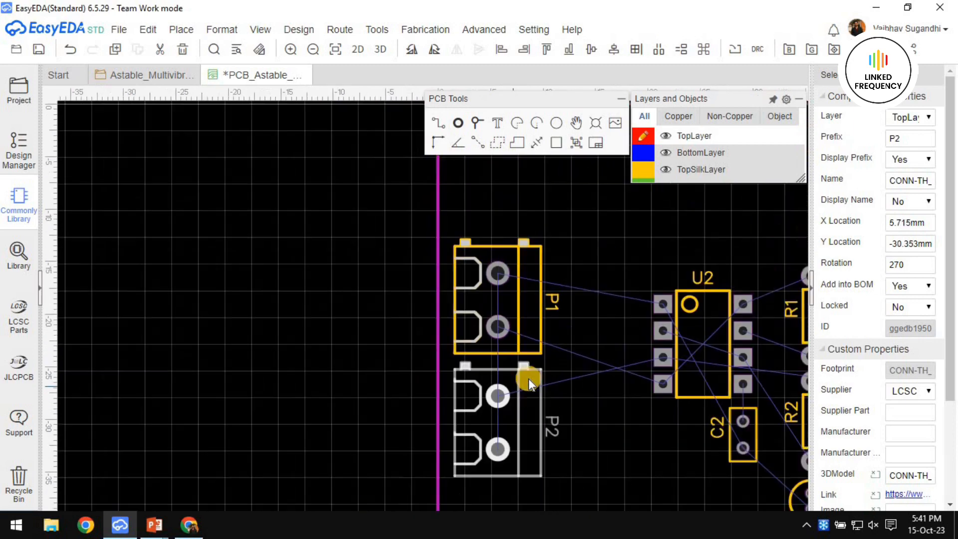
pyautogui.click(573, 431)
# Rotate resistor R3 to 90° and place it between the connectors and U2, with its upper pad beside pin 3 of U2.
pyautogui.scroll(-3, 576, 432)
pyautogui.moveTo(588, 450); pyautogui.dragTo(392, 352, button='right')
pyautogui.moveTo(694, 357); pyautogui.dragTo(427, 346)
pyautogui.press('space')
pyautogui.scroll(5, 426, 346)
pyautogui.moveTo(427, 345); pyautogui.dragTo(511, 430, button='right')
pyautogui.moveTo(511, 430); pyautogui.dragTo(551, 376)
pyautogui.scroll(5, 554, 348)
pyautogui.moveTo(508, 344); pyautogui.dragTo(509, 345)
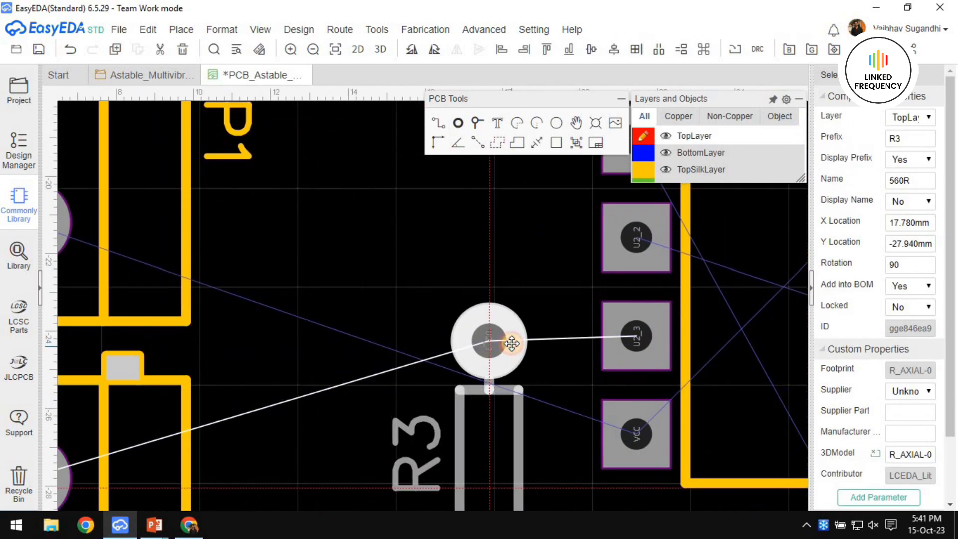
# Move LED1 onto the board directly below R3, keeping its two pads aligned vertically with the resistor.
pyautogui.scroll(-10, 517, 367)
pyautogui.moveTo(473, 393); pyautogui.dragTo(408, 359, button='right')
pyautogui.moveTo(782, 333); pyautogui.dragTo(446, 414)
pyautogui.press('space')
pyautogui.press('space')
pyautogui.press('space')
pyautogui.press('space')
pyautogui.scroll(7, 450, 399)
pyautogui.click(524, 309)
pyautogui.scroll(-10, 524, 309)
pyautogui.click(447, 394)
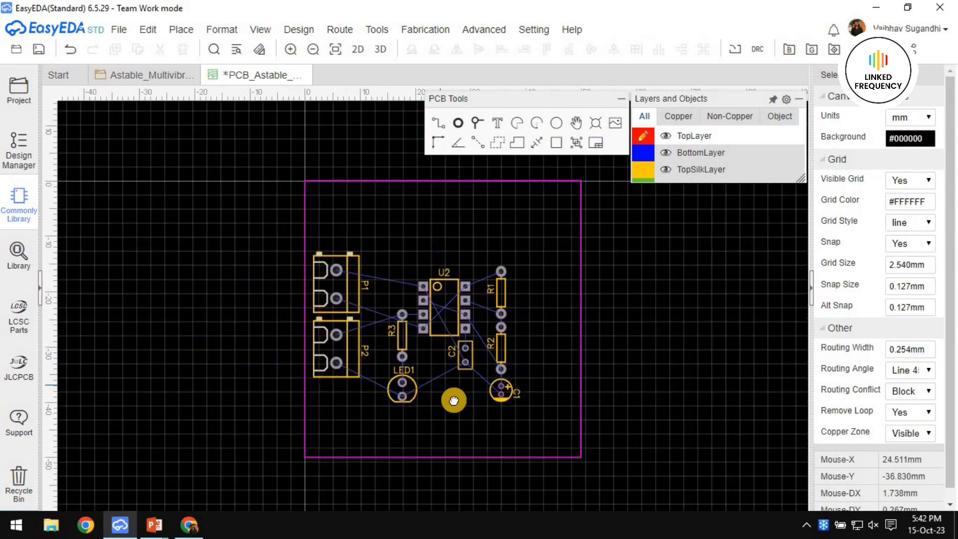
# Move U2, the resistors, the capacitors and LED1 up together toward the board's upper edge.
pyautogui.scroll(3, 268, 227)
pyautogui.moveTo(381, 235); pyautogui.dragTo(544, 413)
pyautogui.moveTo(451, 307); pyautogui.dragTo(439, 240)
# Shift connectors P1 and P2 up together along the board's left edge, level with the other components.
pyautogui.moveTo(237, 247); pyautogui.dragTo(296, 267, button='right')
pyautogui.click(296, 267)
pyautogui.click(391, 297)
pyautogui.keyDown('ctrl'); pyautogui.click(397, 365); pyautogui.keyUp('ctrl')
pyautogui.press('Up')
pyautogui.press('Up')
pyautogui.press('Up')
pyautogui.press('Up')
pyautogui.press('Up')
pyautogui.press('Up')
pyautogui.press('Up')
pyautogui.press('Up')
pyautogui.press('Up')
pyautogui.press('Up')
pyautogui.press('Up')
pyautogui.press('Up')
pyautogui.press('Up')
pyautogui.press('Up')
pyautogui.press('Up')
pyautogui.press('Up')
pyautogui.press('Up')
pyautogui.press('Up')
pyautogui.press('Up')
pyautogui.press('Up')
pyautogui.press('Up')
pyautogui.press('Up')
pyautogui.press('Up')
pyautogui.press('Up')
pyautogui.press('Up')
pyautogui.press('Up')
pyautogui.scroll(3, 415, 255)
pyautogui.press('Up')
pyautogui.press('Up')
pyautogui.press('Up')
pyautogui.press('Up')
pyautogui.press('Up')
pyautogui.press('Up')
pyautogui.press('Up')
pyautogui.press('Up')
pyautogui.press('Up')
pyautogui.press('Up')
pyautogui.press('Up')
pyautogui.press('Up')
pyautogui.press('Up')
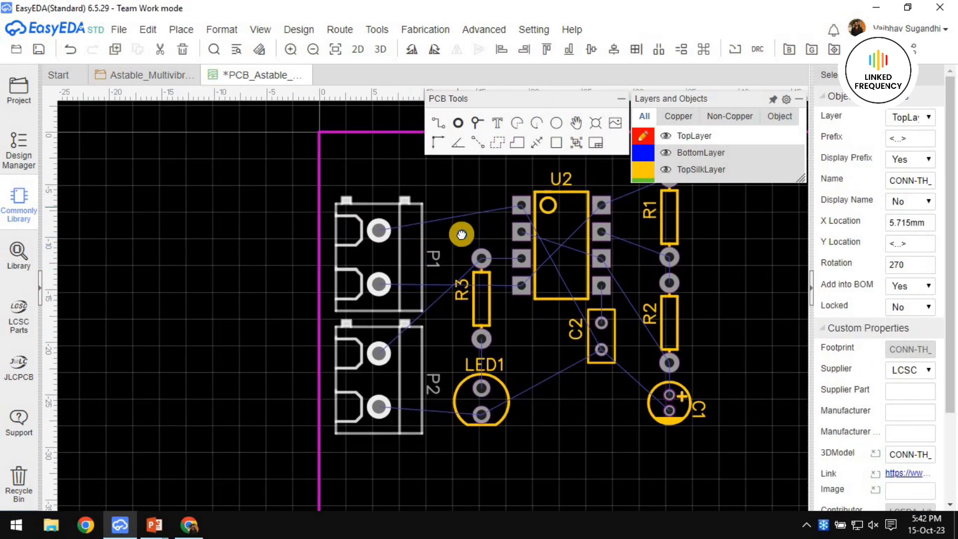
# Place a round pad in the board's upper-left corner, set its width and height to 4 mm, and enlarge its hole.
pyautogui.moveTo(461, 208); pyautogui.dragTo(448, 294, button='right')
pyautogui.click(462, 122)
pyautogui.click(330, 249)
pyautogui.click(927, 200)
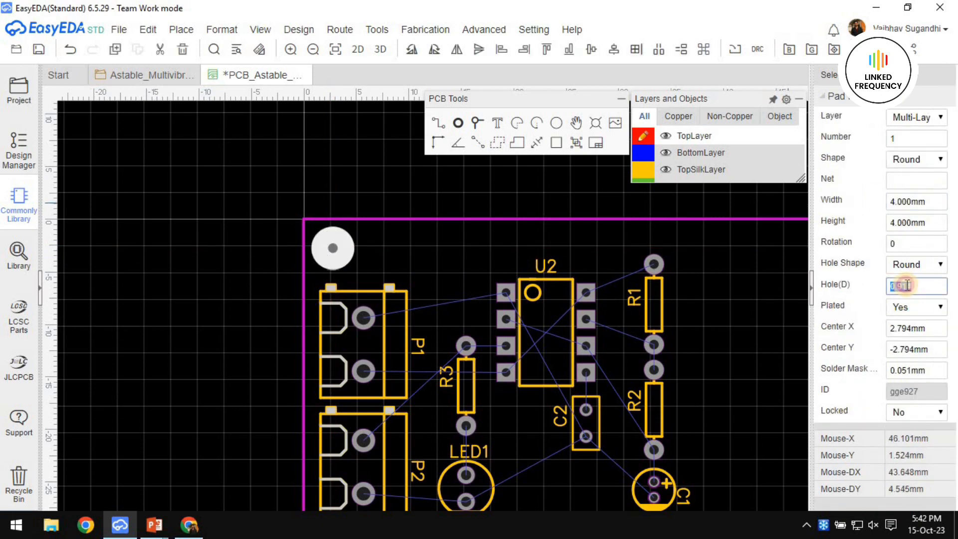
pyautogui.click(435, 262)
pyautogui.scroll(-2, 444, 274)
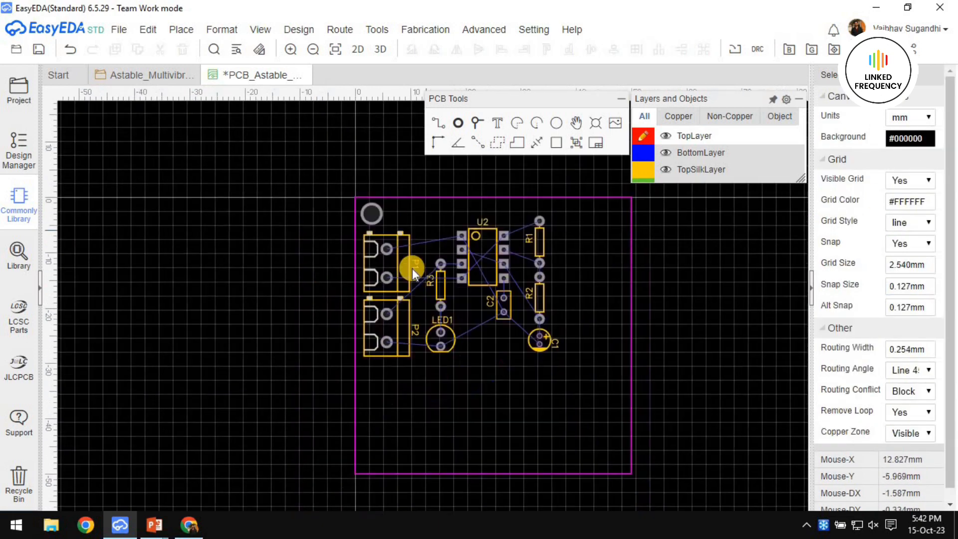
# Shift connectors P1 and P2 together about 1 mm to the right, away from the board's left edge.
pyautogui.moveTo(419, 229); pyautogui.dragTo(388, 124, button='right')
pyautogui.scroll(1, 387, 124)
pyautogui.click(387, 239)
pyautogui.keyDown('ctrl'); pyautogui.click(387, 313); pyautogui.keyUp('ctrl')
pyautogui.scroll(4, 346, 229)
pyautogui.press('Right')
pyautogui.press('Right')
pyautogui.press('Right')
pyautogui.press('Right')
pyautogui.press('Right')
pyautogui.press('Right')
pyautogui.press('Right')
pyautogui.press('Right')
pyautogui.scroll(-3, 394, 254)
pyautogui.scroll(-1, 414, 279)
# Shift U2, the resistors, the capacitors and LED1 together about 1.5 mm to the right.
pyautogui.moveTo(522, 343); pyautogui.dragTo(432, 338, button='right')
pyautogui.moveTo(369, 193); pyautogui.dragTo(575, 477)
pyautogui.press('Right')
pyautogui.press('Right')
pyautogui.press('Right')
pyautogui.press('Right')
pyautogui.press('Right')
pyautogui.press('Right')
pyautogui.press('Right')
pyautogui.press('Right')
pyautogui.press('Right')
pyautogui.press('Right')
pyautogui.press('Right')
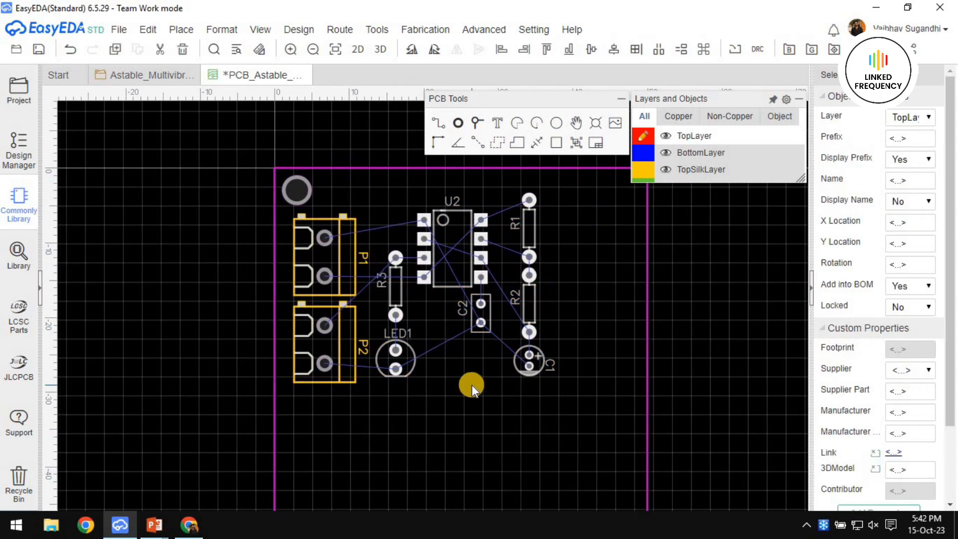
# Set the width of the rectangular board outline to 40 mm.
pyautogui.click(489, 406)
pyautogui.scroll(-3, 488, 409)
pyautogui.moveTo(483, 420); pyautogui.dragTo(395, 378, button='right')
pyautogui.click(414, 119)
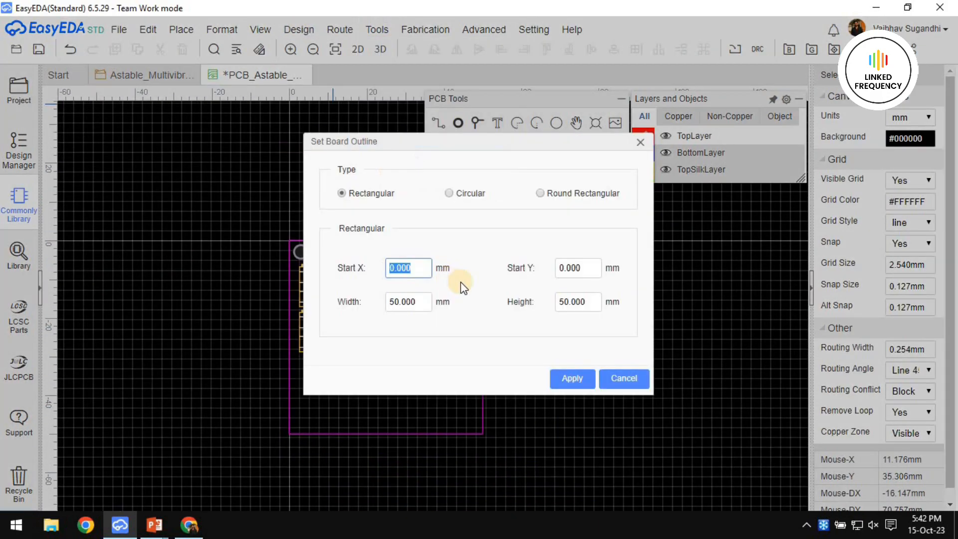
pyautogui.click(565, 375)
# Copy the upper-left mounting hole to the board's upper-right corner, with Center X at 37 mm and level with the original.
pyautogui.scroll(2, 447, 318)
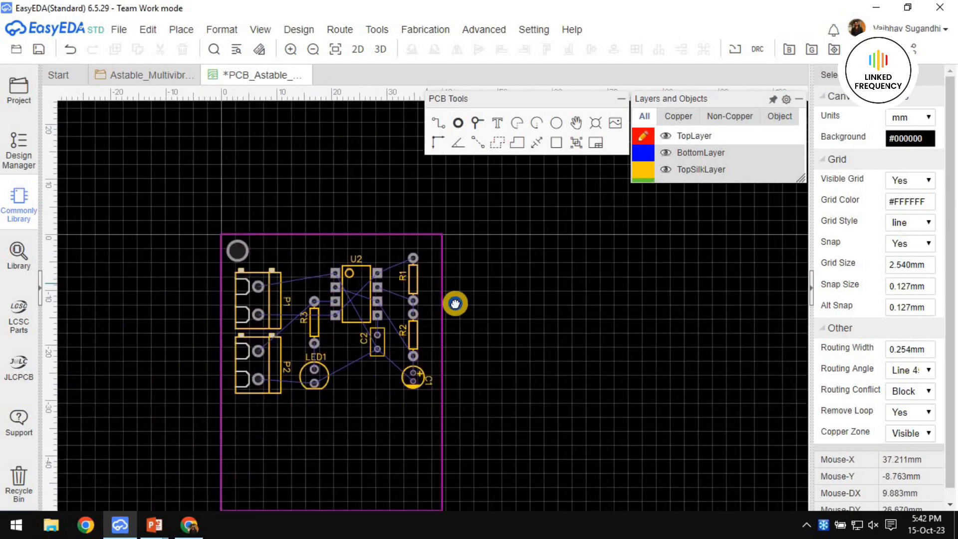
pyautogui.moveTo(440, 298); pyautogui.dragTo(479, 323, button='right')
pyautogui.click(273, 275)
pyautogui.hotkey('ctrl', 'c')
pyautogui.hotkey('ctrl', 'v')
pyautogui.scroll(4, 473, 281)
pyautogui.click(471, 277)
pyautogui.click(470, 278)
pyautogui.click(927, 328)
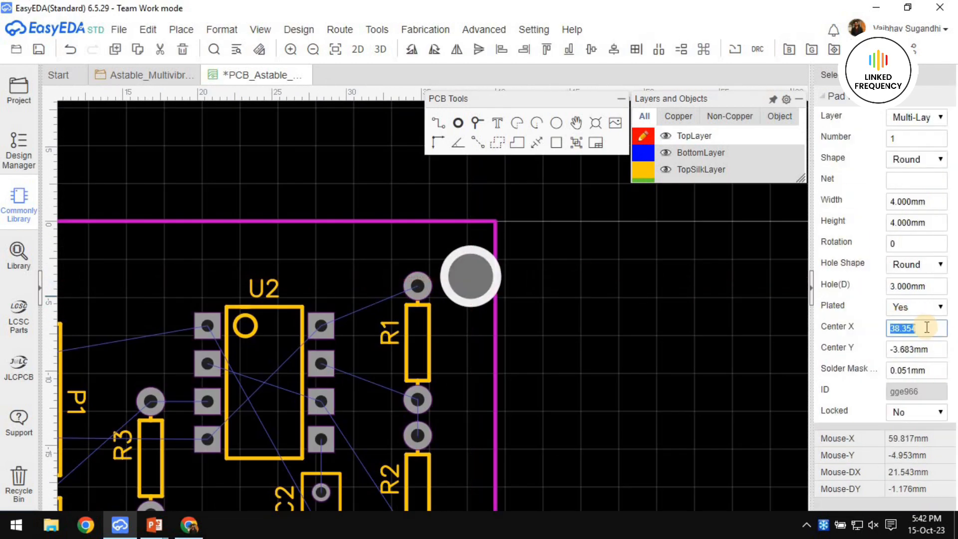
pyautogui.write('37')
pyautogui.click(925, 353)
pyautogui.press('Return')
pyautogui.scroll(-2, 599, 404)
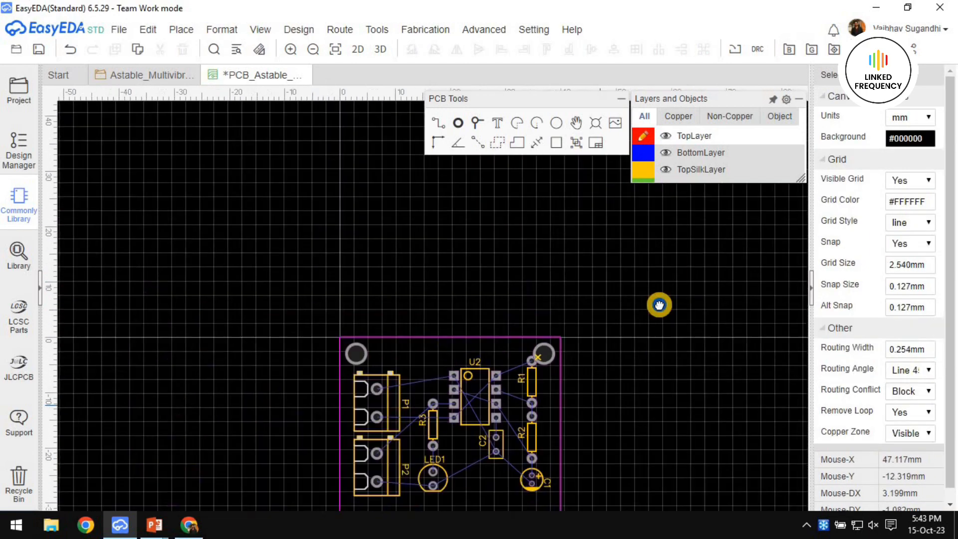
# Shift U2, the resistors, the capacitors and LED1 together about 1.8 mm left, away from the upper-right mounting hole.
pyautogui.scroll(1, 449, 331)
pyautogui.keyDown('ctrl'); pyautogui.click(405, 319); pyautogui.keyUp('ctrl')
pyautogui.keyDown('ctrl'); pyautogui.click(405, 411); pyautogui.keyUp('ctrl')
pyautogui.keyDown('ctrl'); pyautogui.click(485, 265); pyautogui.keyUp('ctrl')
pyautogui.keyDown('ctrl'); pyautogui.click(522, 345); pyautogui.keyUp('ctrl')
pyautogui.keyDown('ctrl'); pyautogui.click(588, 335); pyautogui.keyUp('ctrl')
pyautogui.press('Left')
pyautogui.press('Left')
pyautogui.press('Left')
pyautogui.press('Left')
pyautogui.press('Left')
pyautogui.press('Left')
pyautogui.press('Left')
pyautogui.press('Left')
pyautogui.press('Left')
pyautogui.press('Left')
pyautogui.press('Left')
pyautogui.press('Left')
pyautogui.press('Left')
pyautogui.press('Left')
pyautogui.click(489, 469)
# Set the height of the rectangular board outline to 35 mm, keeping the 40 mm width.
pyautogui.scroll(-3, 459, 491)
pyautogui.moveTo(460, 491); pyautogui.dragTo(443, 366, button='right')
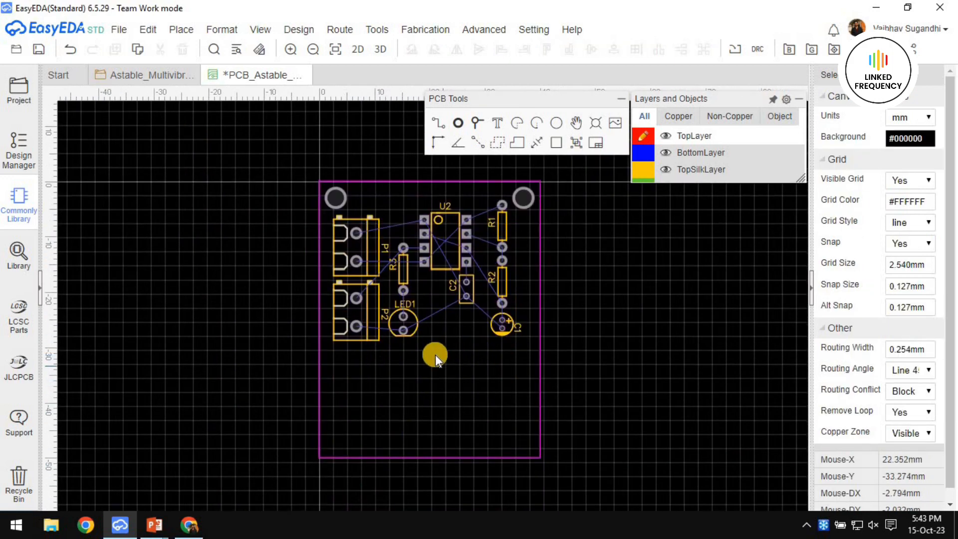
pyautogui.click(340, 30)
pyautogui.moveTo(376, 30)
pyautogui.click(394, 138)
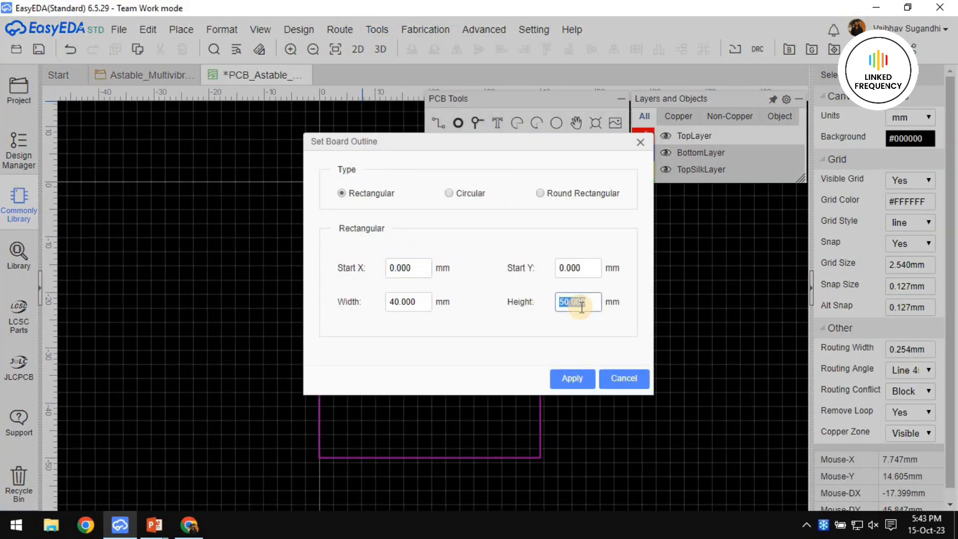
pyautogui.click(573, 377)
# Copy the mounting hole to both lower board corners, with Center Y at -32 mm and aligned under the upper holes.
pyautogui.click(525, 201)
pyautogui.hotkey('ctrl', 'c')
pyautogui.hotkey('ctrl', 'v')
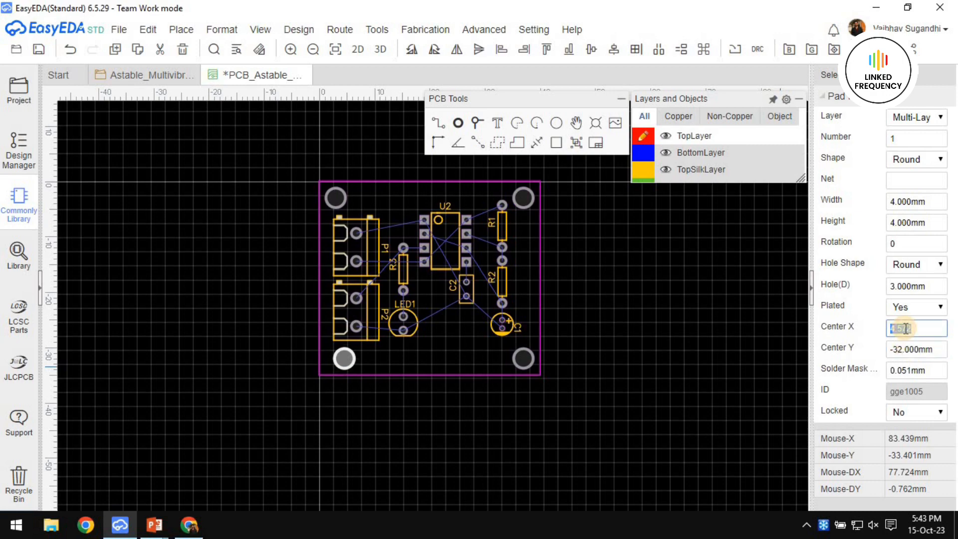
# Shift U2, C2, R1, R2 and C1 down, clear of the upper-right mounting hole, and save the PCB.
pyautogui.scroll(3, 415, 357)
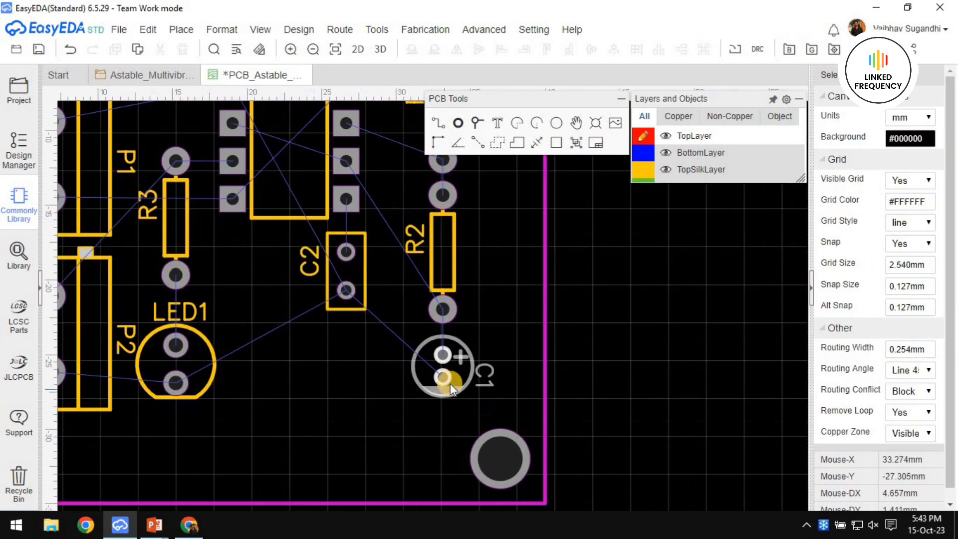
pyautogui.moveTo(483, 383); pyautogui.dragTo(454, 528, button='right')
pyautogui.keyDown('ctrl'); pyautogui.click(414, 259); pyautogui.keyUp('ctrl')
pyautogui.moveTo(454, 284); pyautogui.dragTo(543, 272, button='right')
pyautogui.keyDown('ctrl'); pyautogui.click(412, 349); pyautogui.keyUp('ctrl')
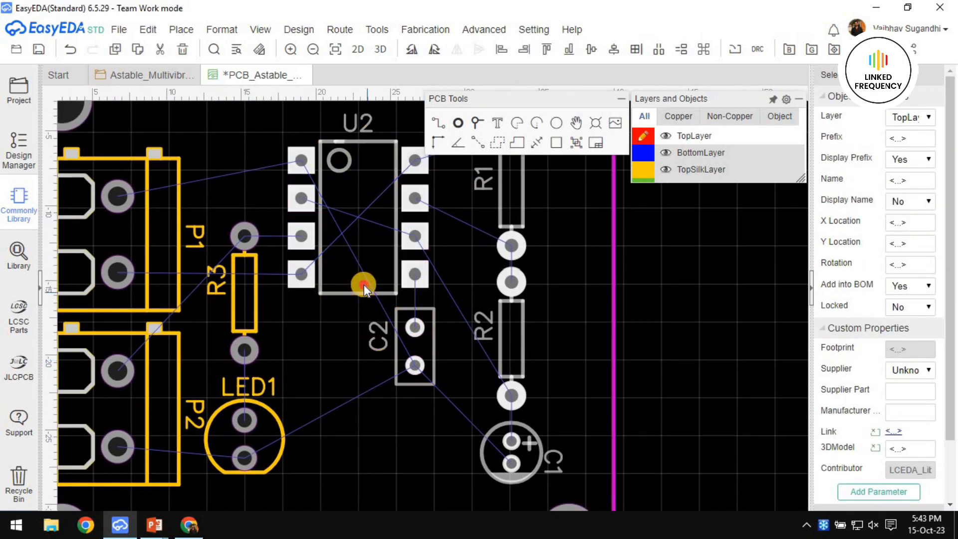
pyautogui.keyDown('ctrl'); pyautogui.click(363, 285); pyautogui.keyUp('ctrl')
pyautogui.scroll(-4, 450, 373)
pyautogui.click(452, 373)
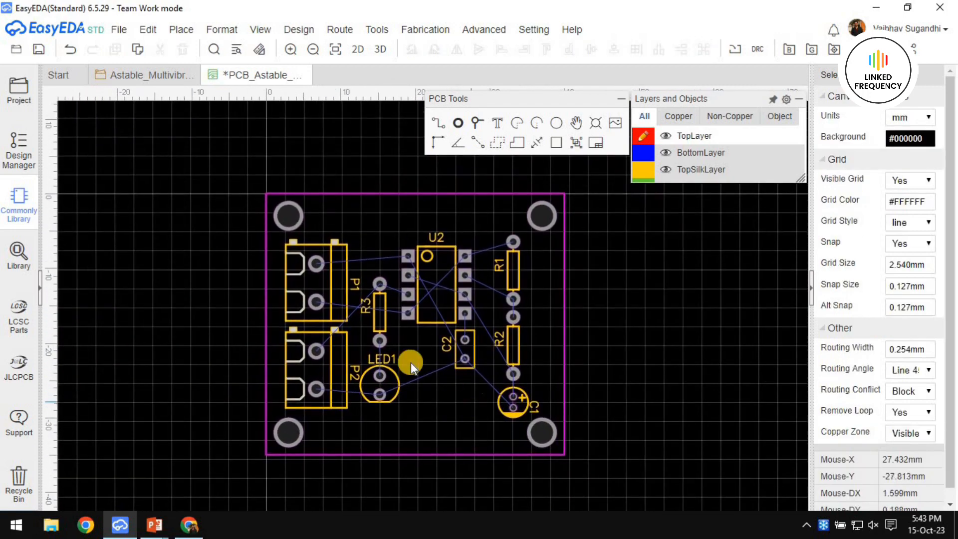
pyautogui.scroll(3, 492, 412)
pyautogui.hotkey('ctrl', 's')
pyautogui.scroll(-2, 492, 412)
pyautogui.scroll(2, 398, 325)
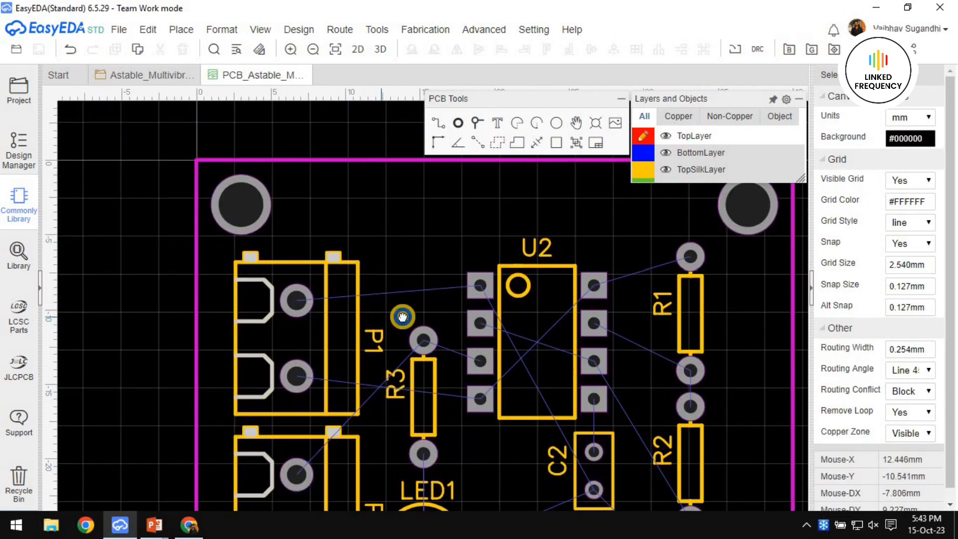
# Hide the ratlines of the GND net through the design's net list.
pyautogui.click(13, 166)
pyautogui.click(124, 143)
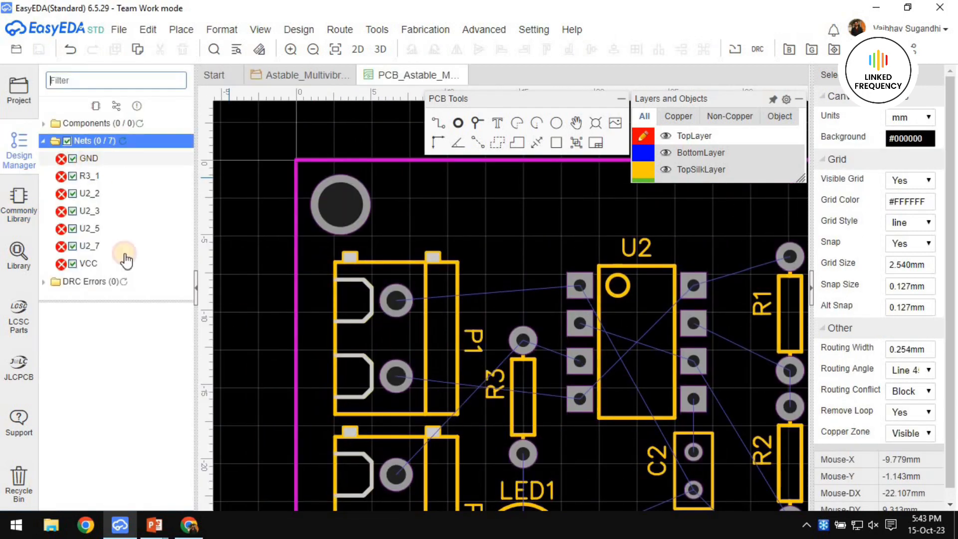
pyautogui.click(72, 159)
pyautogui.scroll(-3, 322, 215)
pyautogui.scroll(3, 393, 326)
pyautogui.scroll(-2, 453, 324)
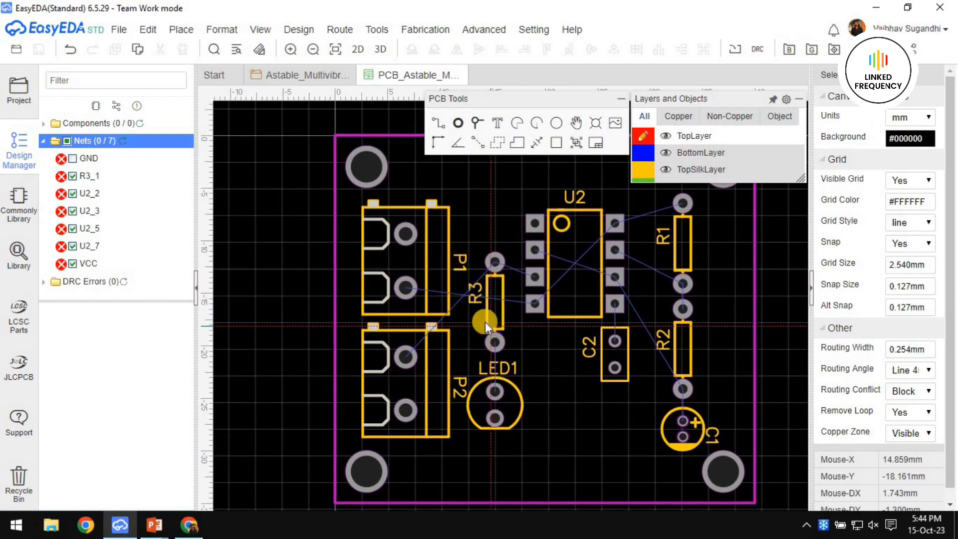
# Swap connectors P1 and P2 so that P2 sits above P1 along the board's left edge.
pyautogui.click(435, 364)
pyautogui.moveTo(435, 363); pyautogui.dragTo(311, 230)
pyautogui.moveTo(442, 249); pyautogui.dragTo(439, 368)
pyautogui.moveTo(281, 263); pyautogui.dragTo(406, 269)
pyautogui.scroll(3, 414, 280)
pyautogui.scroll(-2, 430, 330)
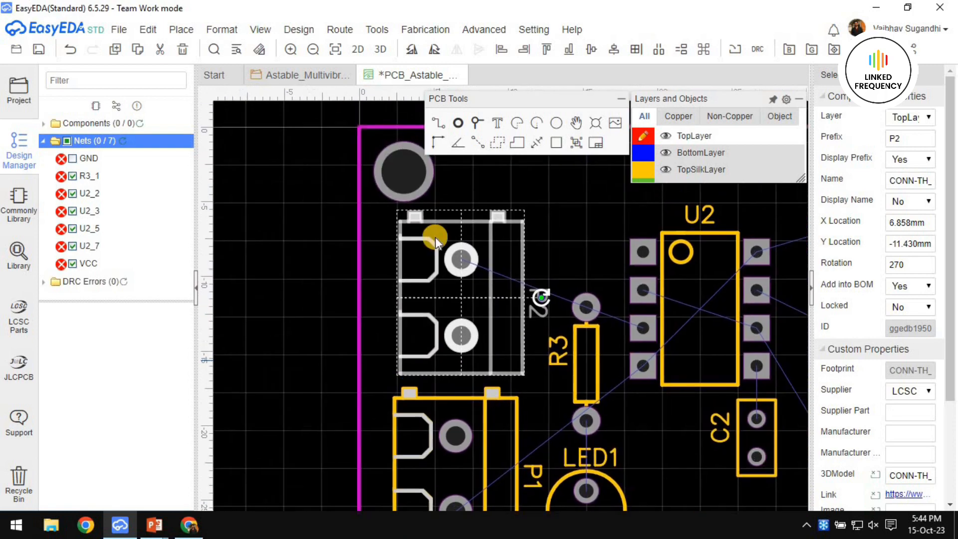
# Line up connectors P2 and P1 in one vertical column with their left edges flush.
pyautogui.scroll(3, 406, 262)
pyautogui.scroll(-1, 416, 310)
pyautogui.scroll(-3, 416, 309)
pyautogui.scroll(3, 397, 293)
pyautogui.click(404, 290)
pyautogui.scroll(-2, 404, 290)
pyautogui.scroll(-2, 349, 329)
pyautogui.moveTo(371, 323); pyautogui.dragTo(375, 318)
pyautogui.moveTo(375, 319); pyautogui.dragTo(398, 315, button='right')
pyautogui.scroll(2, 470, 321)
pyautogui.scroll(-3, 479, 320)
pyautogui.scroll(6, 406, 279)
pyautogui.scroll(-6, 469, 306)
pyautogui.click(617, 379)
# Route a 1 mm BottomLayer track from U2's third left pad through R3's upper pad to P2's upper pad.
pyautogui.scroll(2, 609, 372)
pyautogui.moveTo(507, 334); pyautogui.dragTo(534, 433, button='right')
pyautogui.press('w')
pyautogui.click(509, 247)
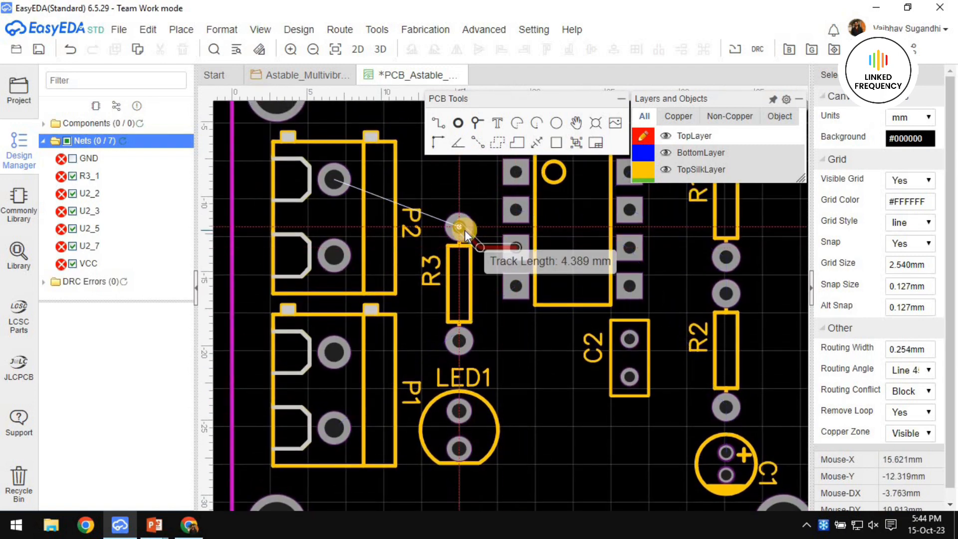
pyautogui.click(646, 152)
pyautogui.click(499, 246)
pyautogui.press('Tab')
pyautogui.write('1')
pyautogui.press('Return')
pyautogui.click(331, 192)
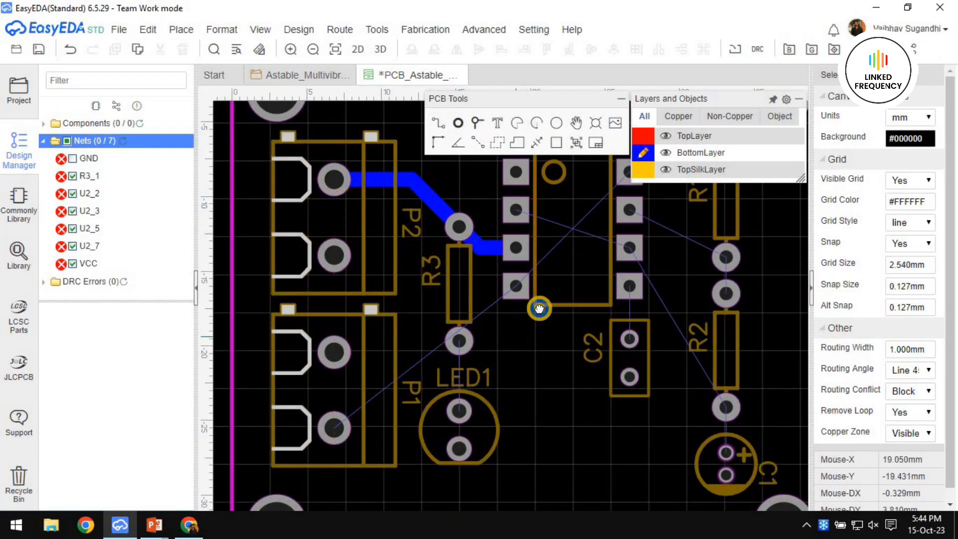
# Route a 1 mm BottomLayer track from R3's lower pad to LED1's upper pad.
pyautogui.moveTo(515, 336); pyautogui.dragTo(541, 308, button='right')
pyautogui.scroll(2, 493, 357)
pyautogui.click(478, 275)
pyautogui.click(475, 404)
# Route a BottomLayer track diagonally beneath U2 from its lowest left pad to its uppermost right pad.
pyautogui.scroll(-4, 475, 403)
pyautogui.moveTo(524, 373); pyautogui.dragTo(422, 415, button='right')
pyautogui.scroll(4, 460, 334)
pyautogui.click(405, 394)
pyautogui.click(509, 353)
pyautogui.moveTo(547, 188); pyautogui.dragTo(511, 304, button='right')
pyautogui.click(510, 304)
pyautogui.click(578, 301)
# Route a BottomLayer track from P1's lower pad around beneath LED1 and up to U2's lowest left pad.
pyautogui.scroll(-4, 529, 339)
pyautogui.moveTo(501, 402); pyautogui.dragTo(593, 246, button='right')
pyautogui.click(428, 355)
pyautogui.scroll(2, 470, 398)
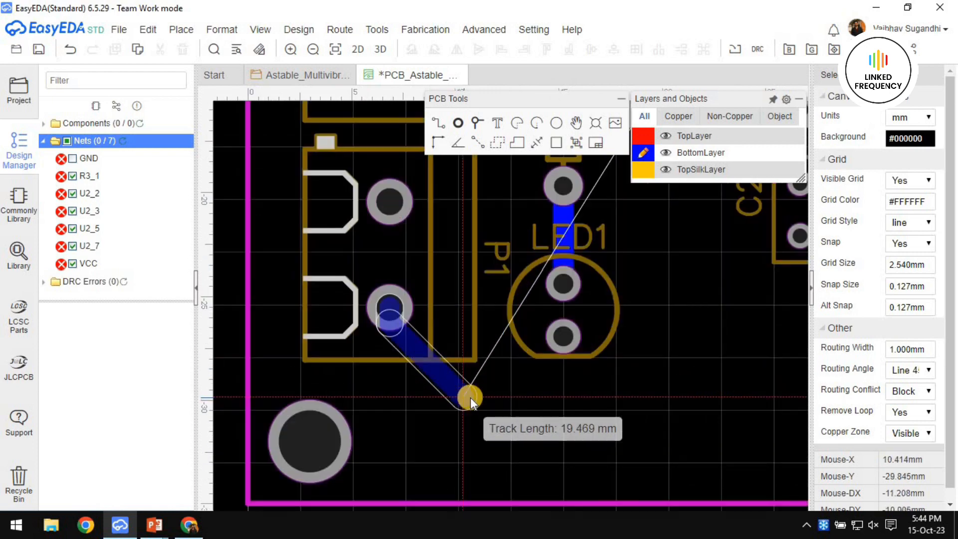
pyautogui.moveTo(631, 406); pyautogui.dragTo(497, 458, button='right')
pyautogui.click(497, 458)
pyautogui.click(498, 179)
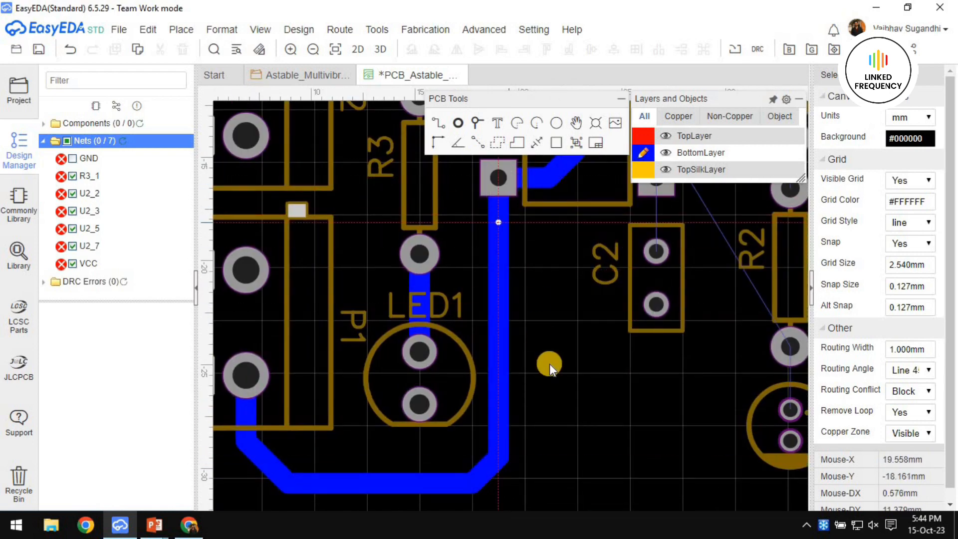
# Reshape the VCC track running beneath P1 and LED1 by moving its lower segments closer to the board's bottom edge.
pyautogui.moveTo(567, 437); pyautogui.dragTo(661, 286, button='right')
pyautogui.scroll(3, 372, 324)
pyautogui.moveTo(351, 277); pyautogui.dragTo(332, 296)
pyautogui.moveTo(746, 291); pyautogui.dragTo(753, 295)
pyautogui.scroll(-5, 743, 327)
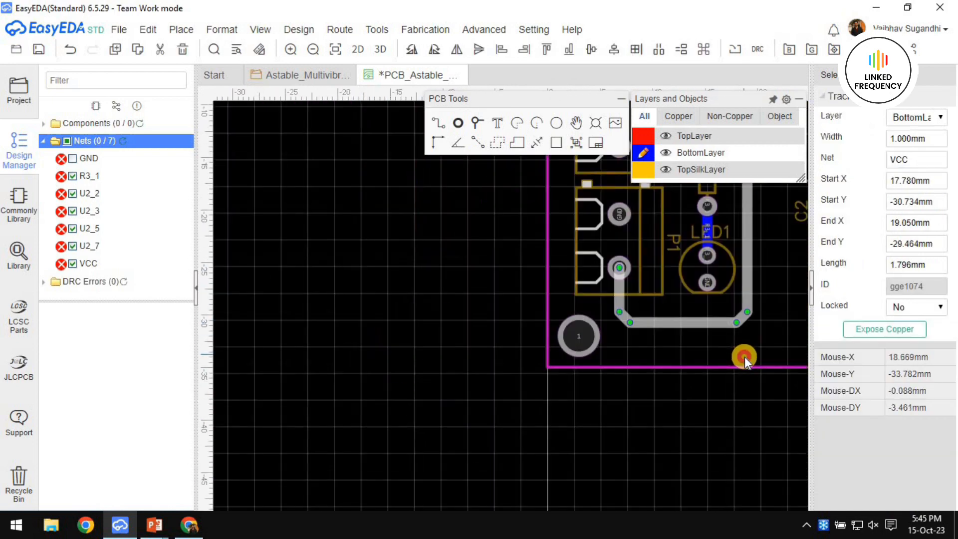
# Route a BottomLayer track from U2's uppermost right pad to R1's upper pad.
pyautogui.click(744, 355)
pyautogui.moveTo(749, 349); pyautogui.dragTo(544, 392, button='right')
pyautogui.moveTo(553, 235); pyautogui.dragTo(489, 278, button='right')
pyautogui.scroll(4, 528, 265)
pyautogui.click(519, 232)
pyautogui.moveTo(610, 202); pyautogui.dragTo(527, 331, button='right')
pyautogui.click(615, 306)
# Route a BottomLayer track from U2's second right pad to R1's lower pad.
pyautogui.moveTo(556, 389); pyautogui.dragTo(544, 230, button='right')
pyautogui.click(424, 270)
pyautogui.click(603, 356)
# Route a BottomLayer track from U2's third right pad to R2's lower pad and join R1's lower pad to R2's upper pad.
pyautogui.moveTo(533, 375); pyautogui.dragTo(551, 187, button='right')
pyautogui.click(432, 242)
pyautogui.click(547, 294)
pyautogui.moveTo(569, 439); pyautogui.dragTo(537, 306, button='right')
pyautogui.click(579, 403)
pyautogui.moveTo(624, 404); pyautogui.dragTo(611, 497, button='right')
pyautogui.click(556, 249)
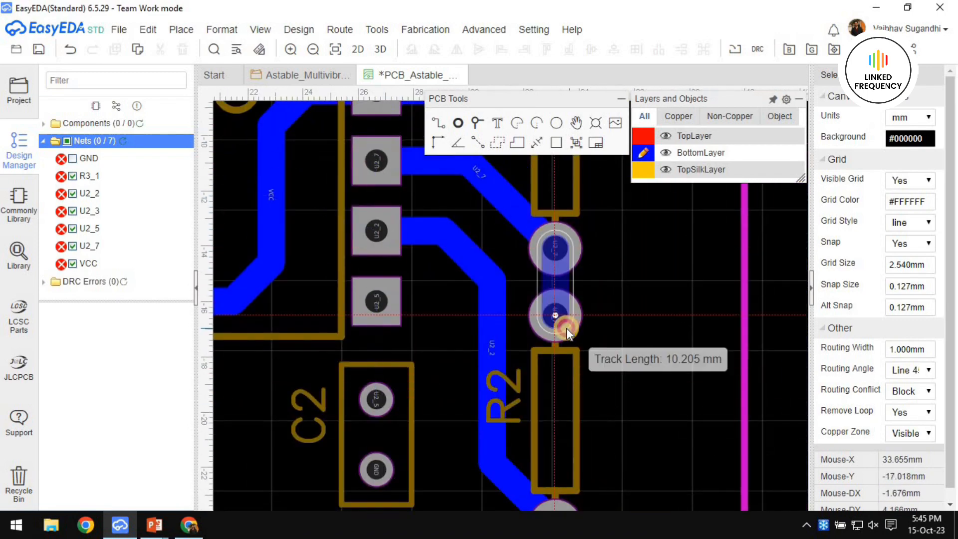
pyautogui.click(567, 326)
# Route BottomLayer tracks from R2's lower pad to C1's positive pad and from U2's lowest right pad to C2's upper pad.
pyautogui.moveTo(596, 462); pyautogui.dragTo(587, 165, button='right')
pyautogui.scroll(-3, 546, 300)
pyautogui.scroll(3, 547, 302)
pyautogui.click(547, 220)
pyautogui.click(547, 303)
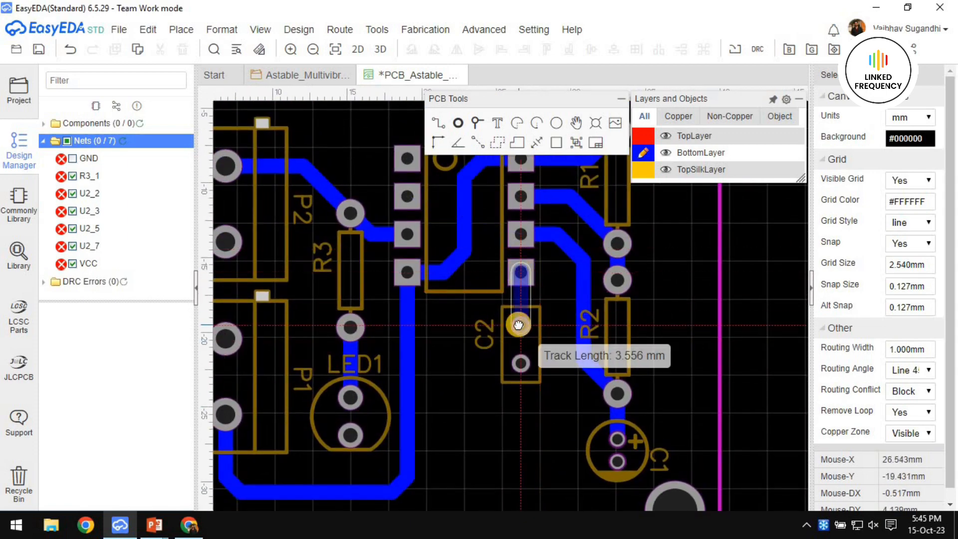
pyautogui.scroll(-3, 519, 325)
pyautogui.scroll(2, 484, 326)
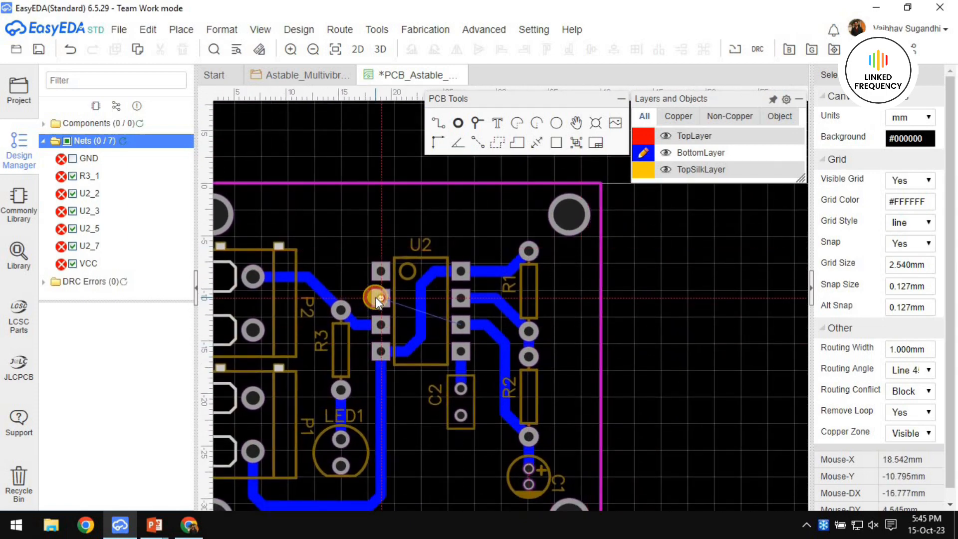
# Route a BottomLayer track from U2's second left pad over U2 and down outside R1 and R2 to R2's lower pad.
pyautogui.click(376, 298)
pyautogui.scroll(3, 357, 295)
pyautogui.click(329, 278)
pyautogui.moveTo(346, 125); pyautogui.dragTo(322, 283, button='right')
pyautogui.click(338, 238)
pyautogui.moveTo(631, 244); pyautogui.dragTo(396, 220, button='right')
pyautogui.click(641, 320)
pyautogui.moveTo(634, 441); pyautogui.dragTo(513, 180, button='right')
pyautogui.moveTo(501, 371); pyautogui.dragTo(551, 194, button='right')
pyautogui.click(541, 384)
pyautogui.click(477, 384)
# Reshape the two U2_2 tracks beside R2's lower pad by moving their diagonal segments outward and down.
pyautogui.scroll(1, 561, 373)
pyautogui.moveTo(545, 364); pyautogui.dragTo(546, 344)
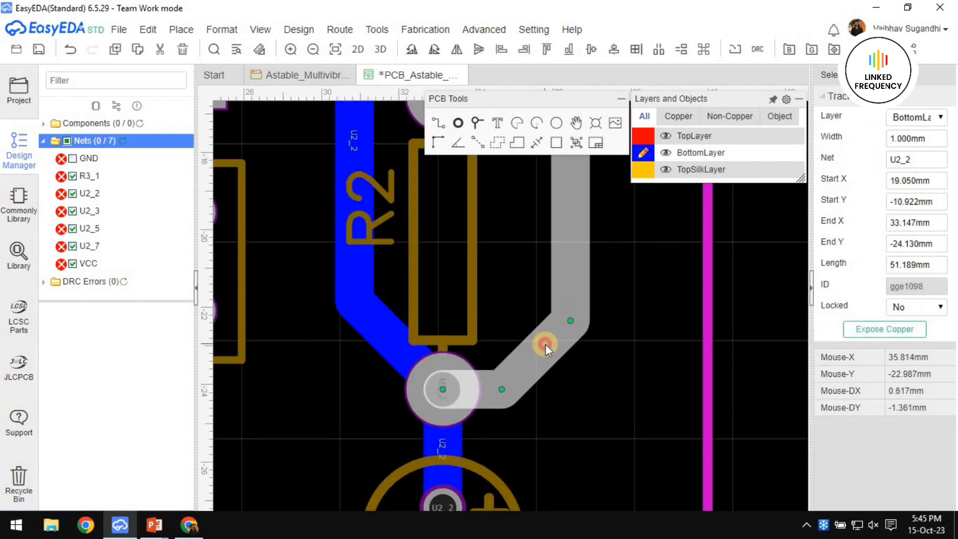
pyautogui.moveTo(389, 335); pyautogui.dragTo(363, 358)
pyautogui.click(568, 367)
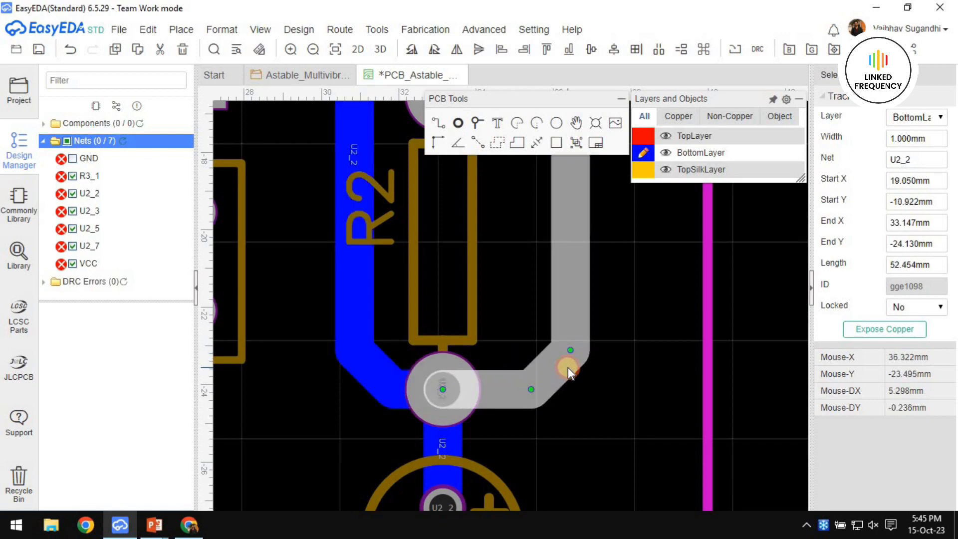
pyautogui.moveTo(566, 372); pyautogui.dragTo(537, 344, button='right')
# Assign the GND net to all four mounting-hole pads together.
pyautogui.scroll(-5, 538, 343)
pyautogui.moveTo(550, 185); pyautogui.dragTo(542, 287, button='right')
pyautogui.moveTo(408, 245); pyautogui.dragTo(601, 160, button='right')
pyautogui.click(322, 205)
pyautogui.keyDown('ctrl'); pyautogui.click(679, 206); pyautogui.keyUp('ctrl')
pyautogui.moveTo(676, 391); pyautogui.dragTo(640, 237, button='right')
pyautogui.keyDown('ctrl'); pyautogui.click(645, 354); pyautogui.keyUp('ctrl')
pyautogui.keyDown('ctrl'); pyautogui.click(281, 354); pyautogui.keyUp('ctrl')
pyautogui.click(900, 176)
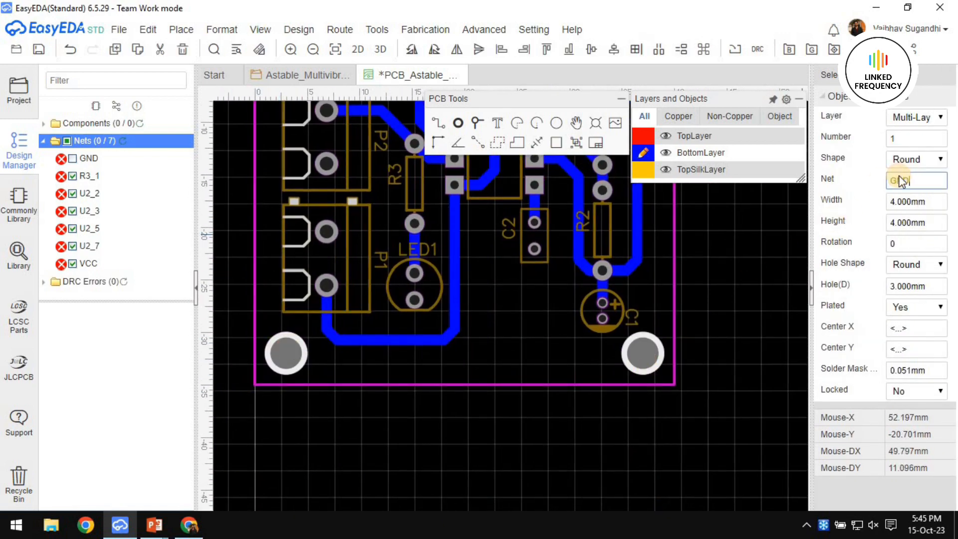
pyautogui.click(533, 342)
# Save the PCB, then refresh the net list with the GND net's ratlines shown.
pyautogui.scroll(-3, 593, 316)
pyautogui.moveTo(593, 315); pyautogui.dragTo(519, 397, button='right')
pyautogui.moveTo(599, 362); pyautogui.dragTo(588, 335, button='right')
pyautogui.hotkey('ctrl', 's')
pyautogui.click(123, 141)
pyautogui.click(72, 159)
# Draw a BottomLayer copper area for the GND net with its outline just outside the whole board edge.
pyautogui.click(623, 160)
pyautogui.press('e')
pyautogui.click(509, 196)
pyautogui.scroll(3, 372, 194)
pyautogui.scroll(6, 400, 329)
pyautogui.moveTo(378, 244); pyautogui.dragTo(339, 444, button='right')
pyautogui.click(389, 326)
pyautogui.click(478, 285)
pyautogui.scroll(-7, 478, 286)
pyautogui.moveTo(615, 284); pyautogui.dragTo(382, 347, button='right')
pyautogui.scroll(4, 568, 359)
pyautogui.scroll(3, 516, 382)
pyautogui.click(446, 386)
pyautogui.scroll(-6, 458, 398)
pyautogui.moveTo(494, 434); pyautogui.dragTo(496, 175, button='right')
pyautogui.scroll(6, 482, 343)
pyautogui.click(522, 350)
pyautogui.scroll(-4, 520, 386)
pyautogui.moveTo(531, 403); pyautogui.dragTo(764, 389, button='right')
pyautogui.moveTo(352, 370); pyautogui.dragTo(648, 359, button='right')
pyautogui.scroll(5, 452, 357)
pyautogui.click(309, 227)
pyautogui.rightClick(310, 230)
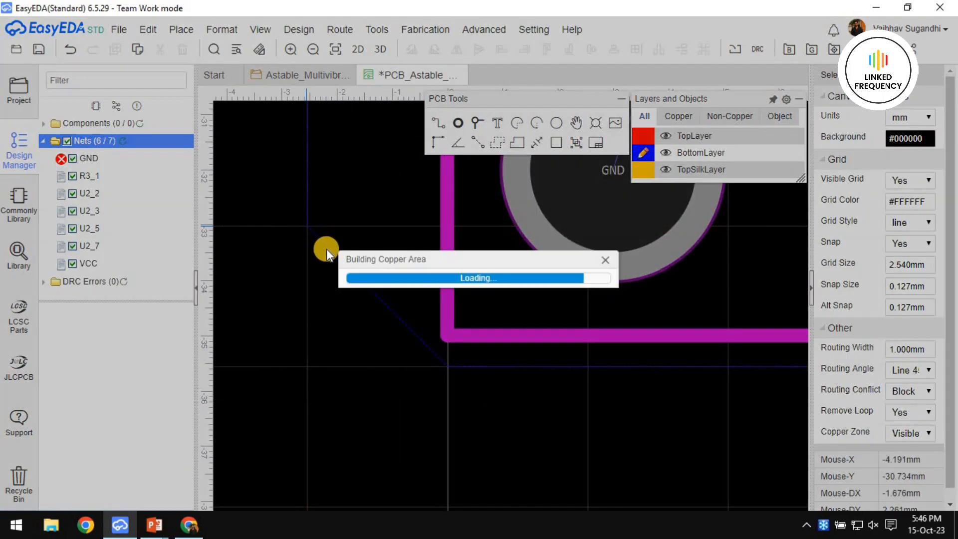
# Set the GND copper area's clearance to 0.6 mm.
pyautogui.click(328, 253)
pyautogui.scroll(-5, 365, 296)
pyautogui.doubleClick(921, 182)
pyautogui.write('0.6')
pyautogui.press('Return')
pyautogui.scroll(-5, 551, 342)
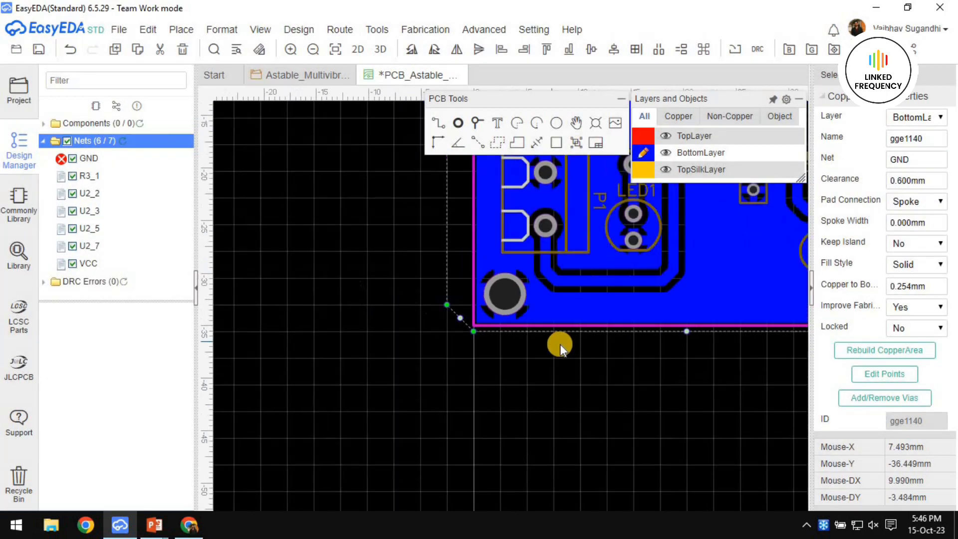
pyautogui.click(327, 315)
# Examine the poured BottomLayer copper around U2, P2 and the mounting holes for GND pads that remain unconnected.
pyautogui.scroll(6, 667, 289)
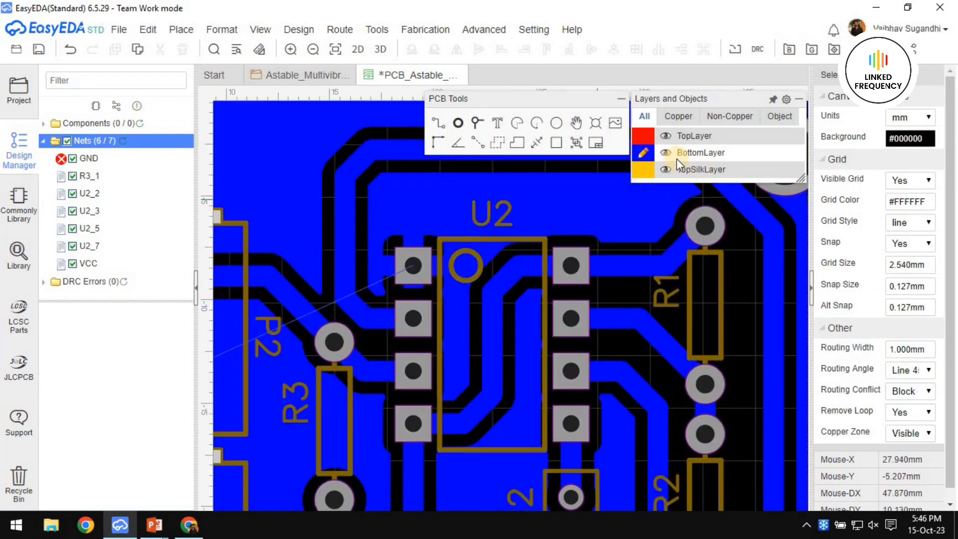
pyautogui.scroll(-3, 583, 317)
pyautogui.moveTo(594, 261); pyautogui.dragTo(610, 253, button='right')
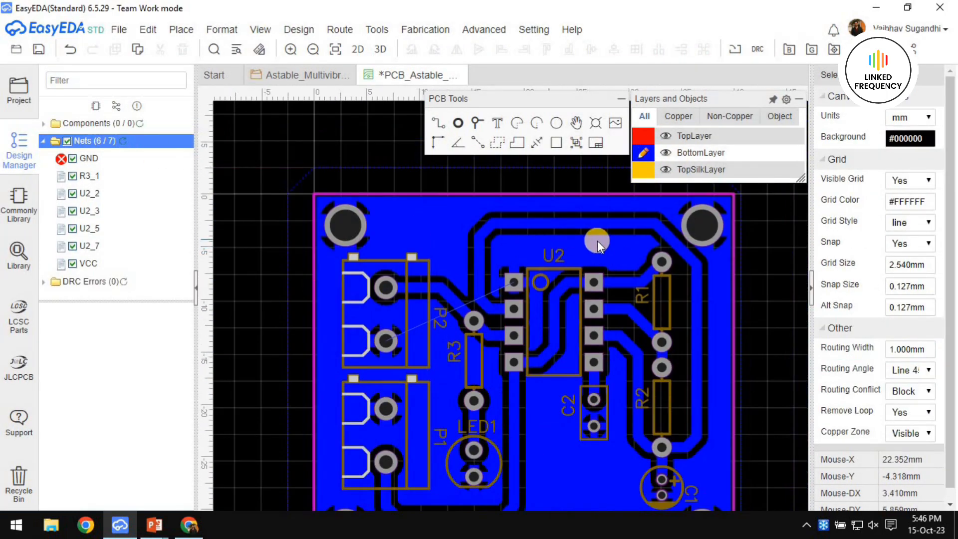
pyautogui.scroll(-4, 452, 365)
pyautogui.moveTo(449, 382); pyautogui.dragTo(447, 341, button='right')
pyautogui.scroll(4, 538, 253)
pyautogui.moveTo(536, 255); pyautogui.dragTo(569, 264, button='right')
pyautogui.scroll(-2, 475, 279)
pyautogui.scroll(2, 570, 264)
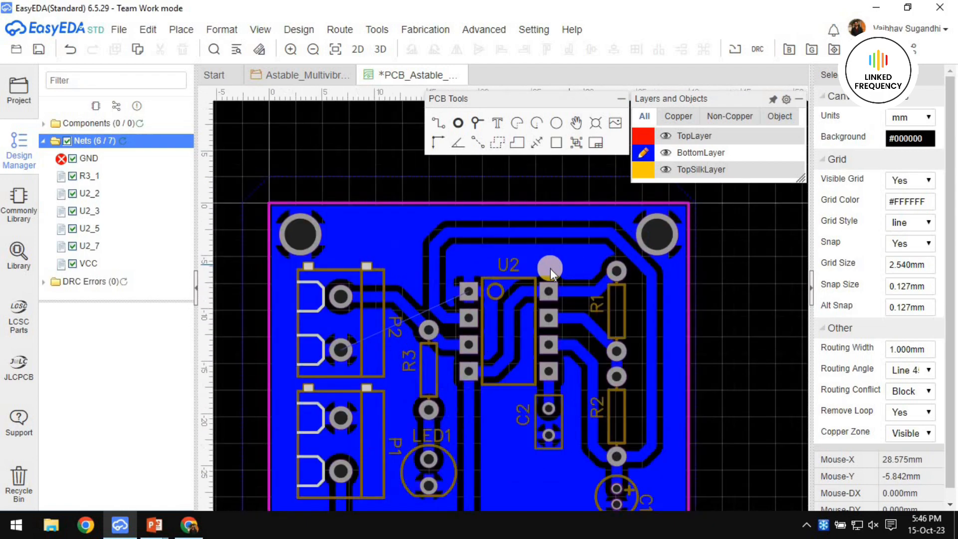
pyautogui.scroll(2, 606, 287)
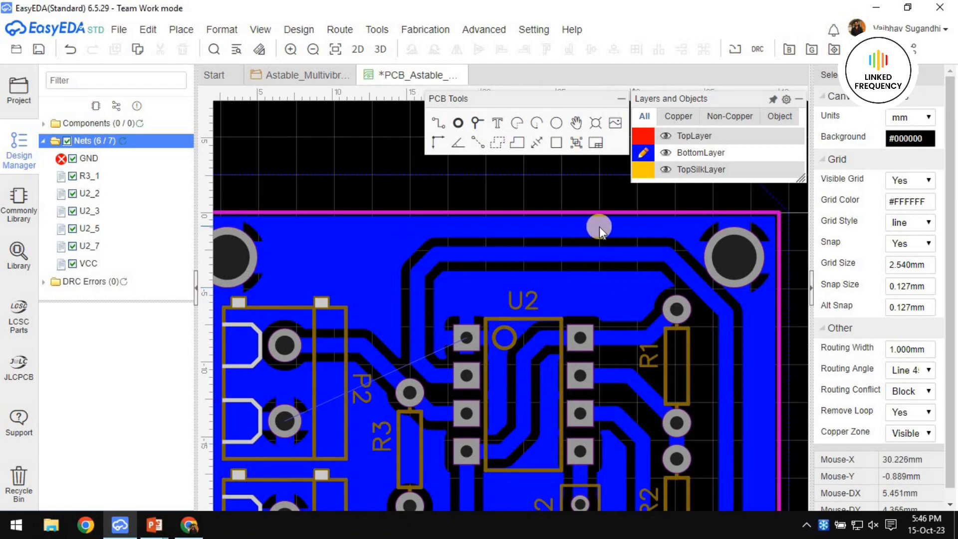
# Save the PCB with its GND copper area.
pyautogui.moveTo(456, 286); pyautogui.dragTo(497, 293, button='right')
pyautogui.hotkey('ctrl', 's')
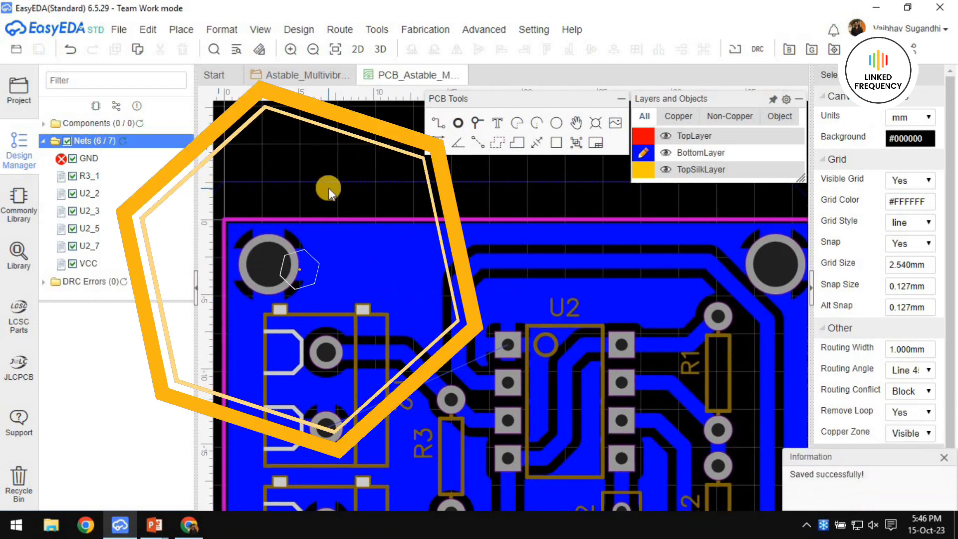
pyautogui.scroll(-3, 521, 289)
pyautogui.moveTo(729, 396); pyautogui.dragTo(671, 353, button='right')
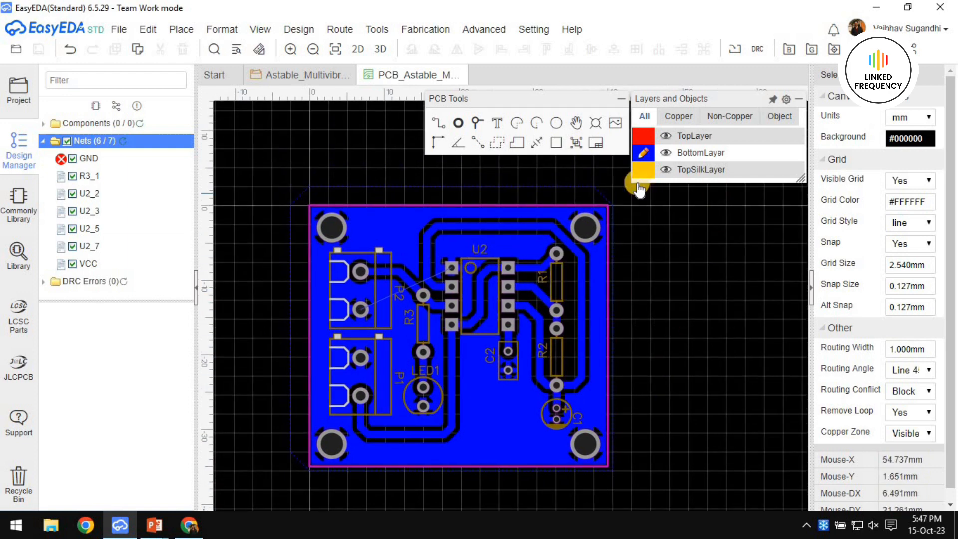
# Examine the GND ratline between P2's lower pad and U2's uppermost left pad and the U2_3 and U2_2 tracks around it.
pyautogui.click(644, 169)
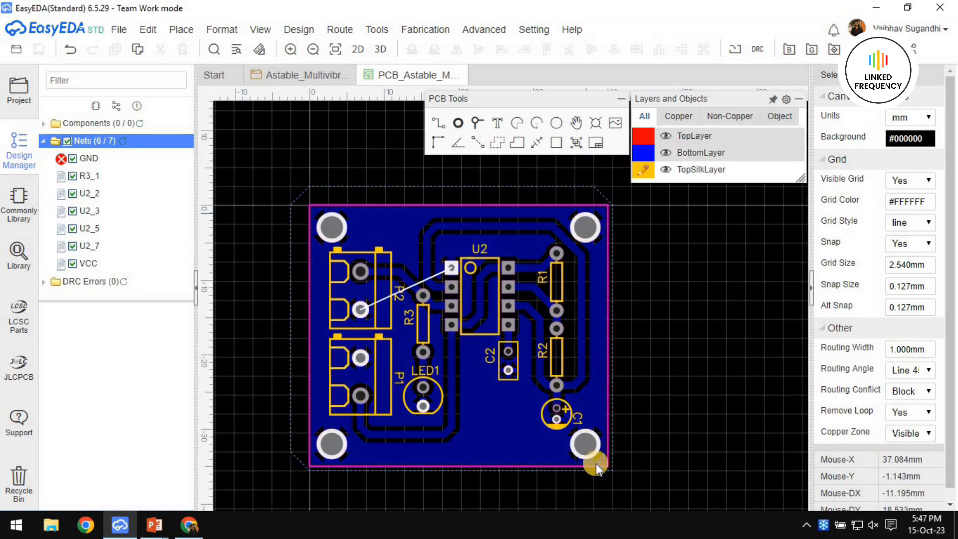
pyautogui.click(641, 154)
pyautogui.scroll(2, 398, 291)
pyautogui.scroll(-2, 397, 322)
pyautogui.scroll(1, 561, 312)
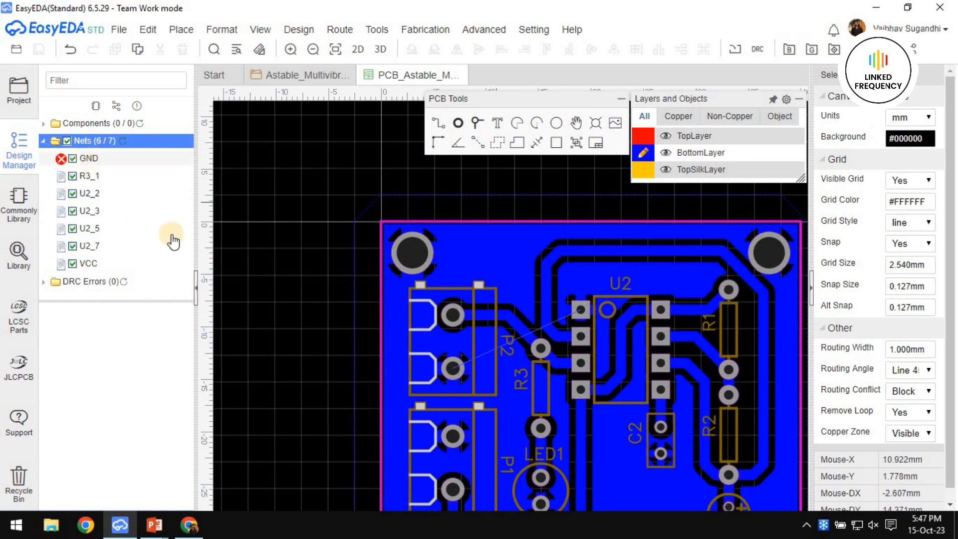
pyautogui.scroll(2, 569, 357)
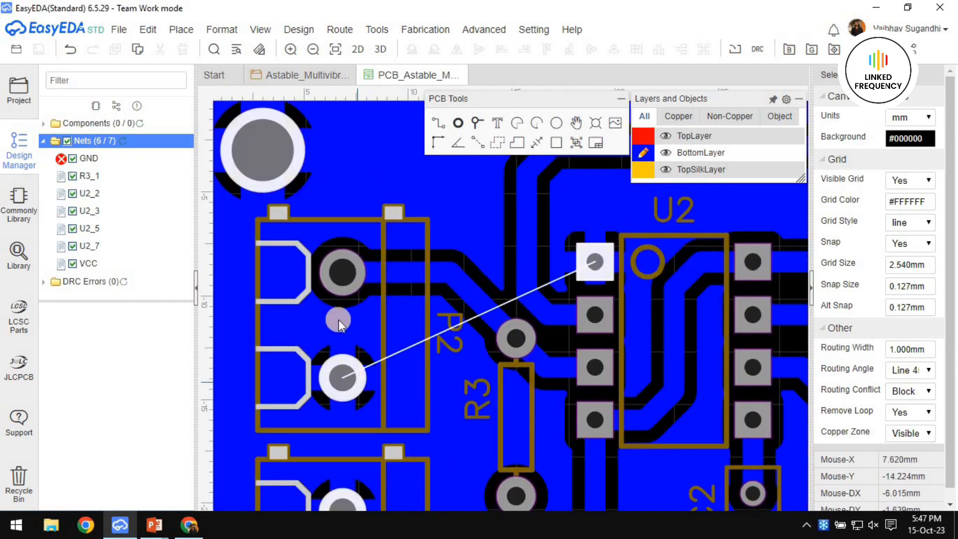
pyautogui.click(550, 349)
pyautogui.scroll(-2, 550, 349)
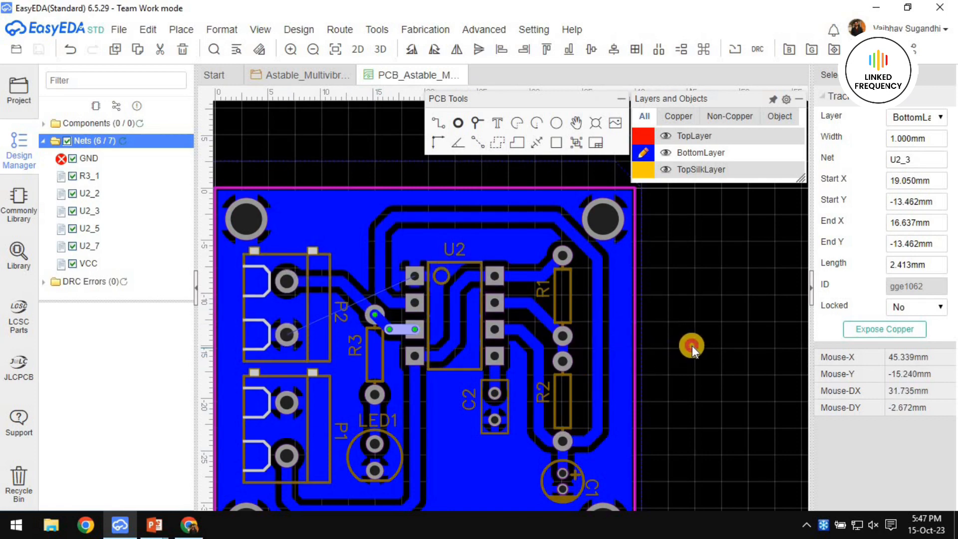
pyautogui.click(692, 346)
pyautogui.scroll(3, 333, 350)
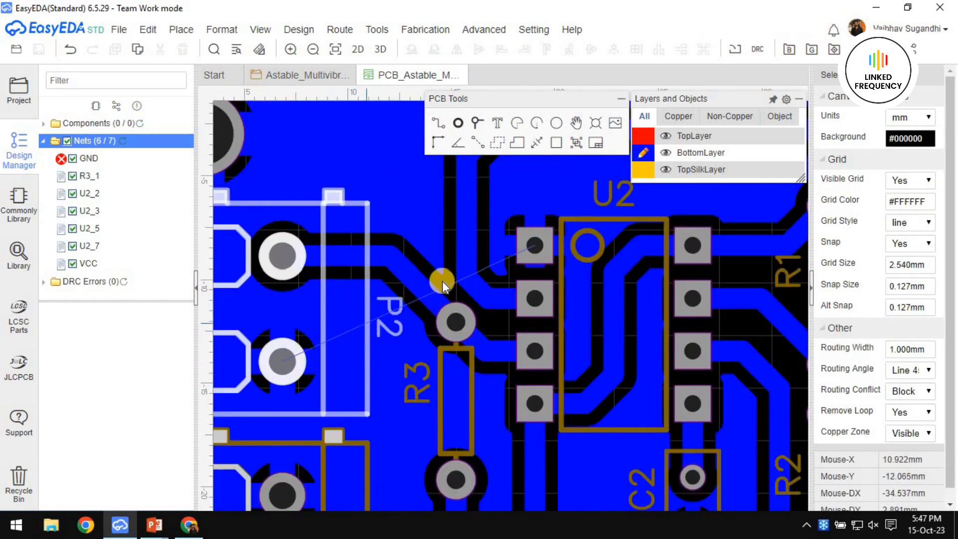
pyautogui.scroll(-4, 504, 252)
pyautogui.scroll(3, 501, 241)
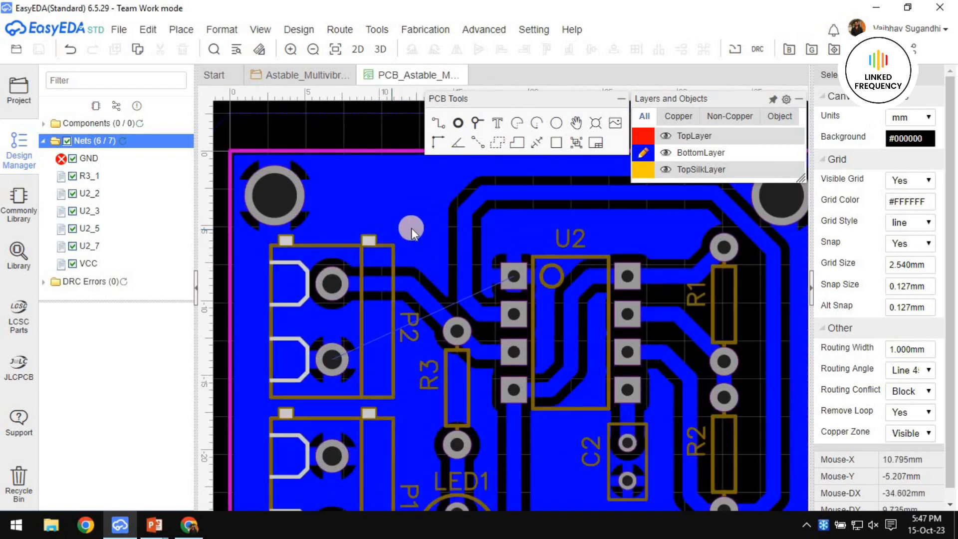
pyautogui.scroll(2, 502, 189)
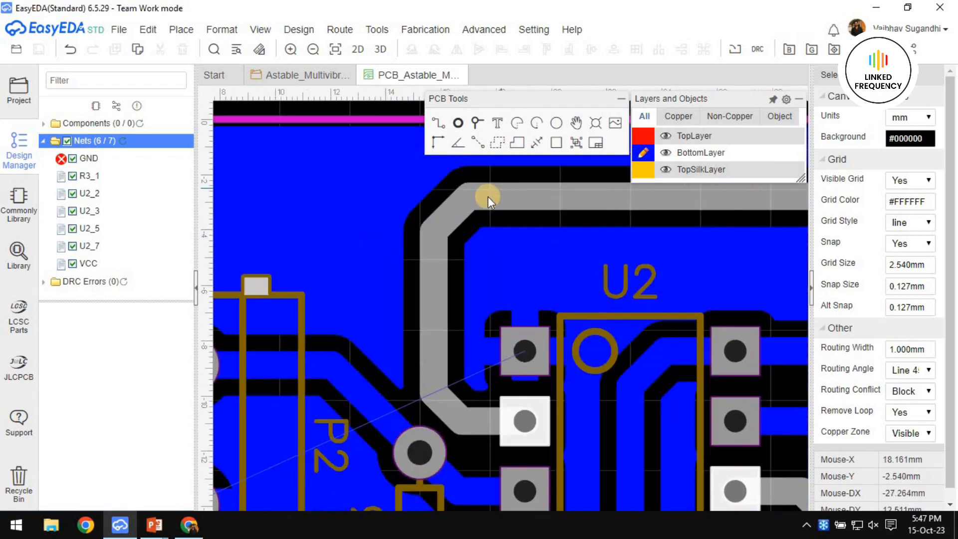
pyautogui.click(471, 421)
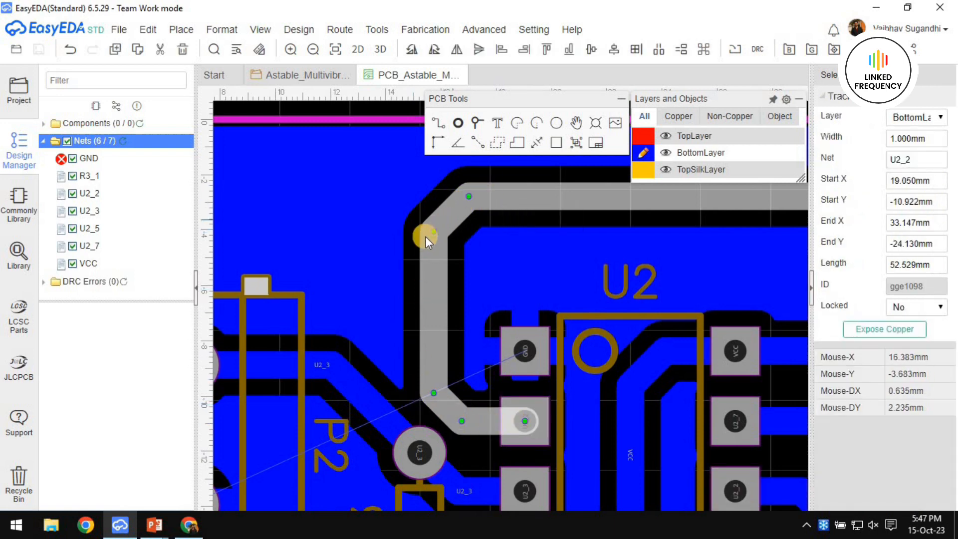
pyautogui.scroll(-3, 426, 233)
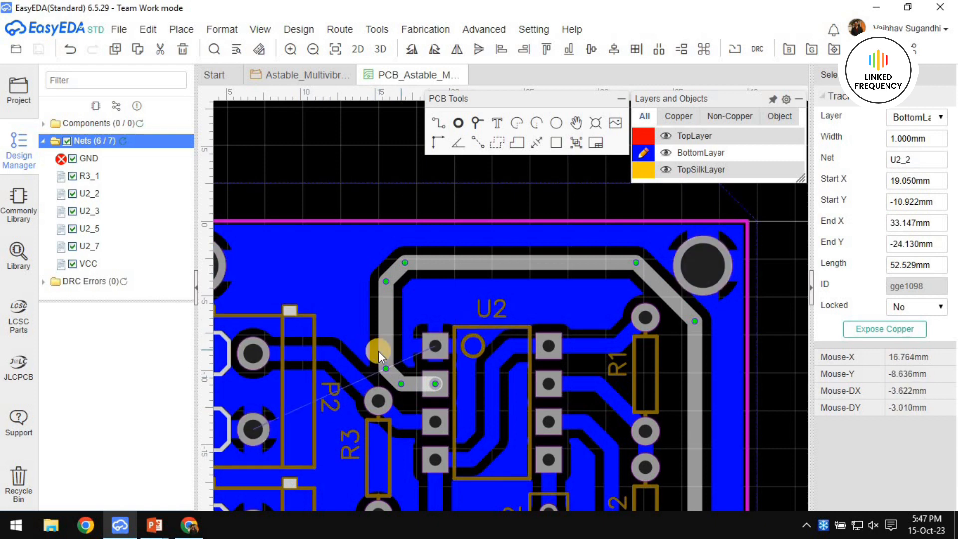
pyautogui.moveTo(430, 304); pyautogui.dragTo(506, 250, button='right')
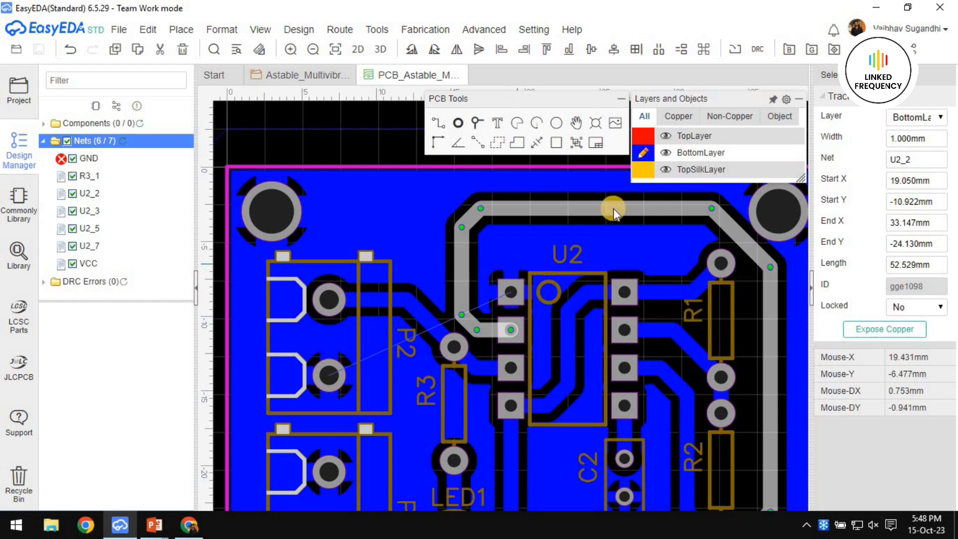
# Make TopLayer the active layer and inspect the space around U2's GND pad for a jumper connection.
pyautogui.click(644, 135)
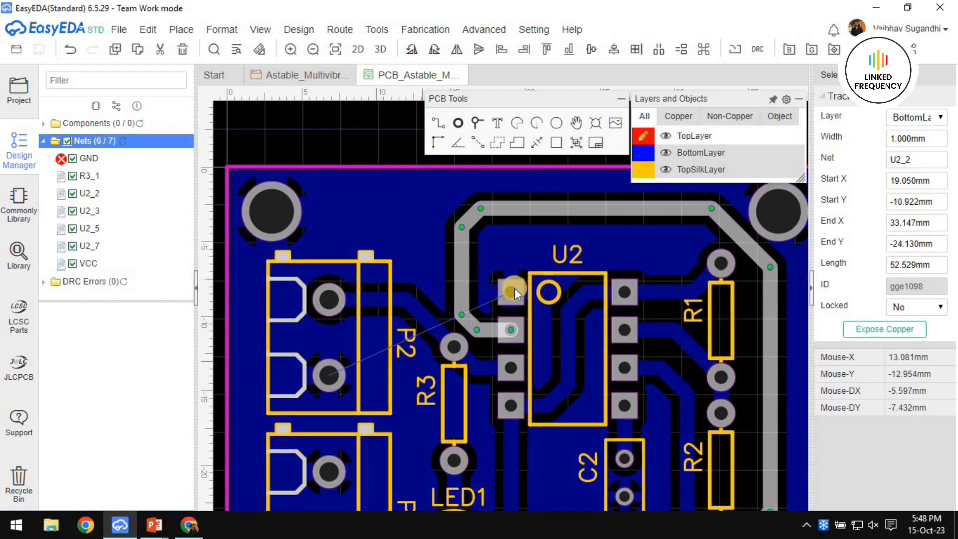
pyautogui.scroll(-2, 662, 331)
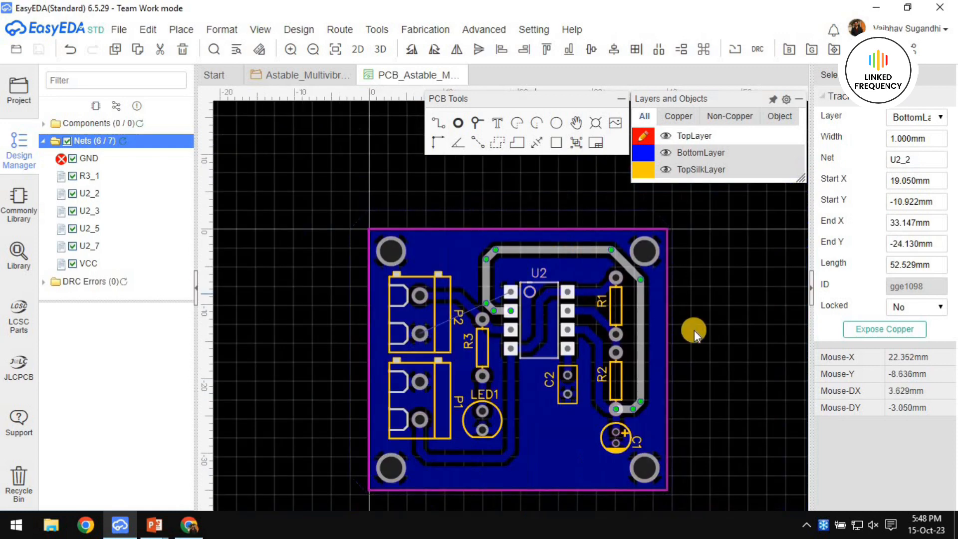
pyautogui.click(729, 334)
pyautogui.moveTo(668, 316); pyautogui.dragTo(664, 316, button='right')
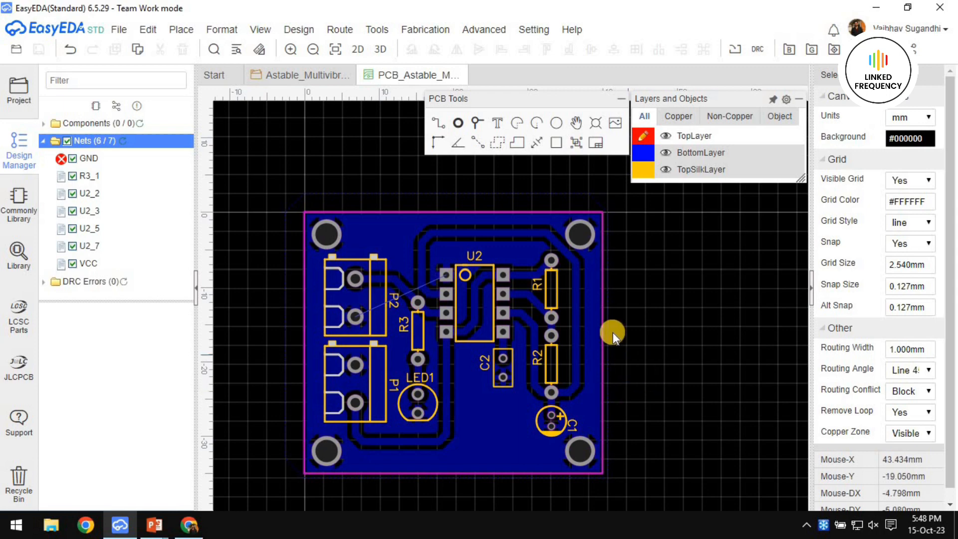
pyautogui.scroll(5, 423, 264)
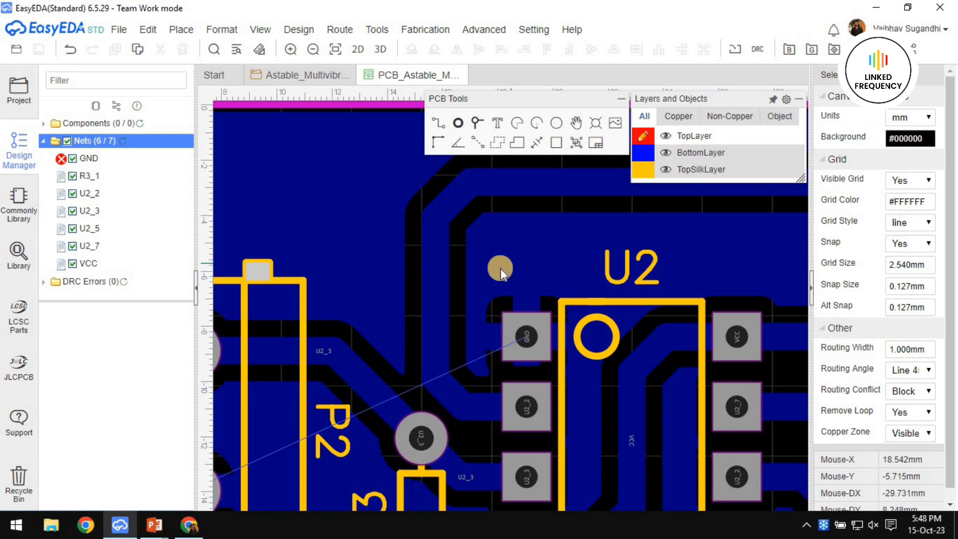
pyautogui.scroll(-2, 502, 268)
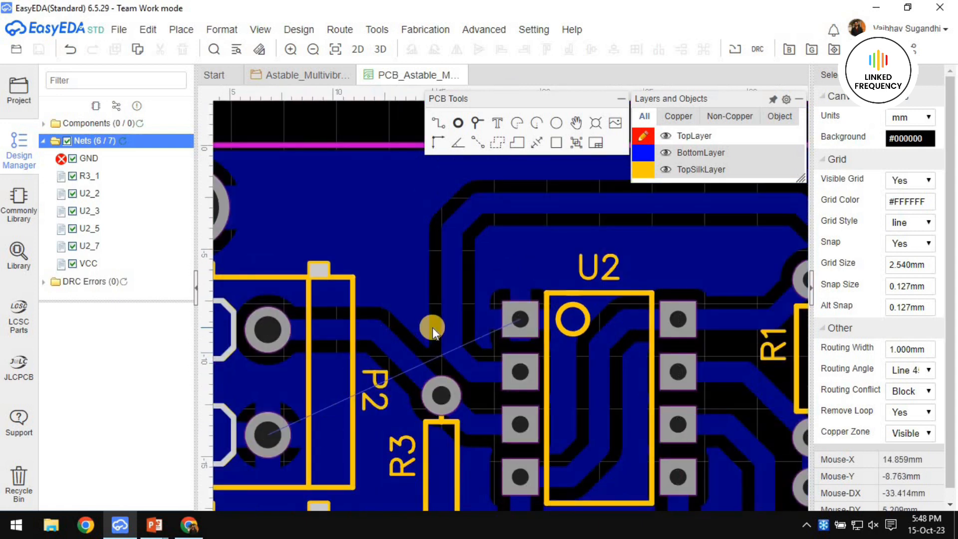
pyautogui.moveTo(650, 132)
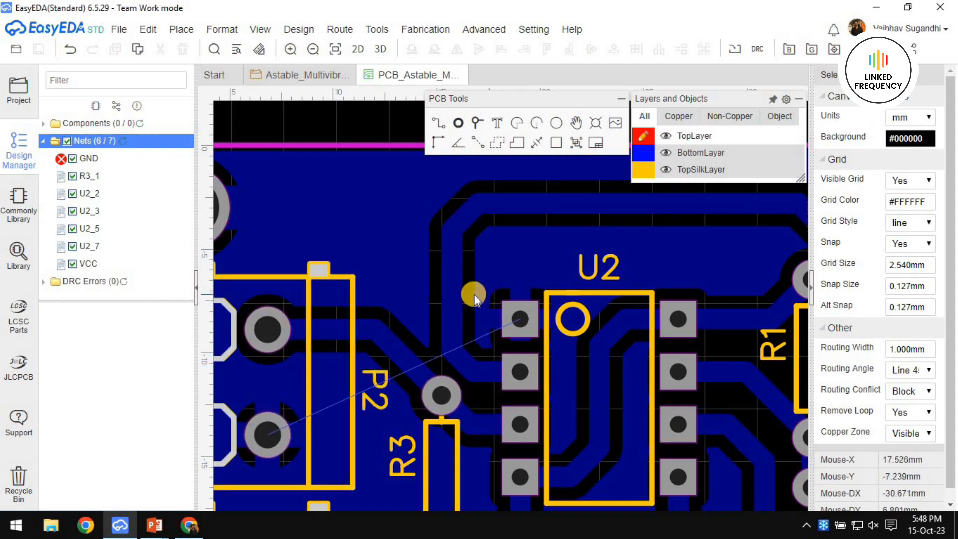
pyautogui.scroll(-3, 475, 295)
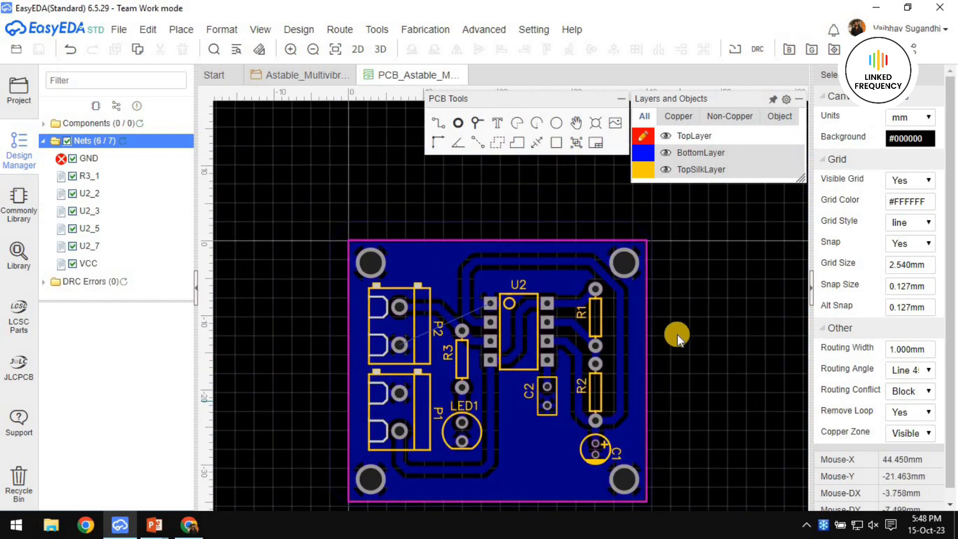
pyautogui.scroll(3, 495, 285)
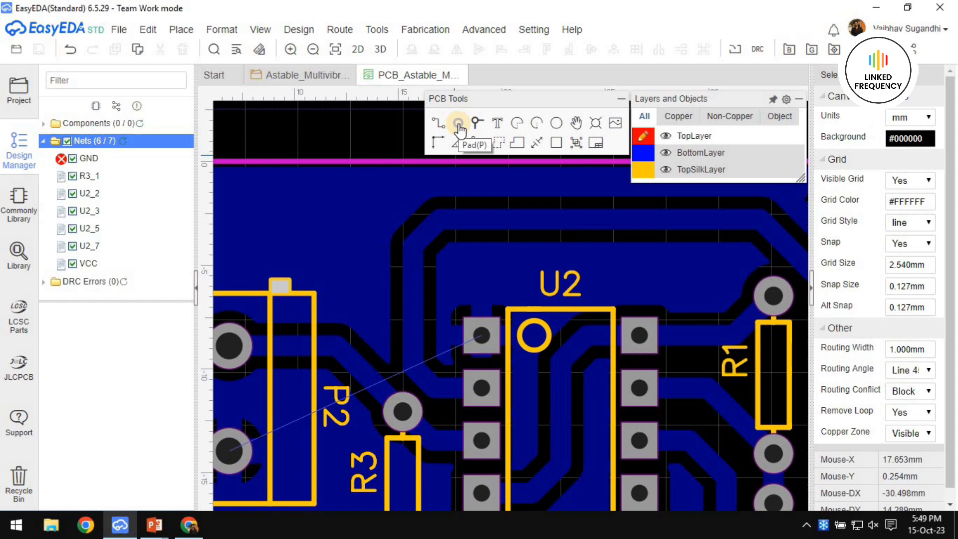
# Place a new GND pad outside the board, above its upper edge near P2.
pyautogui.click(458, 125)
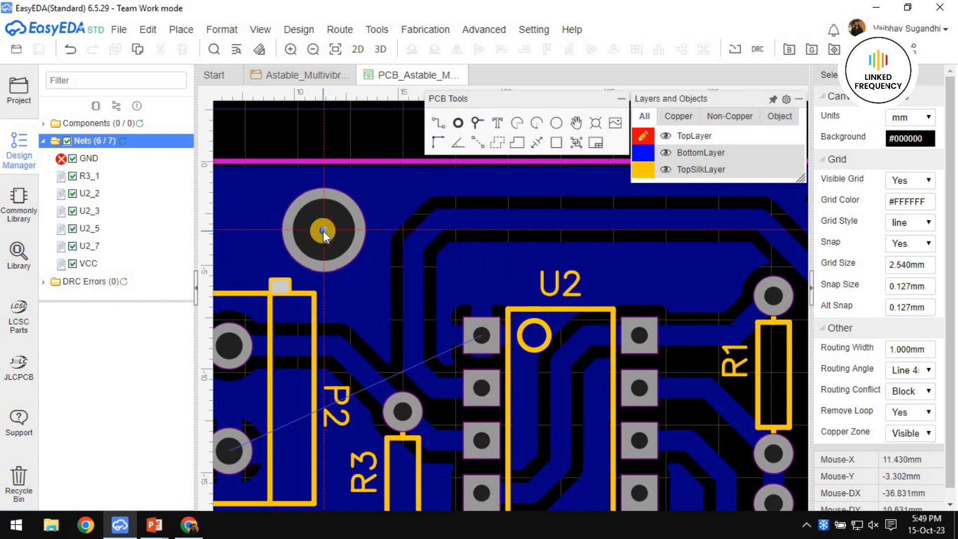
pyautogui.scroll(-2, 323, 231)
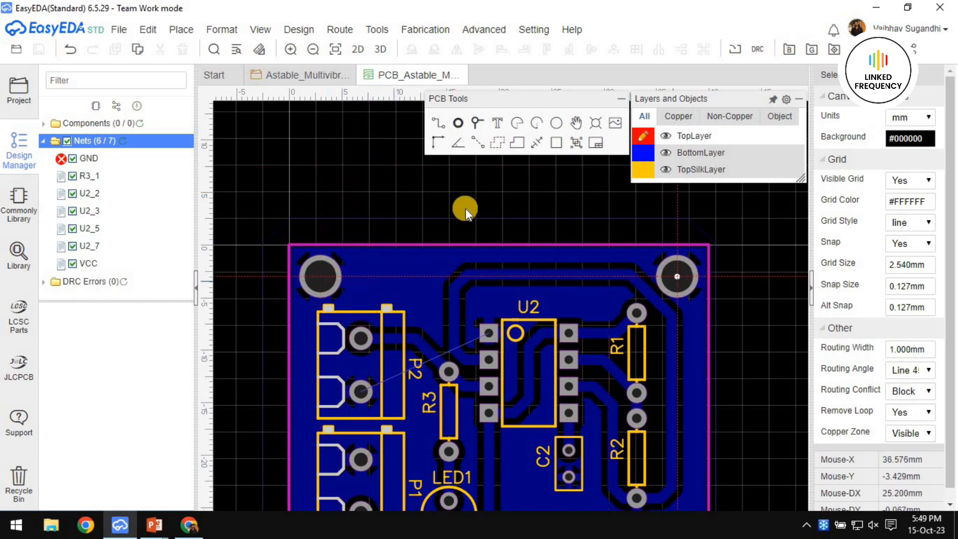
pyautogui.click(388, 178)
pyautogui.scroll(4, 408, 185)
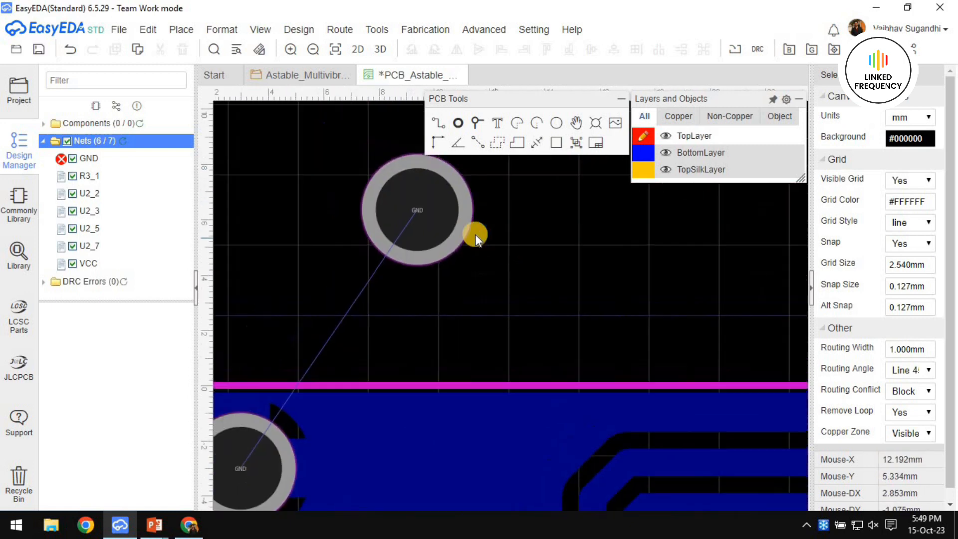
# Set the new GND pad's width and height to 1.5 mm and its hole diameter to 1 mm.
pyautogui.click(456, 230)
pyautogui.click(903, 200)
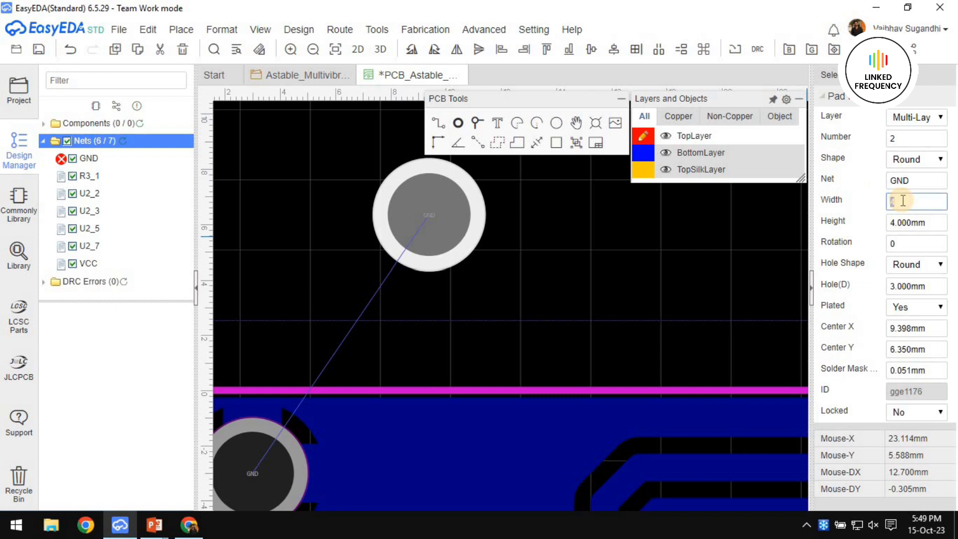
pyautogui.press('Return')
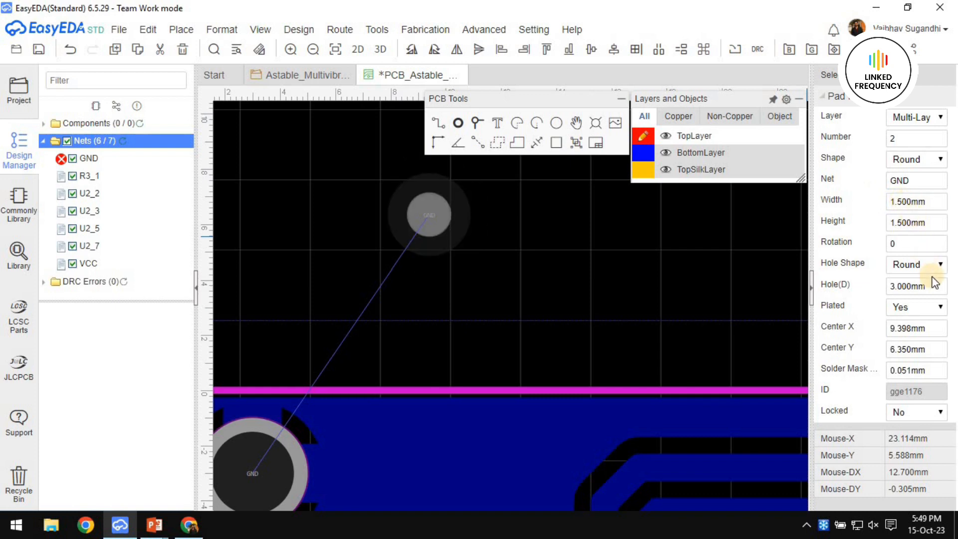
pyautogui.click(903, 287)
pyautogui.write('1')
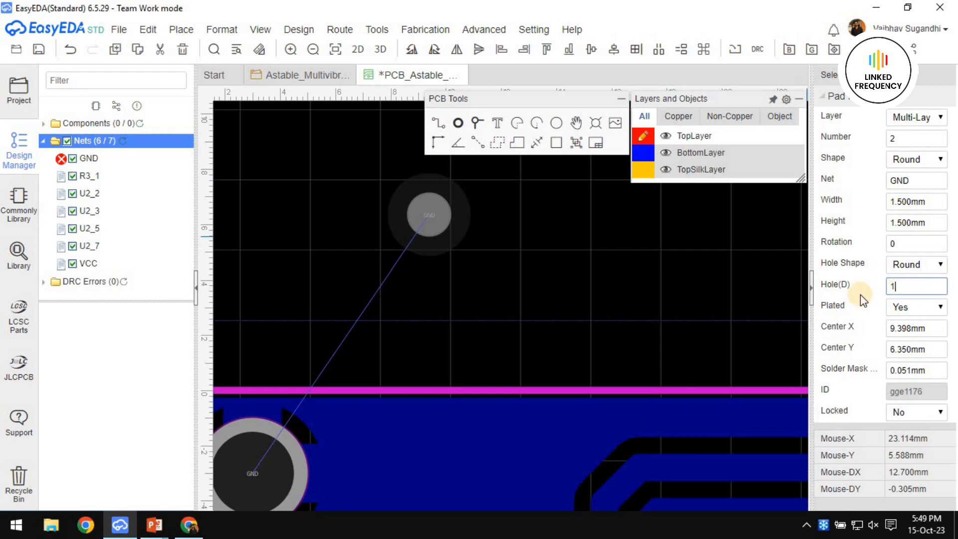
pyautogui.press('Return')
# Move the resized GND pad onto the board, between P2 and the U2_2 track above P2's outline.
pyautogui.scroll(-1, 460, 267)
pyautogui.moveTo(483, 273); pyautogui.dragTo(385, 210, button='right')
pyautogui.moveTo(340, 166); pyautogui.dragTo(432, 411)
pyautogui.scroll(3, 433, 411)
pyautogui.moveTo(433, 411); pyautogui.dragTo(421, 303, button='right')
pyautogui.moveTo(418, 292); pyautogui.dragTo(383, 306)
# Place a second GND pad directly above U2's GND pad, level with the first jumper pad.
pyautogui.click(458, 125)
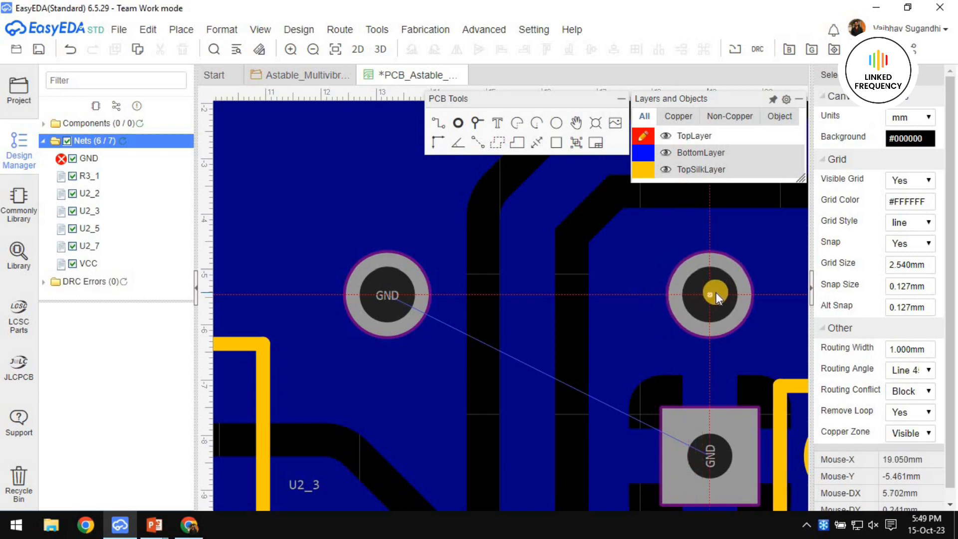
pyautogui.click(708, 291)
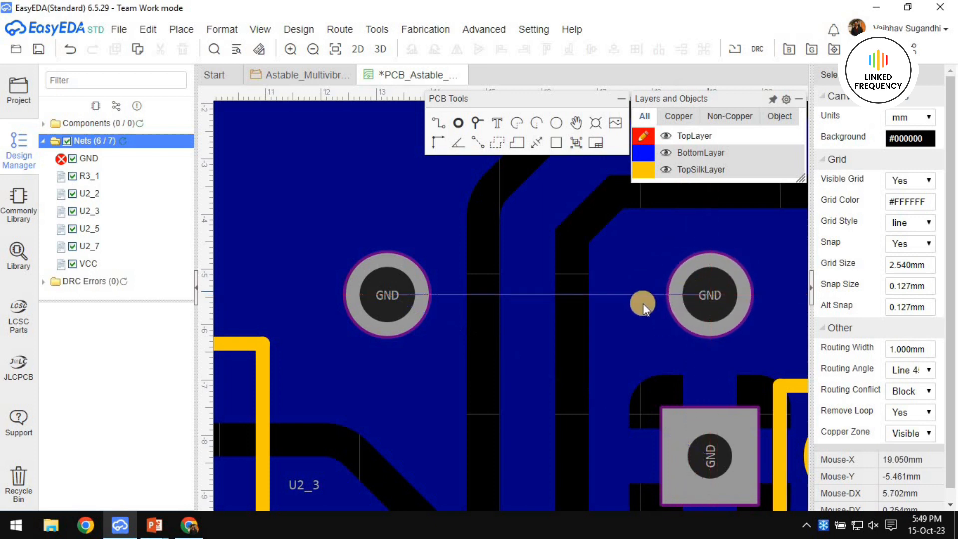
pyautogui.scroll(-3, 646, 301)
pyautogui.moveTo(608, 318); pyautogui.dragTo(417, 329, button='right')
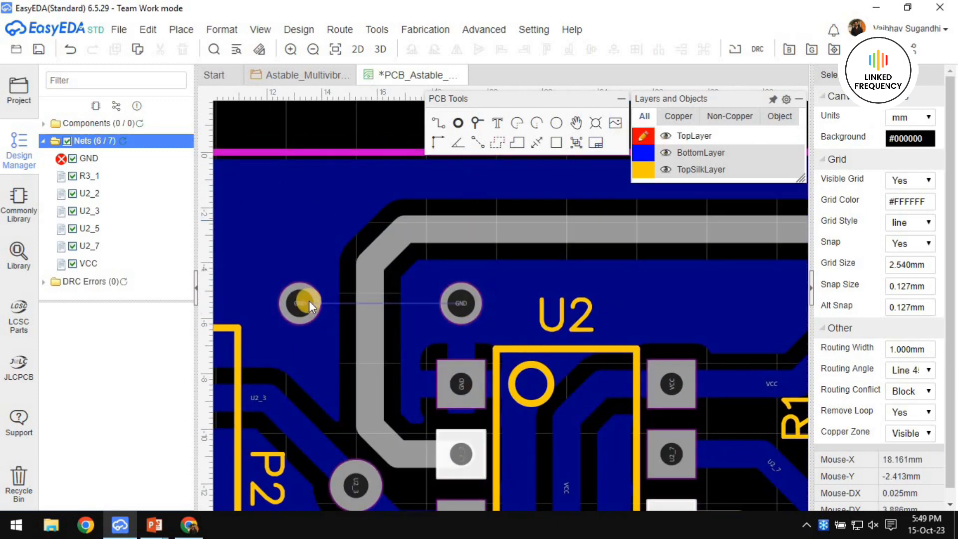
pyautogui.scroll(-2, 345, 291)
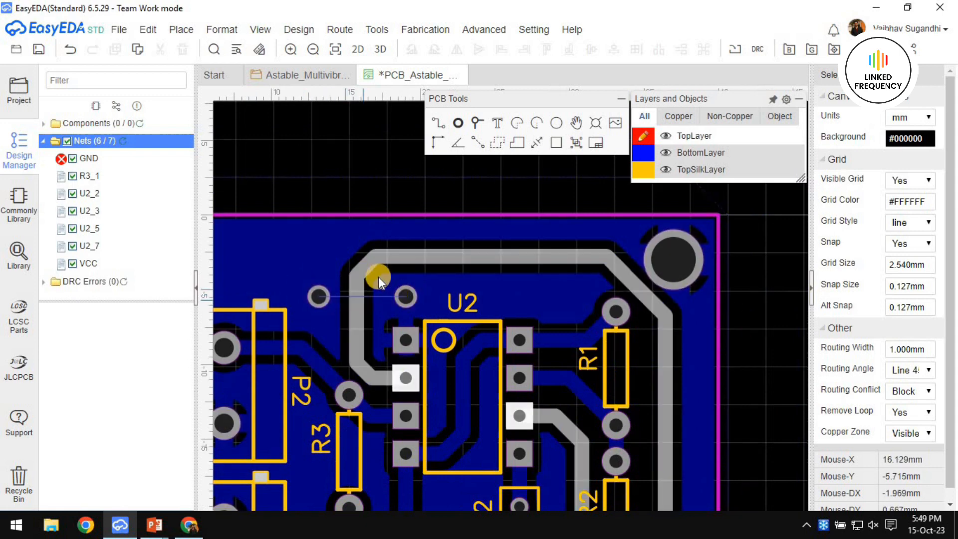
pyautogui.moveTo(384, 172); pyautogui.dragTo(462, 218, button='right')
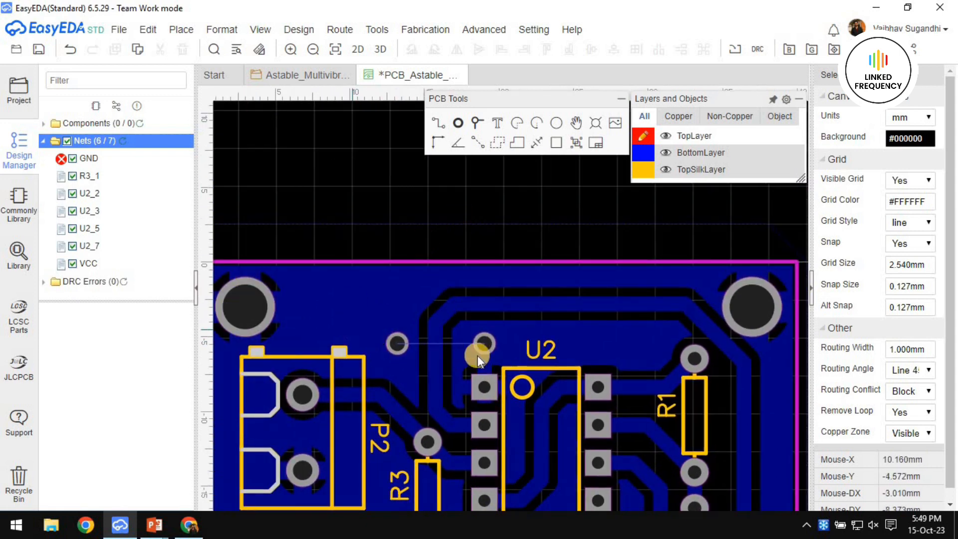
# Route a 1.000 mm wide TopLayer GND track between the two jumper pads, crossing the U2_2 track, and save the PCB.
pyautogui.click(490, 299)
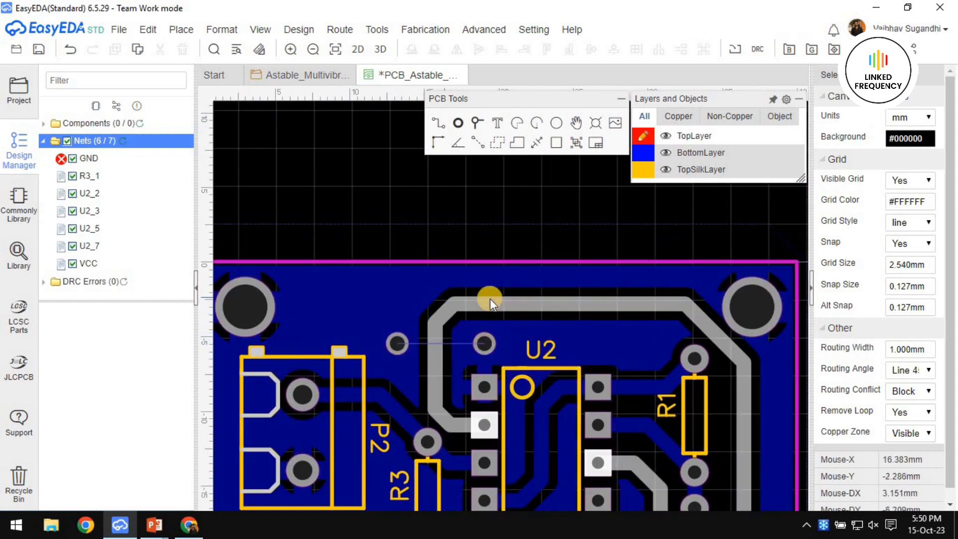
pyautogui.click(125, 141)
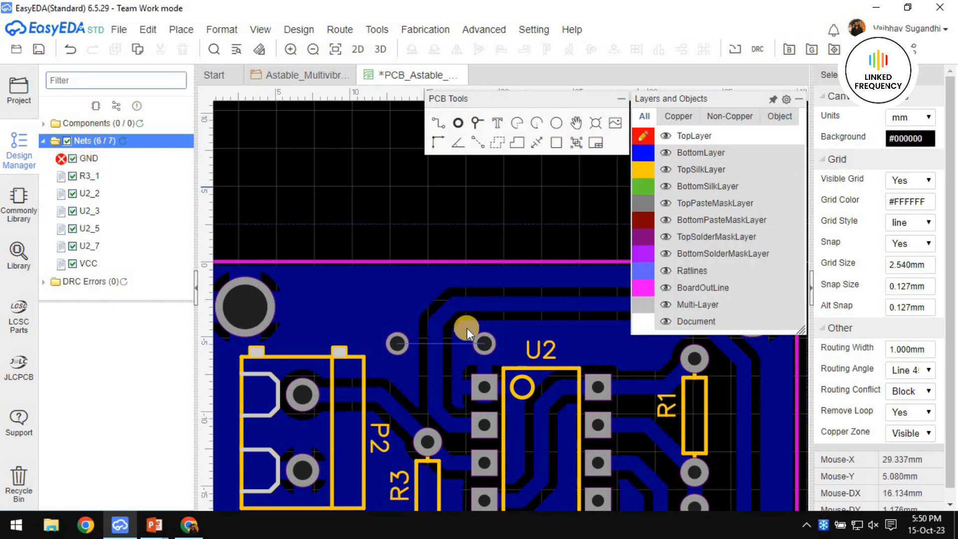
pyautogui.moveTo(648, 141)
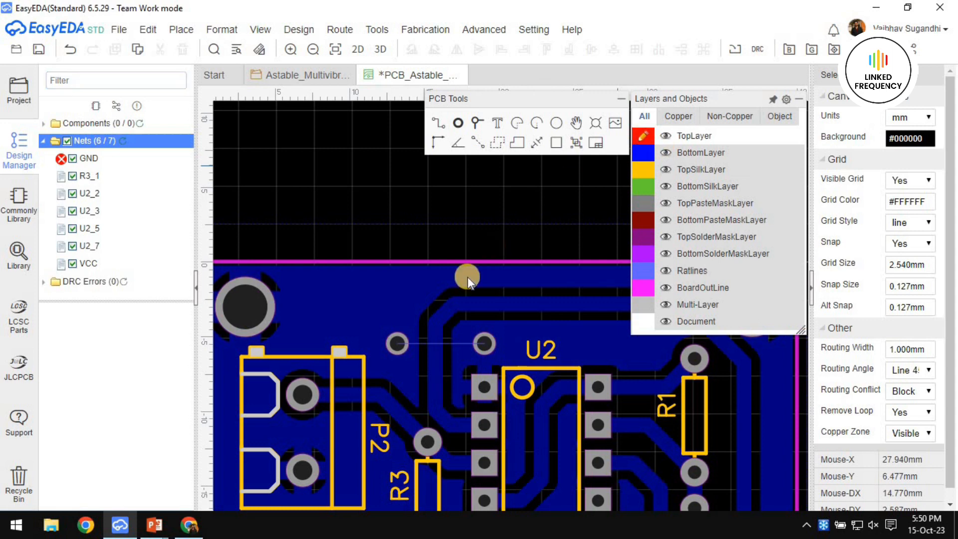
pyautogui.scroll(3, 408, 354)
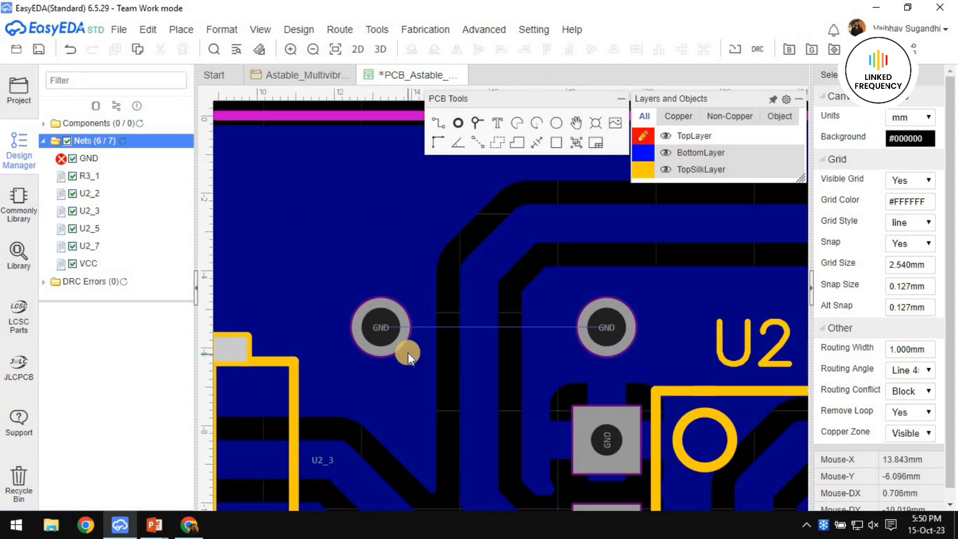
pyautogui.click(378, 327)
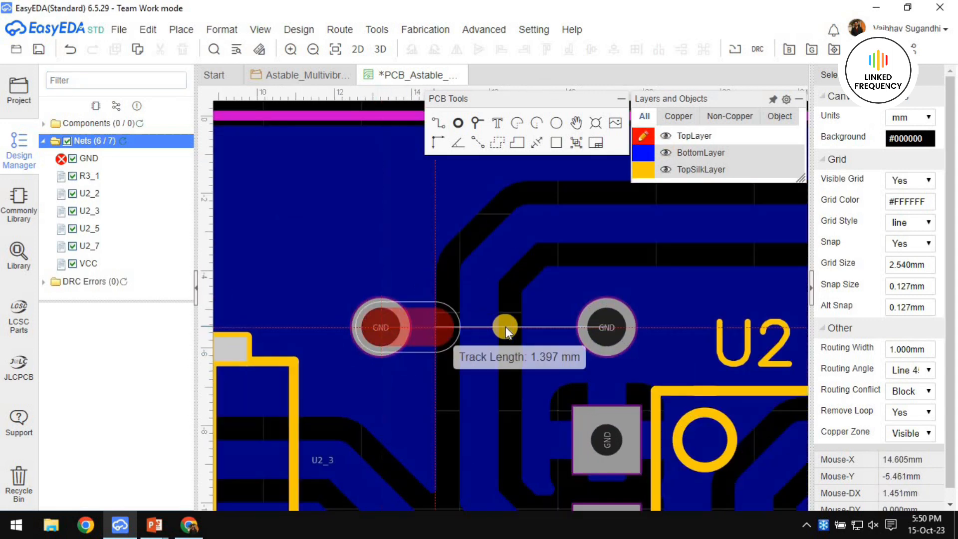
pyautogui.click(603, 329)
pyautogui.scroll(-5, 454, 336)
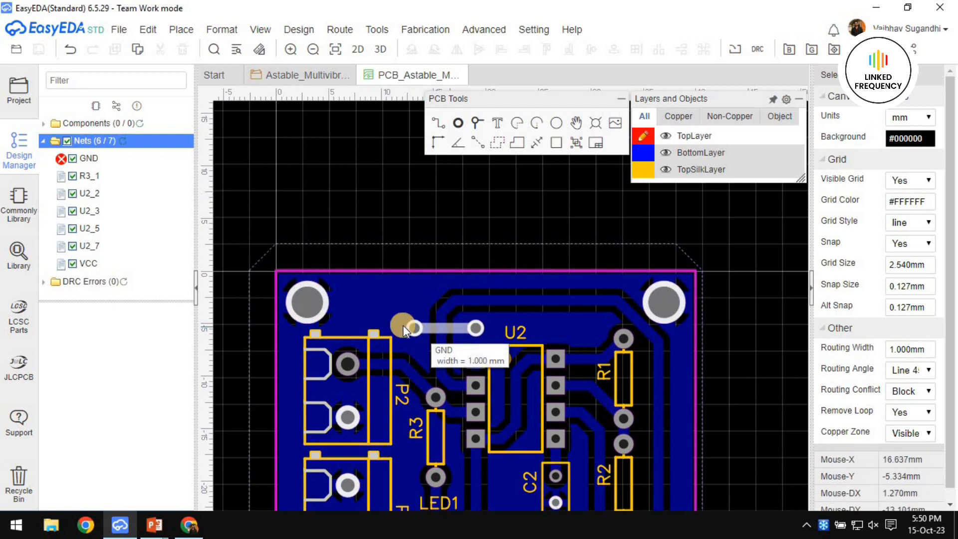
# Draw a TopSilkLayer track about 3.4 mm long and 1.000 mm wide over the red jumper track.
pyautogui.click(643, 172)
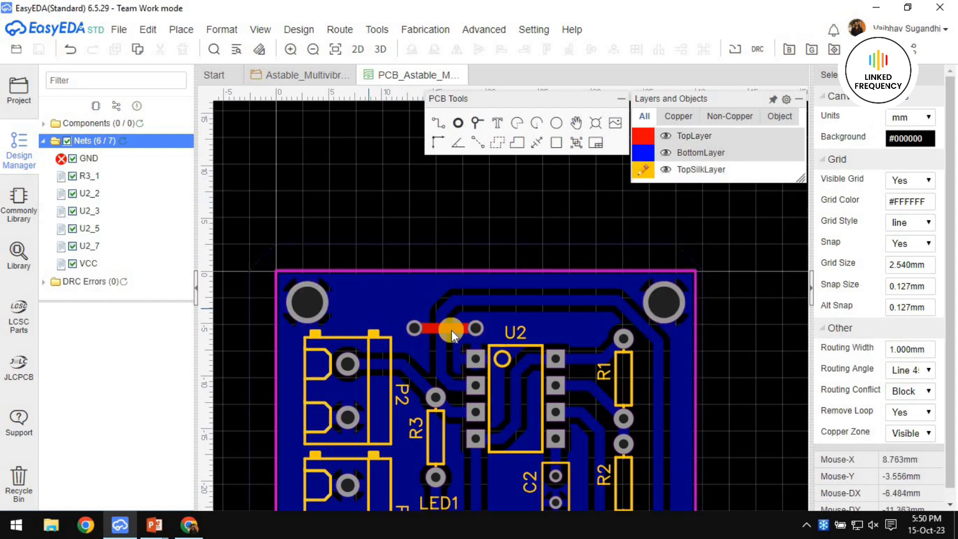
pyautogui.click(439, 125)
pyautogui.moveTo(685, 170)
pyautogui.scroll(5, 451, 343)
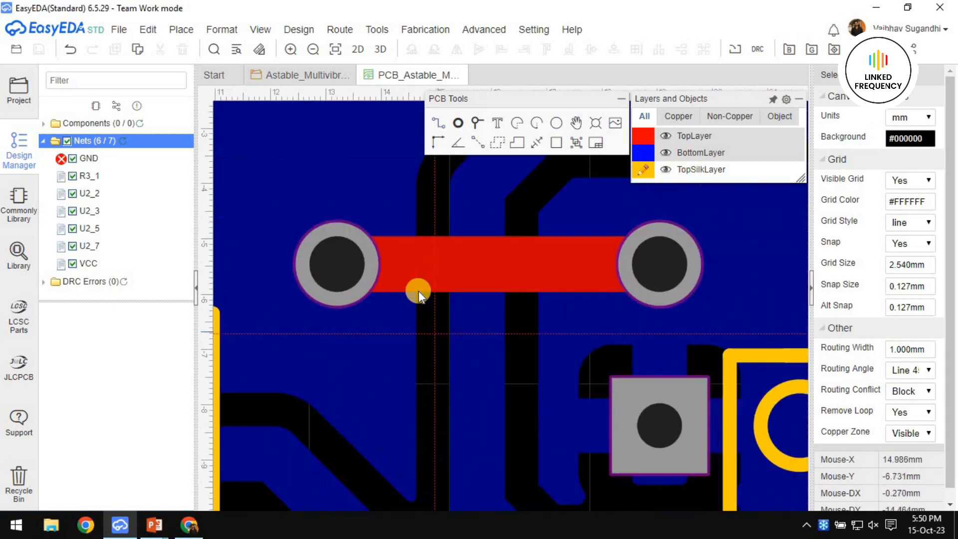
pyautogui.click(378, 236)
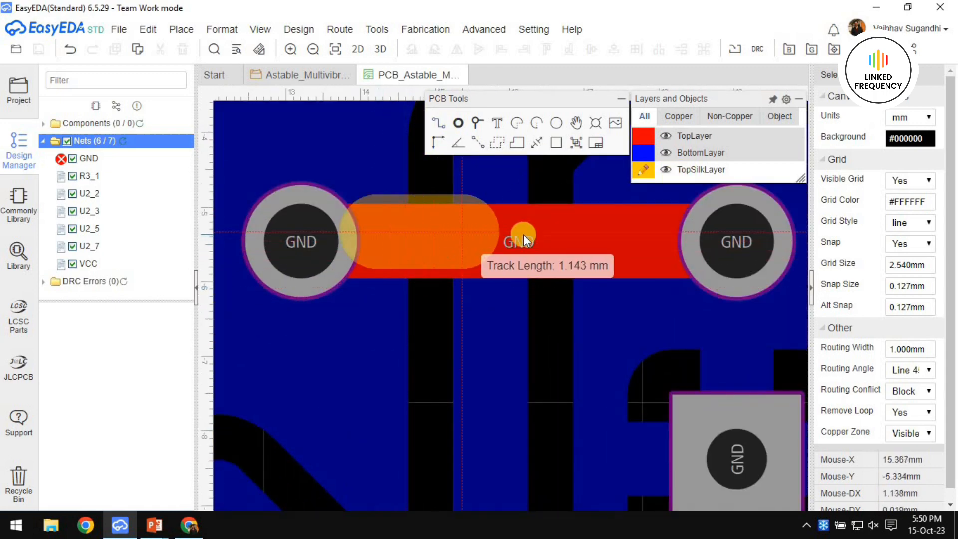
pyautogui.doubleClick(635, 236)
# Align the silkscreen strip with the jumper track, centred between the two GND pads at Y -5.461 mm.
pyautogui.click(528, 235)
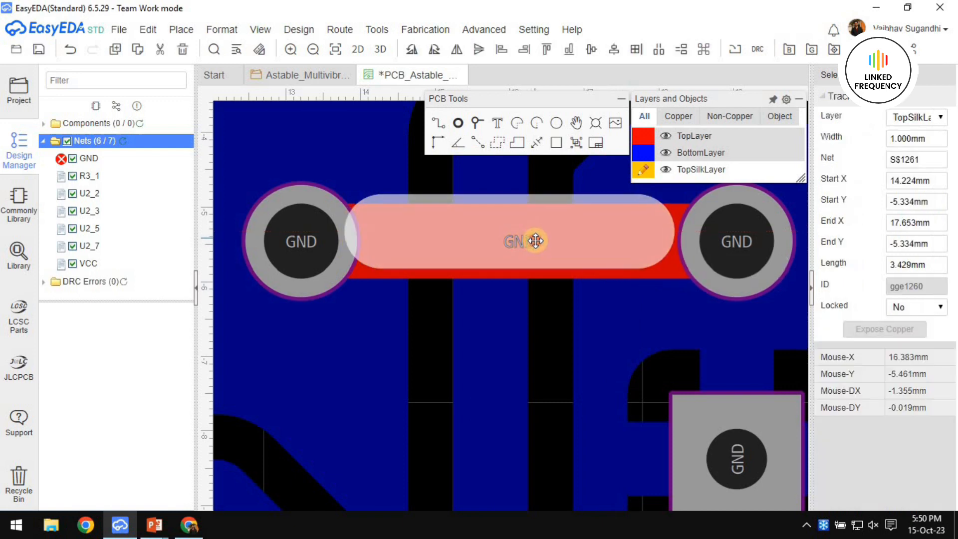
pyautogui.moveTo(562, 243); pyautogui.dragTo(569, 243)
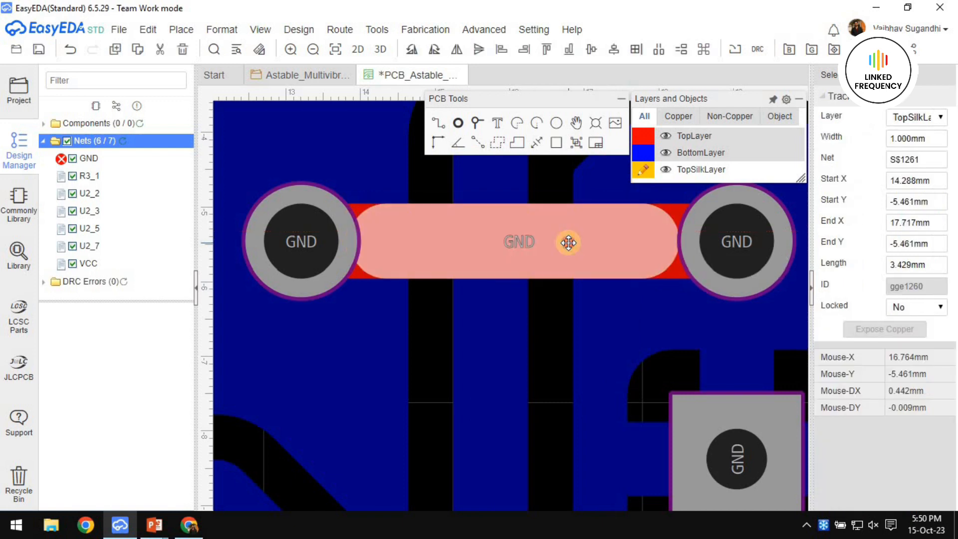
pyautogui.scroll(-5, 567, 242)
pyautogui.moveTo(553, 248); pyautogui.dragTo(519, 304, button='right')
pyautogui.scroll(-2, 499, 284)
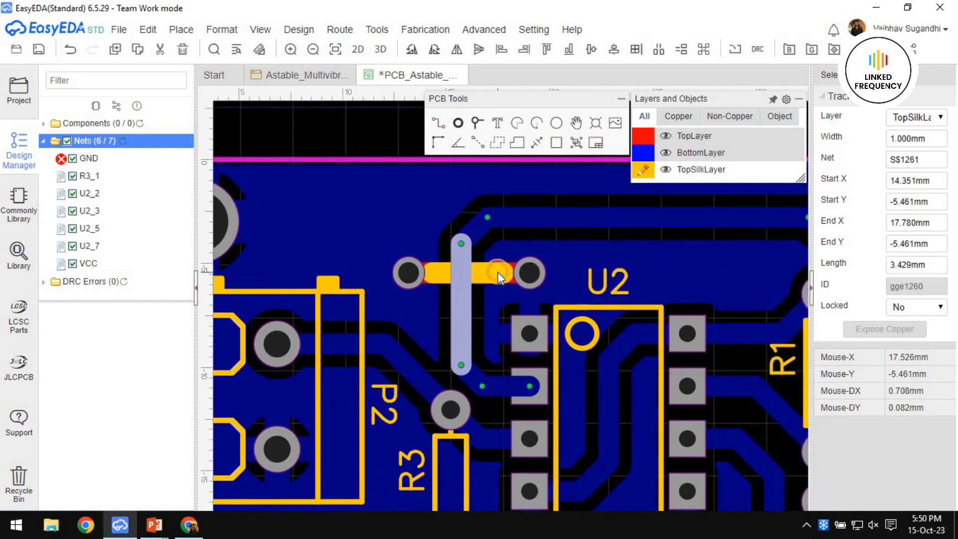
pyautogui.scroll(-2, 349, 161)
# Make TopLayer the active layer and inspect the GND jumper with its silkscreen marking against the whole board.
pyautogui.click(349, 161)
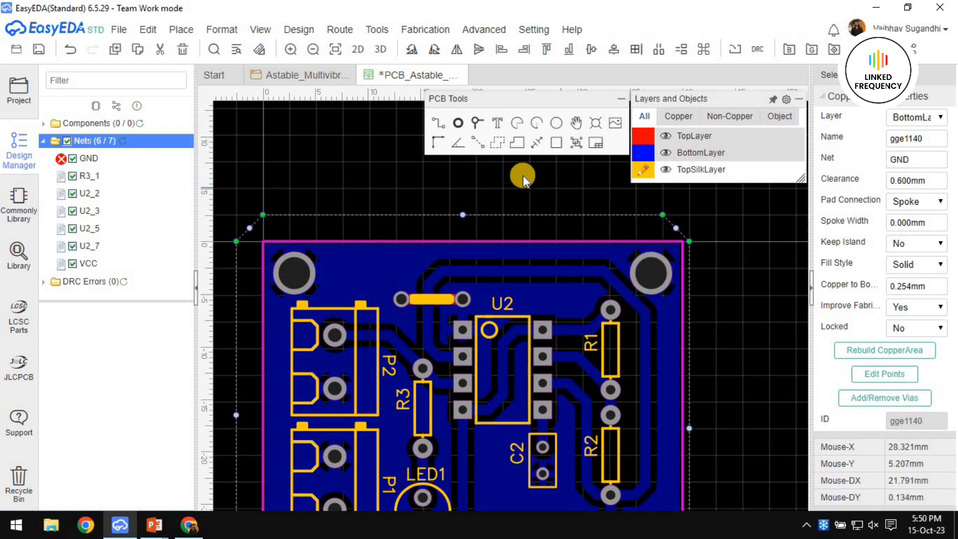
pyautogui.click(644, 134)
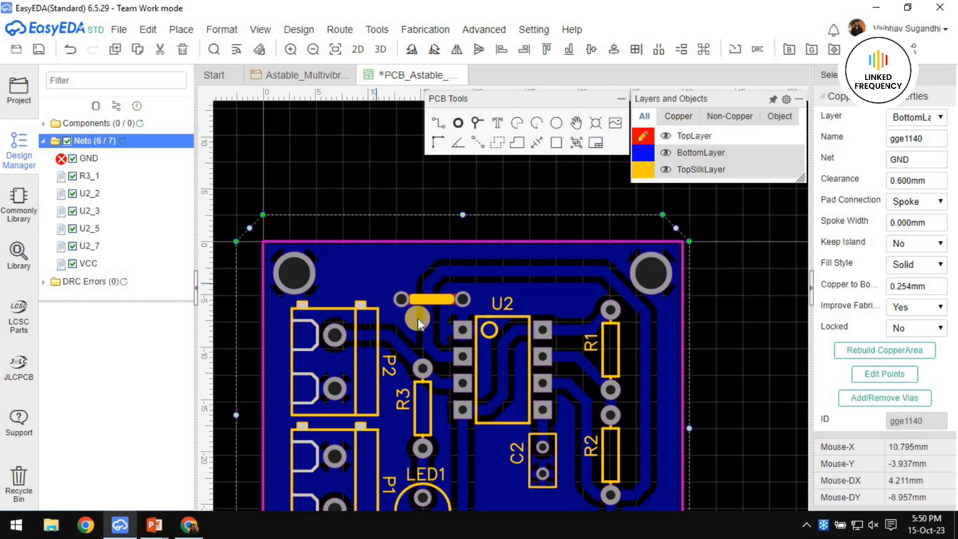
pyautogui.scroll(6, 378, 289)
pyautogui.scroll(-8, 387, 249)
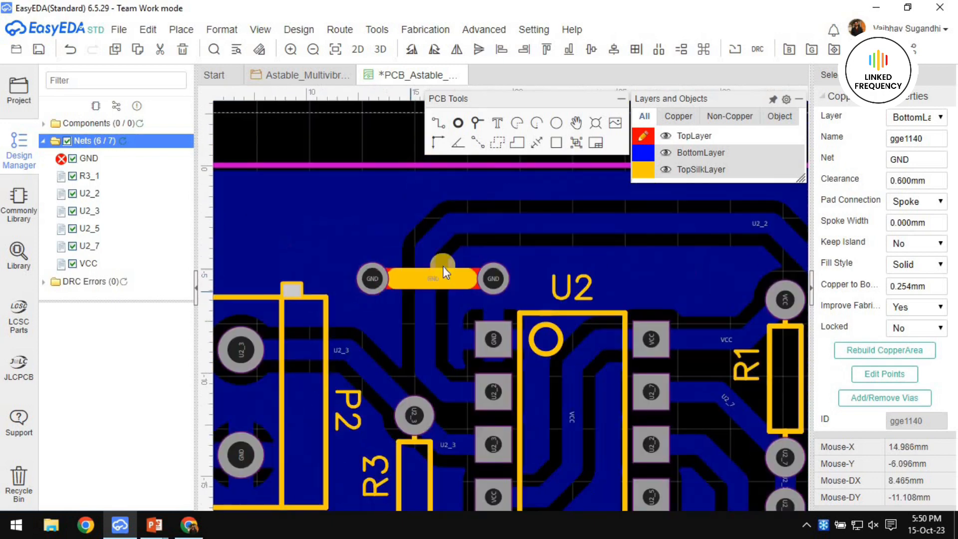
pyautogui.moveTo(664, 364); pyautogui.dragTo(616, 343, button='right')
pyautogui.click(617, 343)
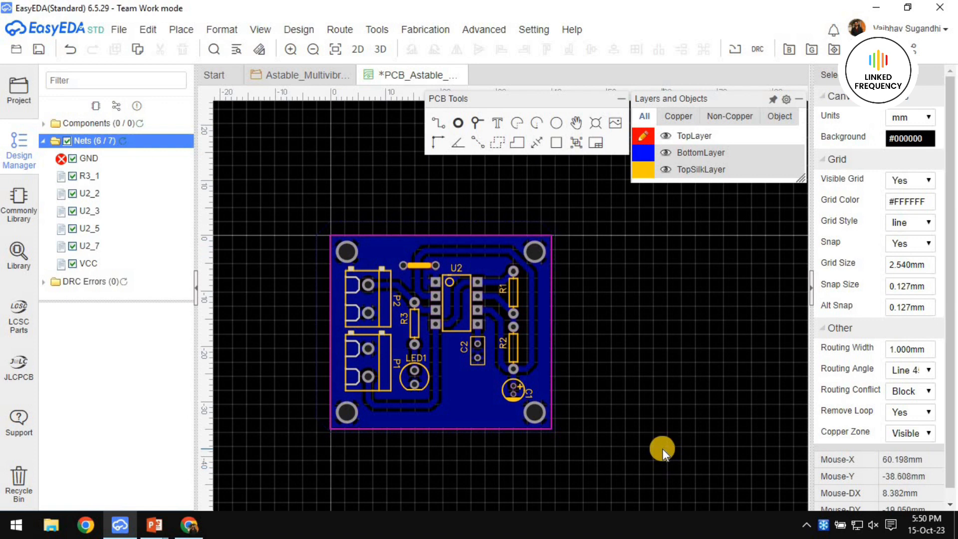
# Move P2's label above the P2 connector outline and rotate it to read horizontally.
pyautogui.scroll(3, 366, 301)
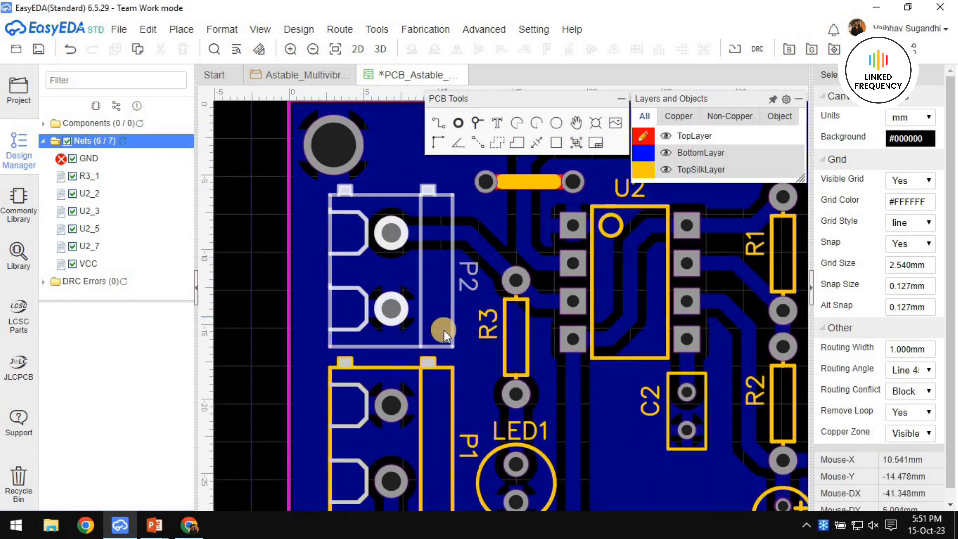
pyautogui.moveTo(504, 292); pyautogui.dragTo(457, 395, button='right')
pyautogui.scroll(3, 392, 342)
pyautogui.moveTo(456, 393); pyautogui.dragTo(342, 284)
pyautogui.press('space')
# Move P1's label below the P1 connector outline and rotate it to read horizontally.
pyautogui.scroll(-2, 343, 301)
pyautogui.moveTo(344, 313); pyautogui.dragTo(386, 185, button='right')
pyautogui.moveTo(424, 415); pyautogui.dragTo(440, 324, button='right')
pyautogui.moveTo(436, 319); pyautogui.dragTo(353, 410)
pyautogui.press('space')
# Move R3's label above the resistor's upper pad and rotate it to 0 degrees.
pyautogui.scroll(-3, 443, 332)
pyautogui.moveTo(439, 303); pyautogui.dragTo(343, 410, button='right')
pyautogui.scroll(3, 364, 345)
pyautogui.moveTo(333, 427); pyautogui.dragTo(338, 332)
pyautogui.press('space')
pyautogui.press('space')
pyautogui.press('space')
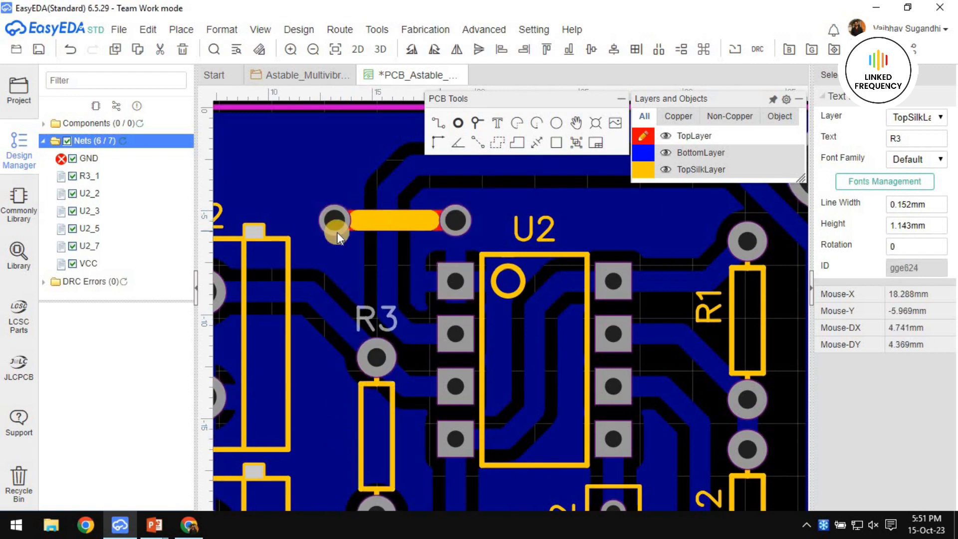
# Move C2's label below the C2 outline and rotate it to read horizontally.
pyautogui.scroll(-3, 453, 248)
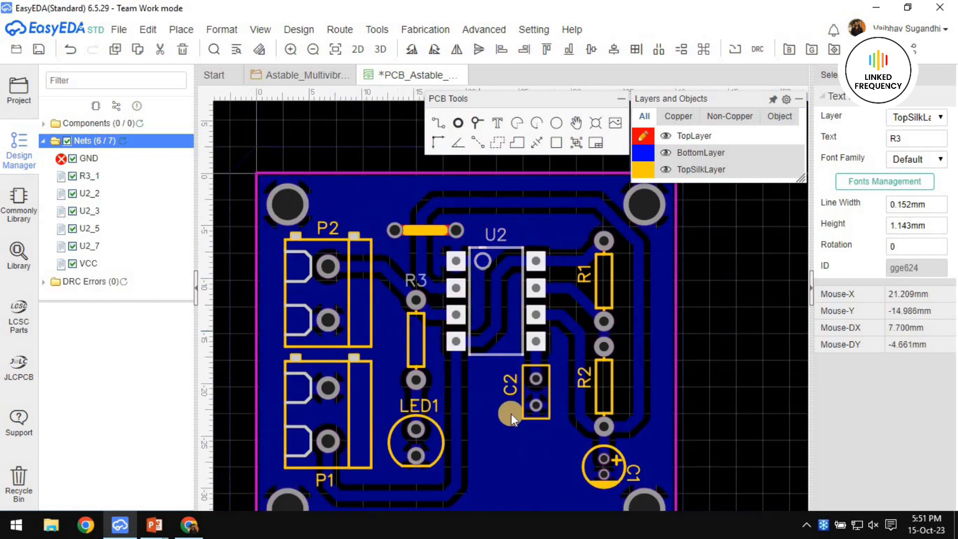
pyautogui.moveTo(484, 443); pyautogui.dragTo(477, 409, button='right')
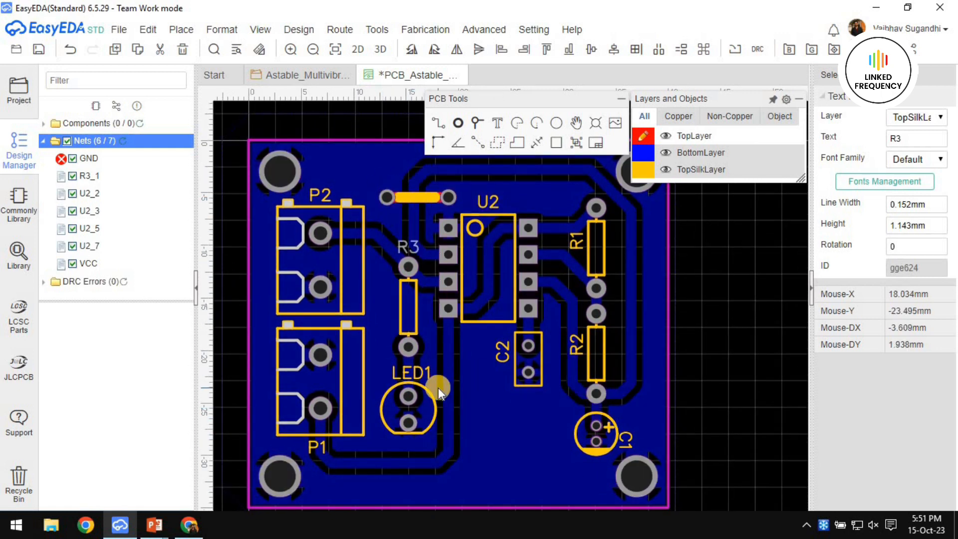
pyautogui.scroll(5, 421, 377)
pyautogui.click(385, 366)
pyautogui.scroll(-3, 465, 368)
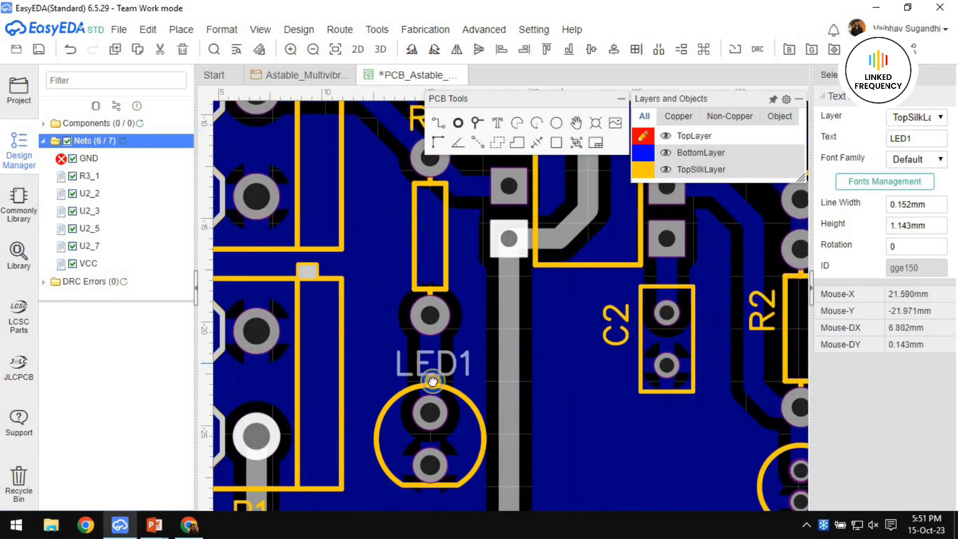
pyautogui.scroll(3, 479, 380)
pyautogui.moveTo(483, 350); pyautogui.dragTo(511, 463)
pyautogui.press('space')
pyautogui.press('space')
pyautogui.press('space')
# Rotate R2's label to 0 degrees and position it just left of the R2 outline.
pyautogui.scroll(-4, 630, 445)
pyautogui.moveTo(623, 444); pyautogui.dragTo(480, 424, button='right')
pyautogui.scroll(3, 486, 393)
pyautogui.moveTo(484, 372); pyautogui.dragTo(442, 368)
pyautogui.press('space')
pyautogui.press('space')
pyautogui.press('space')
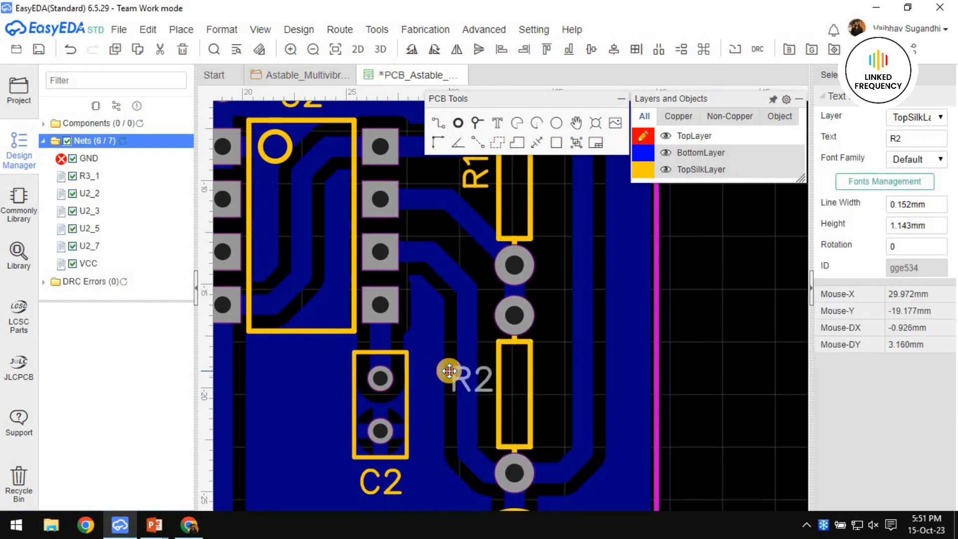
# Rotate R1's label to 0 degrees and position it just left of the R1 outline.
pyautogui.moveTo(482, 305); pyautogui.dragTo(437, 508, button='right')
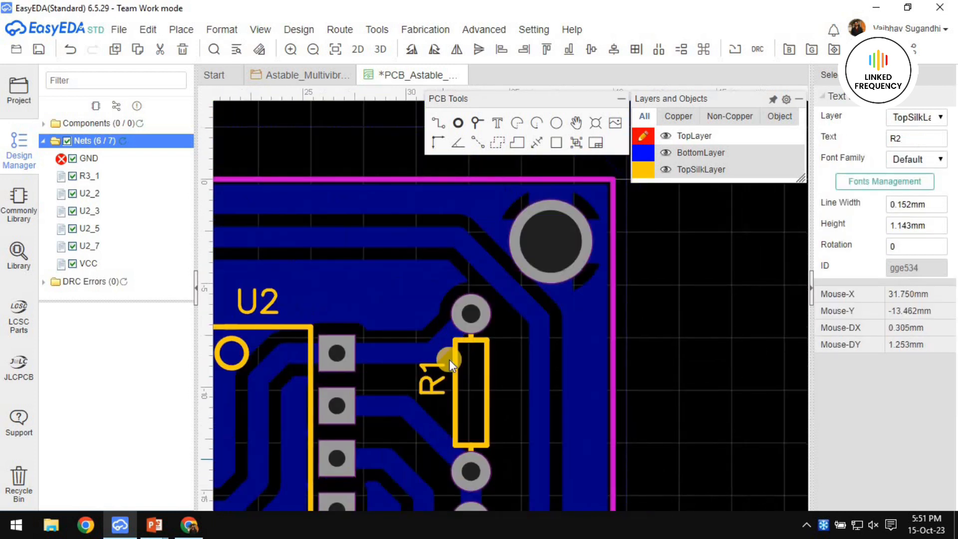
pyautogui.scroll(3, 447, 378)
pyautogui.press('space')
pyautogui.moveTo(427, 394); pyautogui.dragTo(381, 406)
pyautogui.press('space')
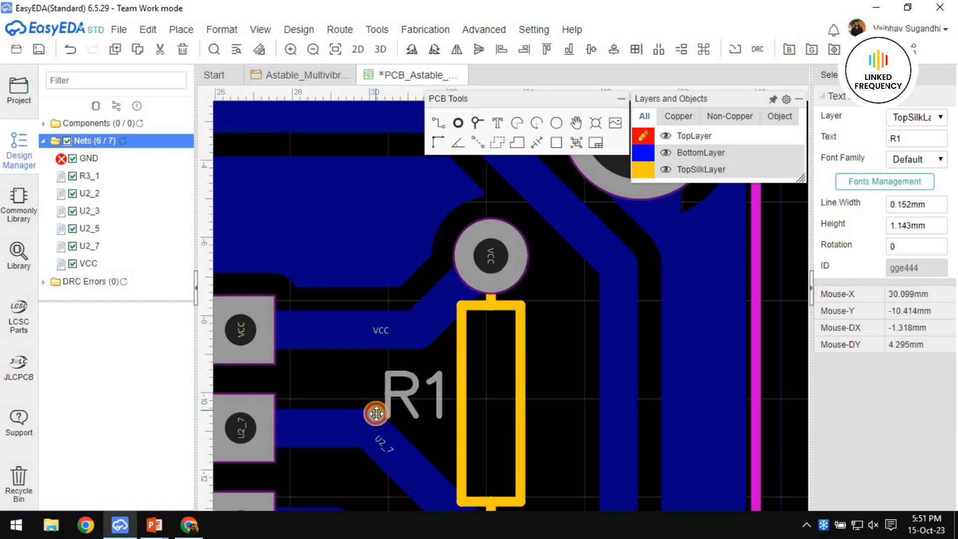
# Move C1's label to the left of the capacitor, rotate it to 0 degrees, and save the PCB.
pyautogui.scroll(-3, 349, 406)
pyautogui.moveTo(464, 288); pyautogui.dragTo(492, 247, button='right')
pyautogui.moveTo(497, 399); pyautogui.dragTo(496, 262, button='right')
pyautogui.scroll(3, 590, 400)
pyautogui.moveTo(618, 399); pyautogui.dragTo(450, 414)
pyautogui.press('space')
pyautogui.press('space')
pyautogui.press('space')
pyautogui.press('space')
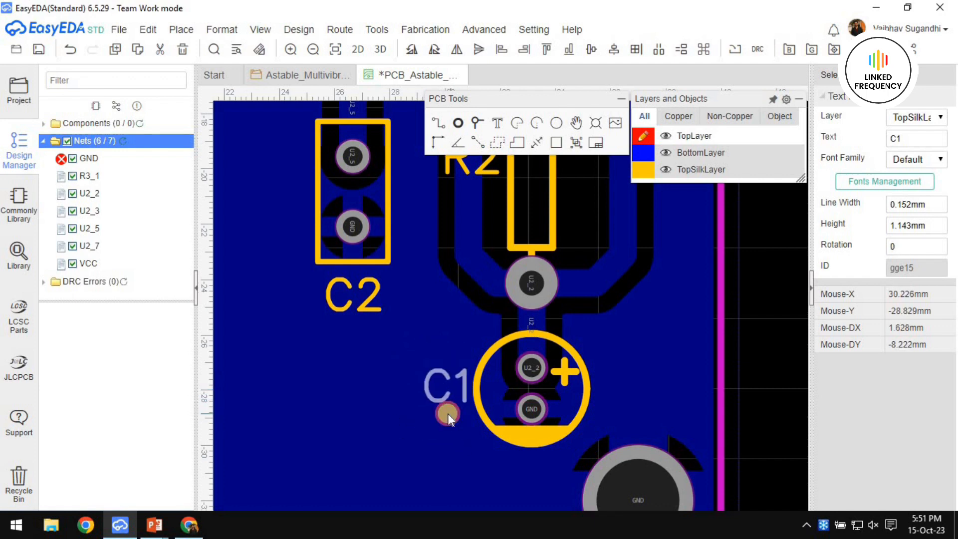
pyautogui.scroll(-4, 439, 419)
pyautogui.moveTo(403, 435); pyautogui.dragTo(486, 411, button='right')
pyautogui.moveTo(678, 314); pyautogui.dragTo(723, 333, button='right')
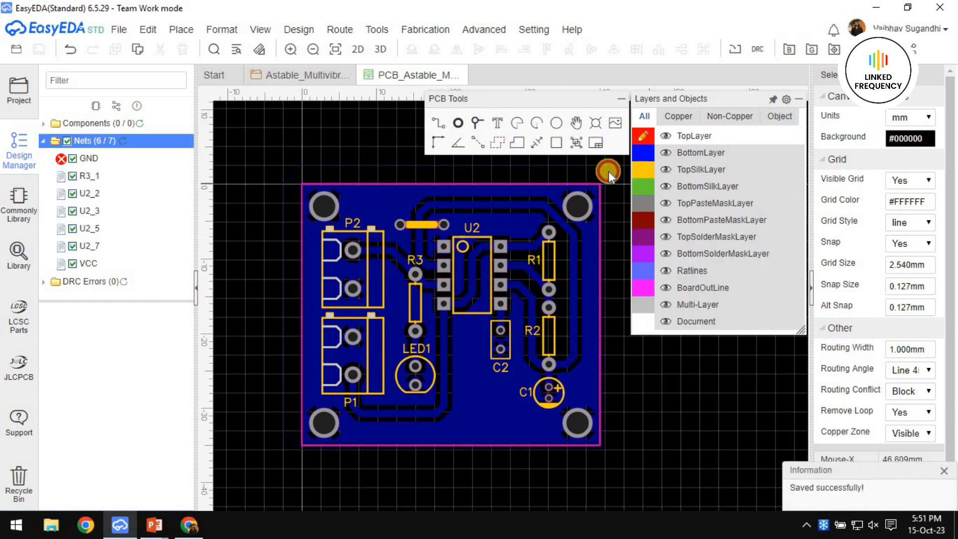
# Place a text on TopSilkLayer outside the board's left edge and change it to "OUT".
pyautogui.click(644, 171)
pyautogui.click(501, 125)
pyautogui.scroll(1, 255, 302)
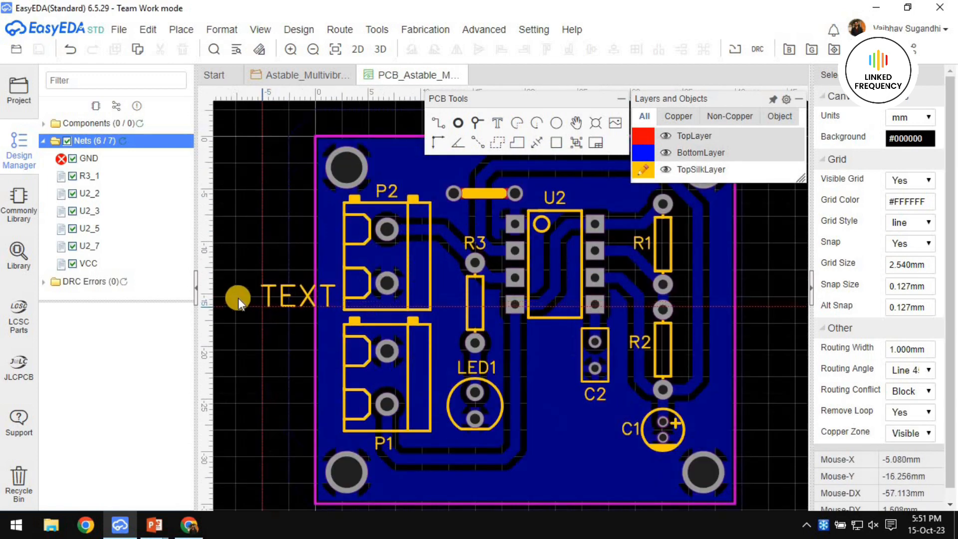
pyautogui.click(238, 298)
pyautogui.moveTo(257, 279); pyautogui.dragTo(375, 292, button='right')
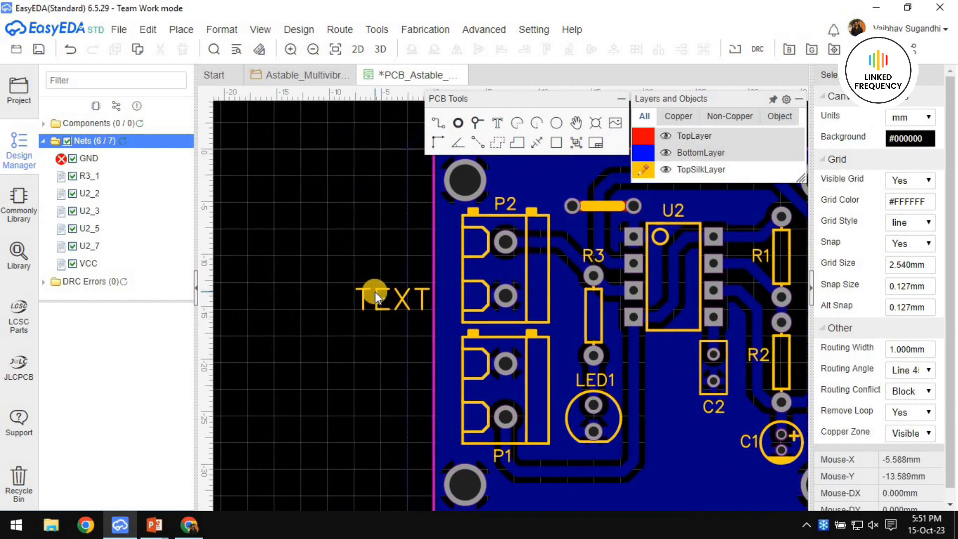
pyautogui.click(381, 295)
pyautogui.doubleClick(428, 300)
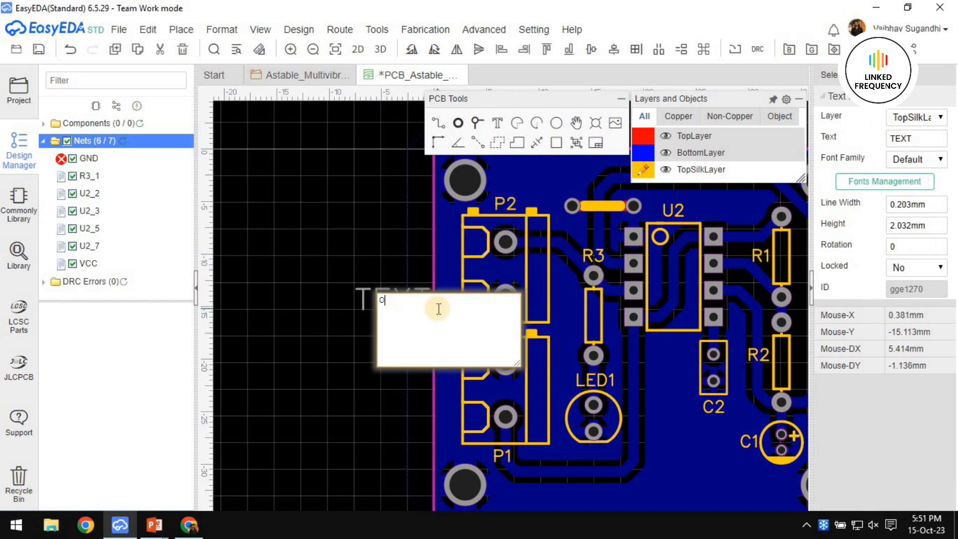
pyautogui.press('Return')
# Set the OUT text's line width to 0.2 mm and its height to 1.5 mm.
pyautogui.click(911, 205)
pyautogui.click(906, 224)
pyautogui.write('1.5')
pyautogui.press('Return')
# Rotate the OUT text to 270 degrees and position it between the board's left edge and connector P2.
pyautogui.scroll(4, 364, 304)
pyautogui.press('space')
pyautogui.press('space')
pyautogui.press('space')
pyautogui.moveTo(386, 270); pyautogui.dragTo(491, 176)
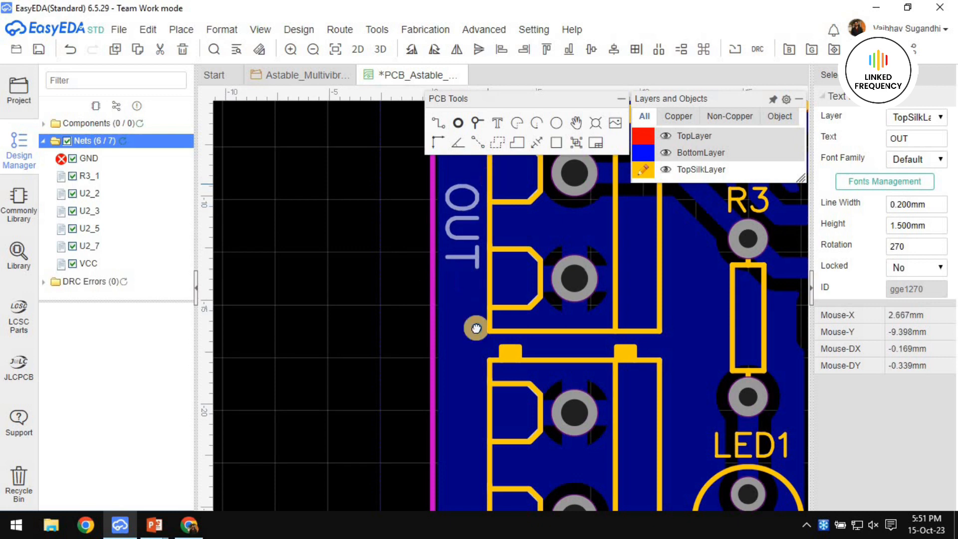
pyautogui.moveTo(468, 279); pyautogui.dragTo(484, 367, button='right')
pyautogui.scroll(2, 481, 332)
pyautogui.click(478, 329)
pyautogui.moveTo(474, 336); pyautogui.dragTo(473, 343)
# Duplicate the OUT text, change the copy to "+" and place it just above OUT beside P2's upper terminal.
pyautogui.hotkey('ctrl', 'c')
pyautogui.hotkey('ctrl', 'v')
pyautogui.click(278, 293)
pyautogui.click(297, 313)
pyautogui.doubleClick(297, 313)
pyautogui.write('+')
pyautogui.press('Return')
pyautogui.moveTo(303, 313); pyautogui.dragTo(486, 237)
# Change a second copy of the plus sign to "-" and place it just below OUT beside P2's lower terminal.
pyautogui.click(321, 349)
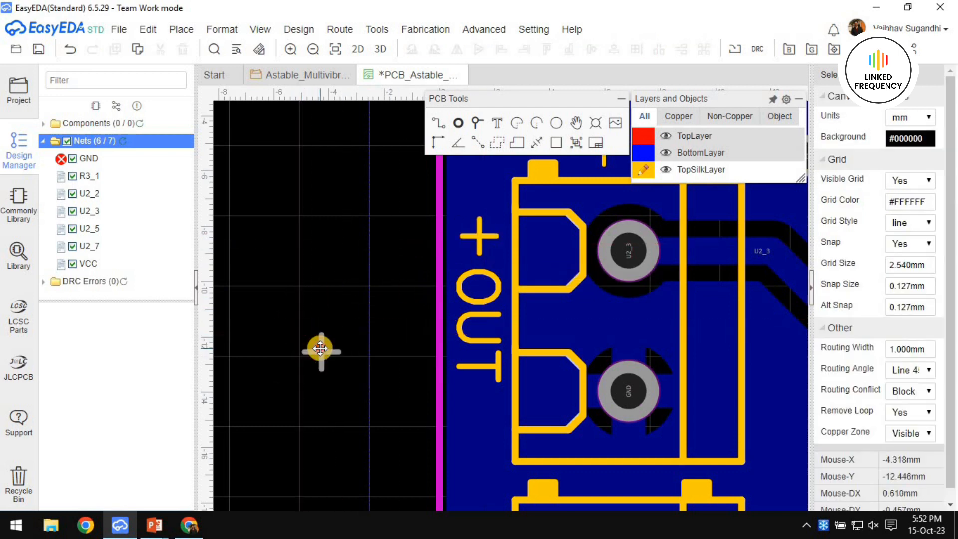
pyautogui.doubleClick(321, 349)
pyautogui.write('-')
pyautogui.press('Return')
pyautogui.moveTo(322, 349); pyautogui.dragTo(480, 407)
pyautogui.scroll(-2, 480, 407)
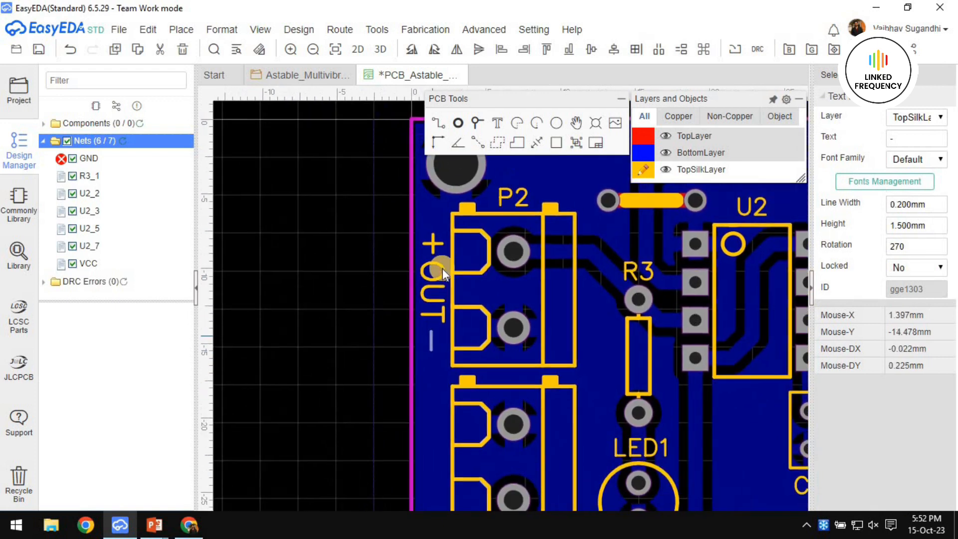
# Copy the +, OUT and - texts together and place the copies between the board's left edge and P1.
pyautogui.click(433, 243)
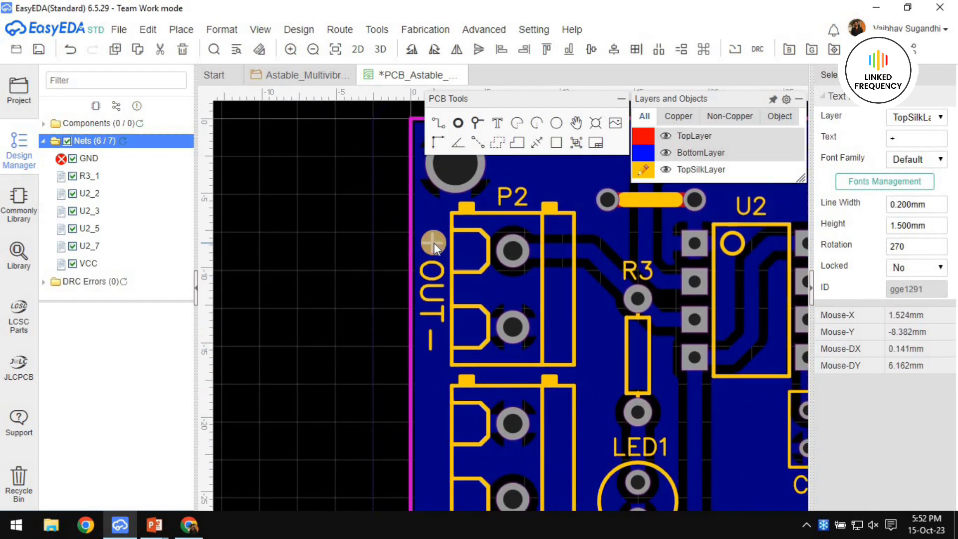
pyautogui.keyDown('ctrl'); pyautogui.click(433, 339); pyautogui.keyUp('ctrl')
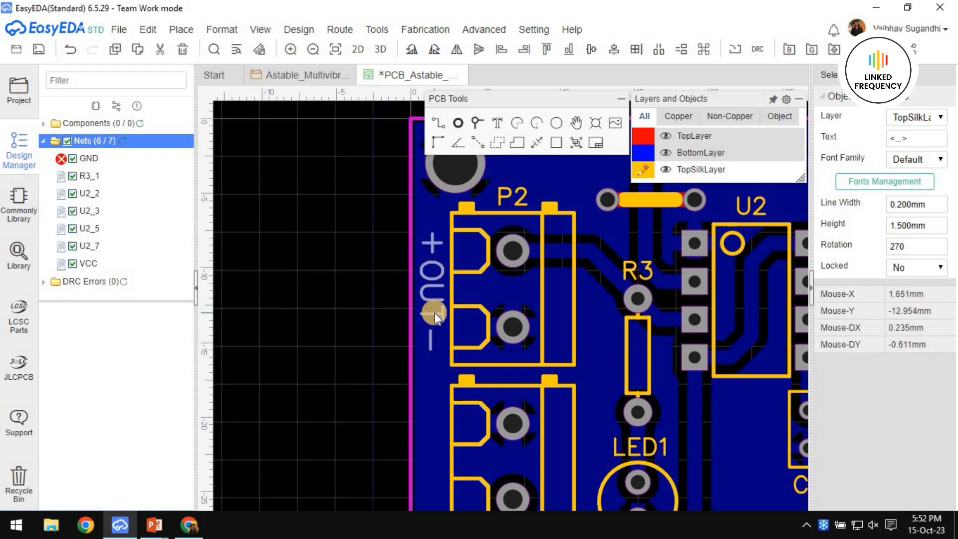
pyautogui.hotkey('ctrl', 'c')
pyautogui.hotkey('ctrl', 'v')
pyautogui.moveTo(295, 358); pyautogui.dragTo(324, 167, button='right')
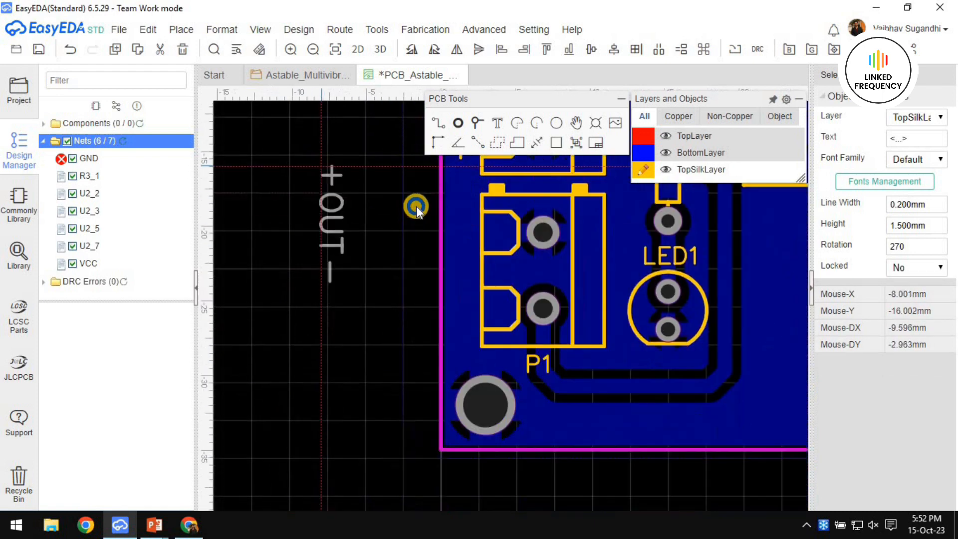
pyautogui.click(453, 210)
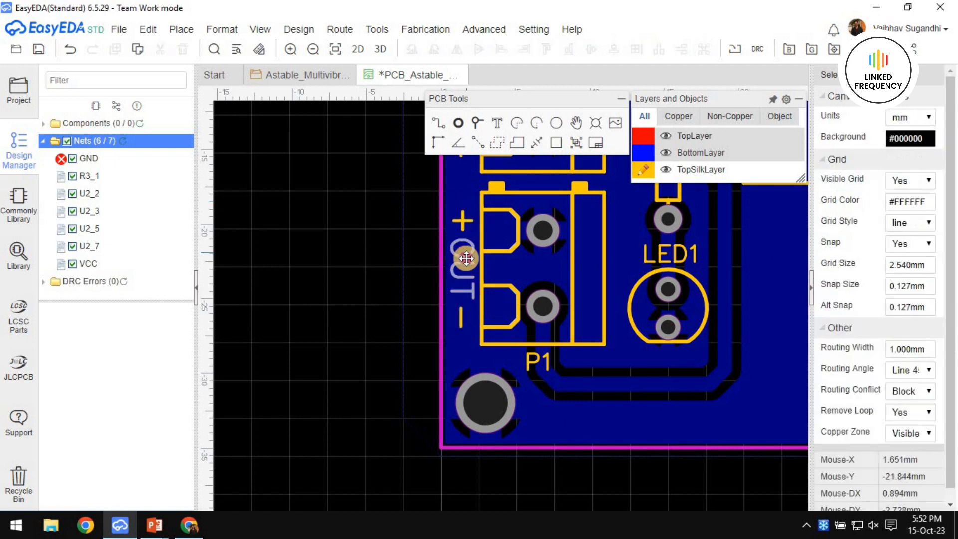
# Change the copied OUT text beside P1 to "IN" and center it between the polarity signs.
pyautogui.doubleClick(467, 259)
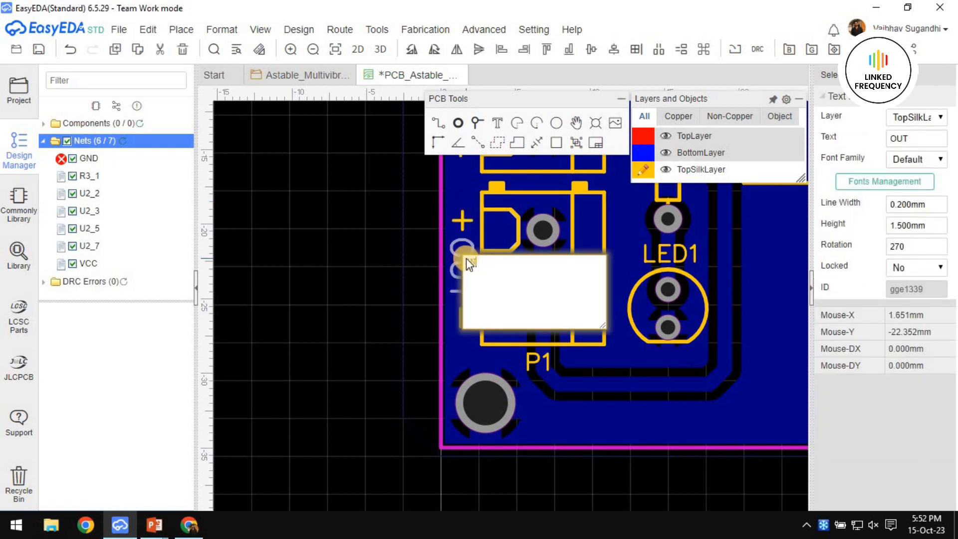
pyautogui.press('Return')
pyautogui.scroll(3, 466, 259)
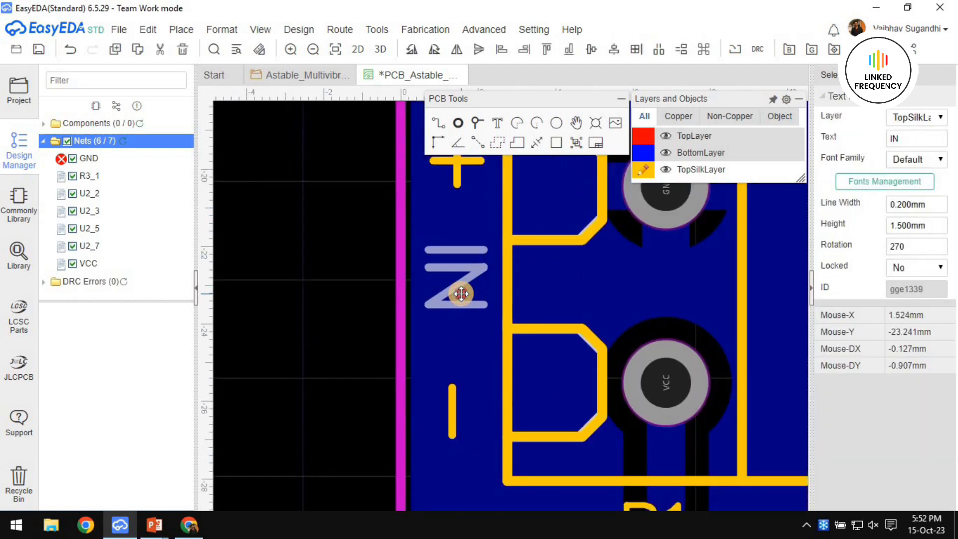
pyautogui.click(461, 293)
pyautogui.scroll(-2, 461, 293)
pyautogui.moveTo(465, 319); pyautogui.dragTo(435, 337, button='right')
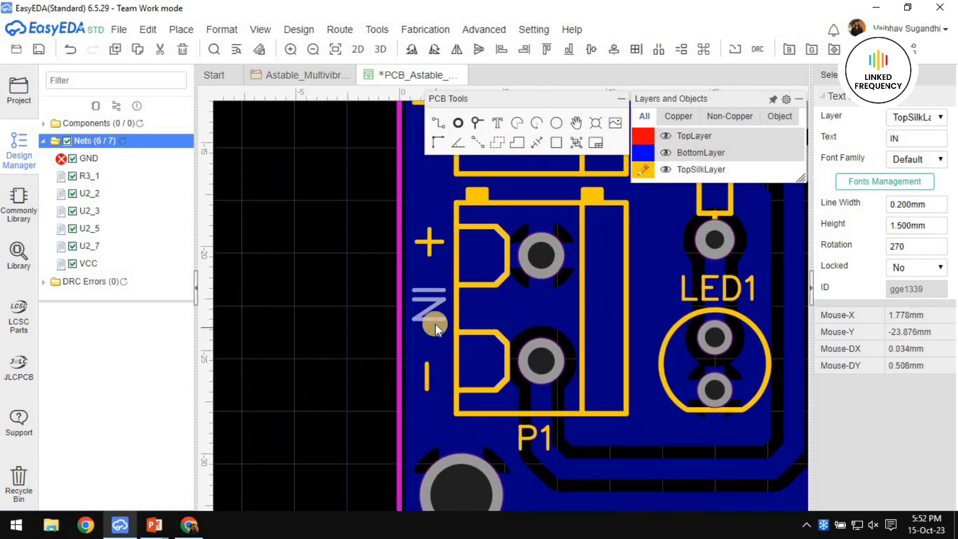
pyautogui.scroll(1, 435, 323)
pyautogui.moveTo(429, 307); pyautogui.dragTo(427, 310)
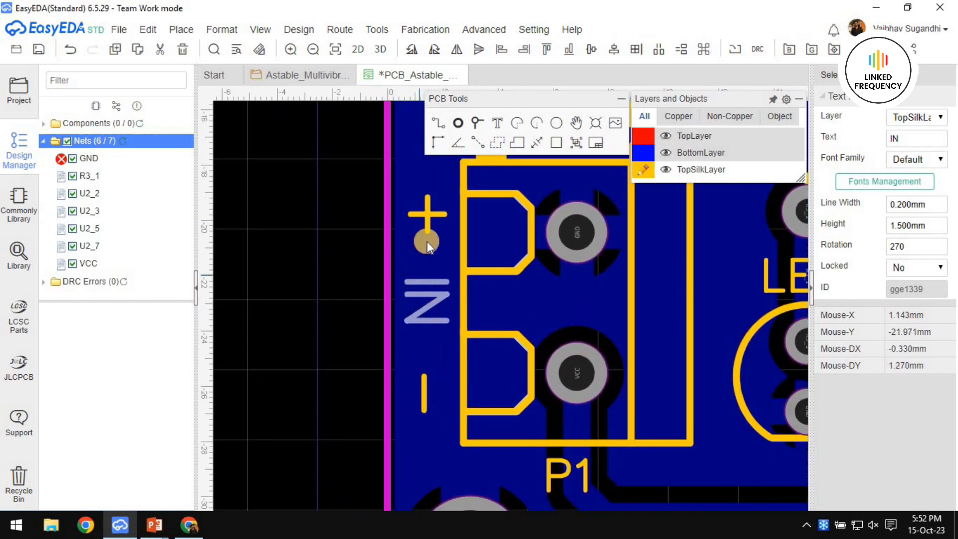
# Swap P1's polarity signs, putting - beside the upper GND terminal and + beside the lower VCC terminal.
pyautogui.moveTo(427, 216); pyautogui.dragTo(423, 445)
pyautogui.moveTo(426, 394); pyautogui.dragTo(434, 232)
pyautogui.moveTo(424, 443); pyautogui.dragTo(428, 388)
pyautogui.scroll(-3, 352, 368)
pyautogui.scroll(-3, 424, 398)
pyautogui.moveTo(460, 428)
pyautogui.mouseDown(button='right')
pyautogui.moveTo(376, 429)
pyautogui.moveTo(448, 433)
pyautogui.mouseUp(button='right')
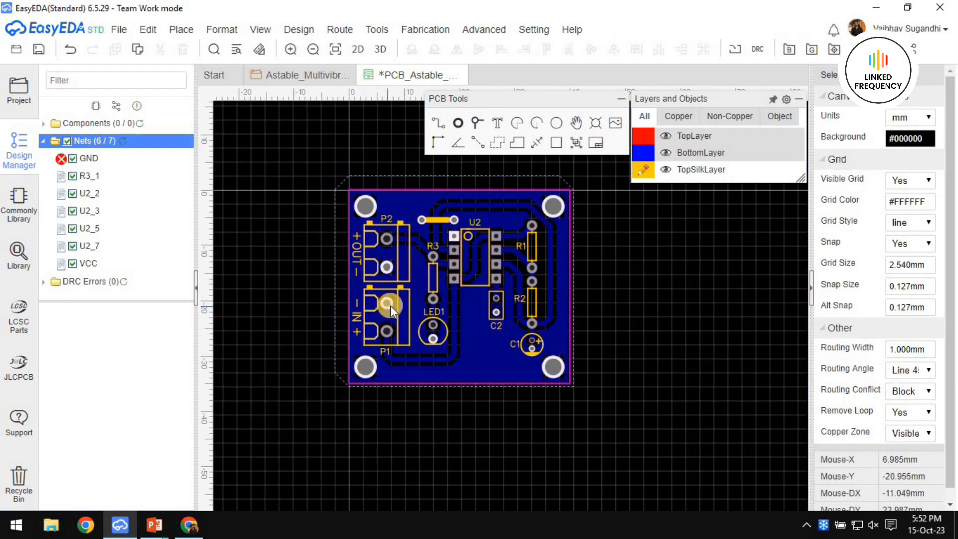
# Copy the IN text to the board's lower area, rotate the copy to 0 degrees and change it to "Multivibrator".
pyautogui.scroll(3, 387, 307)
pyautogui.scroll(-2, 336, 236)
pyautogui.moveTo(335, 210); pyautogui.dragTo(407, 288, button='right')
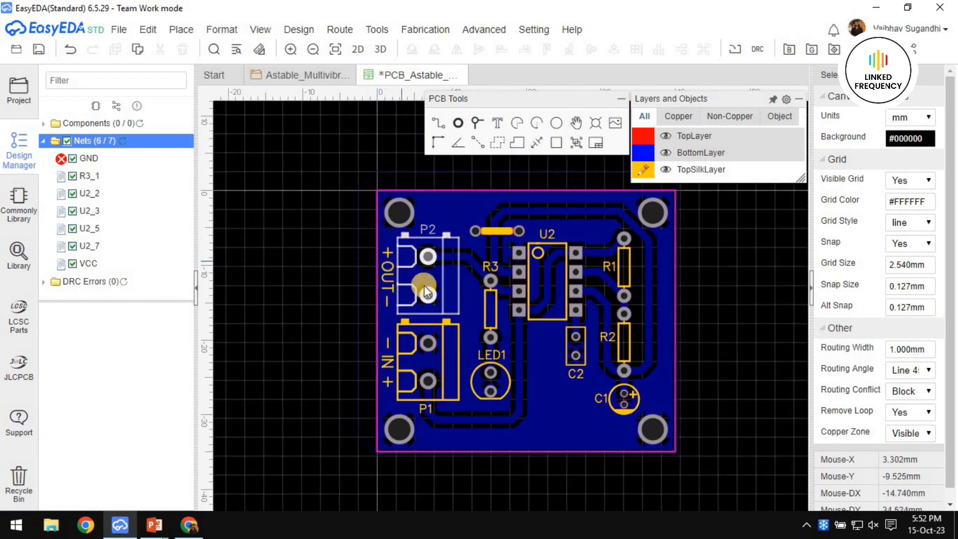
pyautogui.moveTo(660, 352); pyautogui.dragTo(591, 342, button='right')
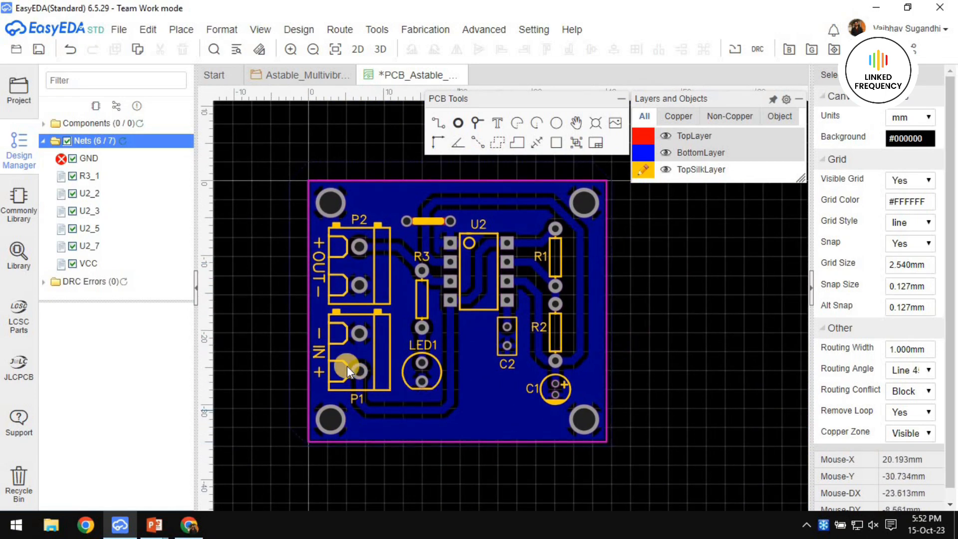
pyautogui.click(319, 357)
pyautogui.hotkey('ctrl', 'c')
pyautogui.hotkey('ctrl', 'v')
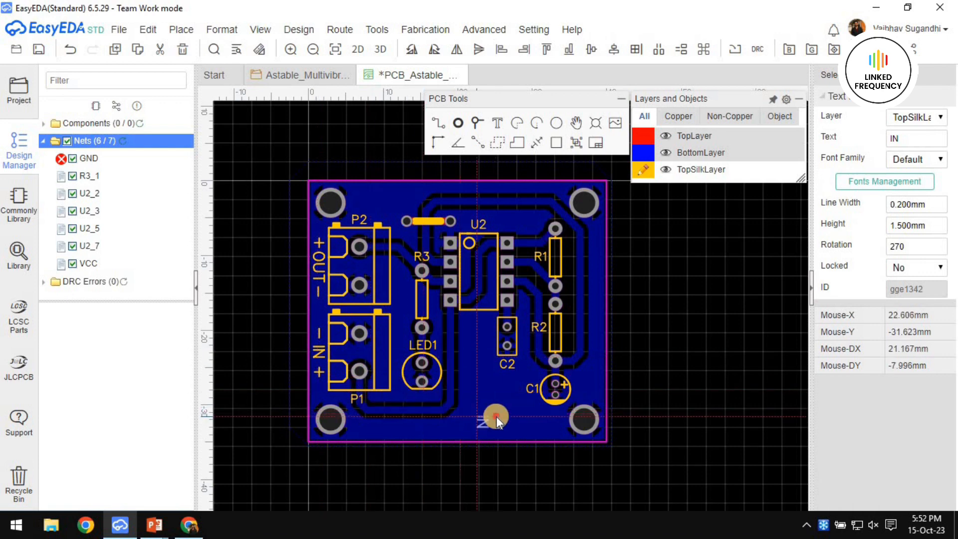
pyautogui.press('space')
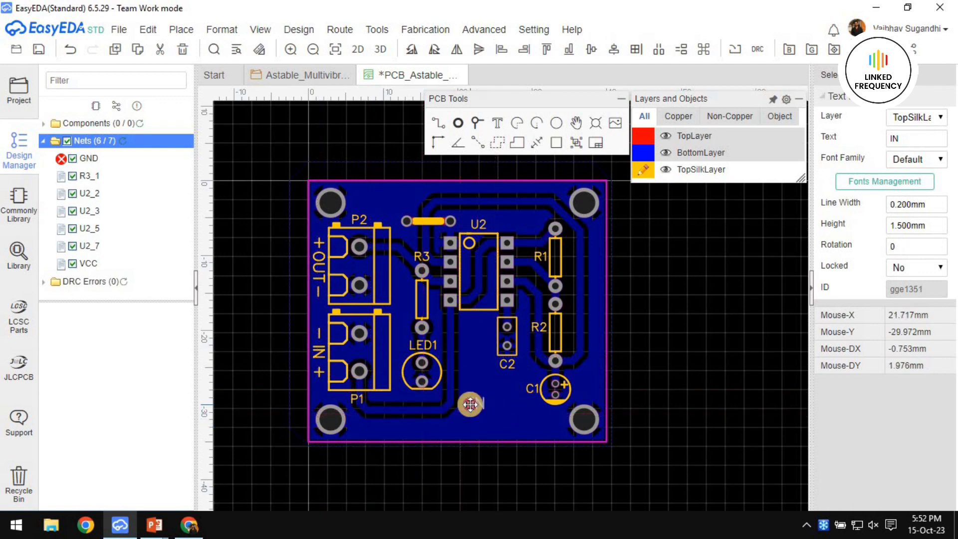
pyautogui.doubleClick(475, 404)
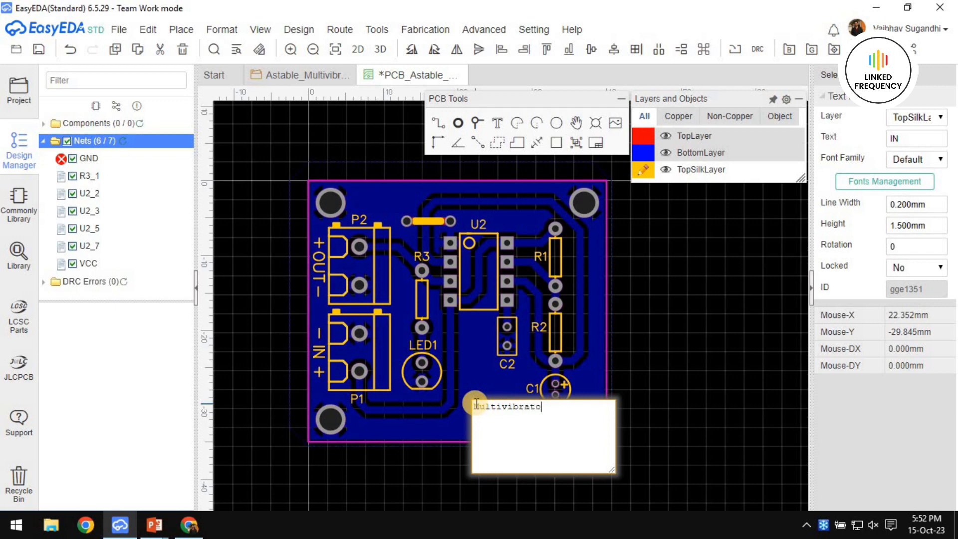
pyautogui.press('Return')
# Extend the Multivibrator text to "Multivibrator Circuit" and position it between the two lower mounting holes.
pyautogui.scroll(2, 526, 396)
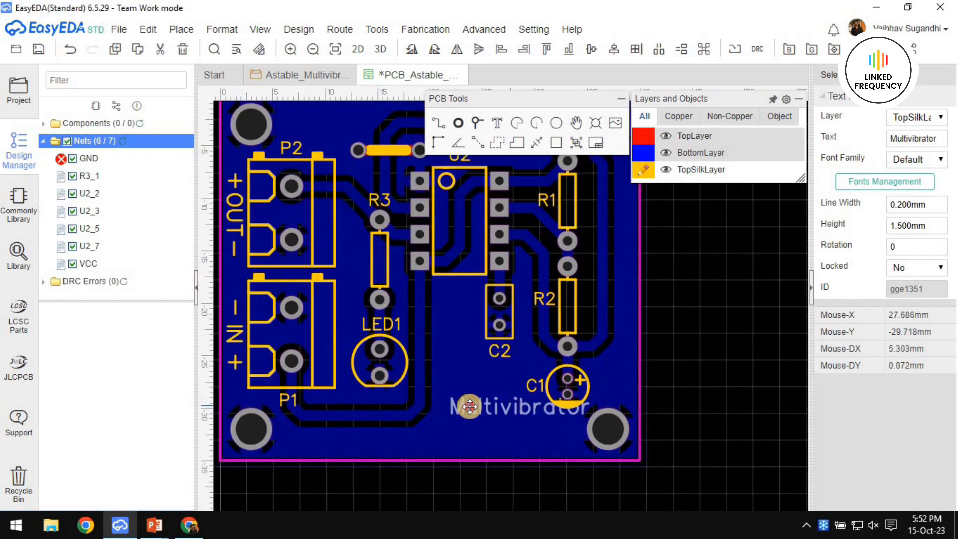
pyautogui.doubleClick(459, 408)
pyautogui.write('Circui')
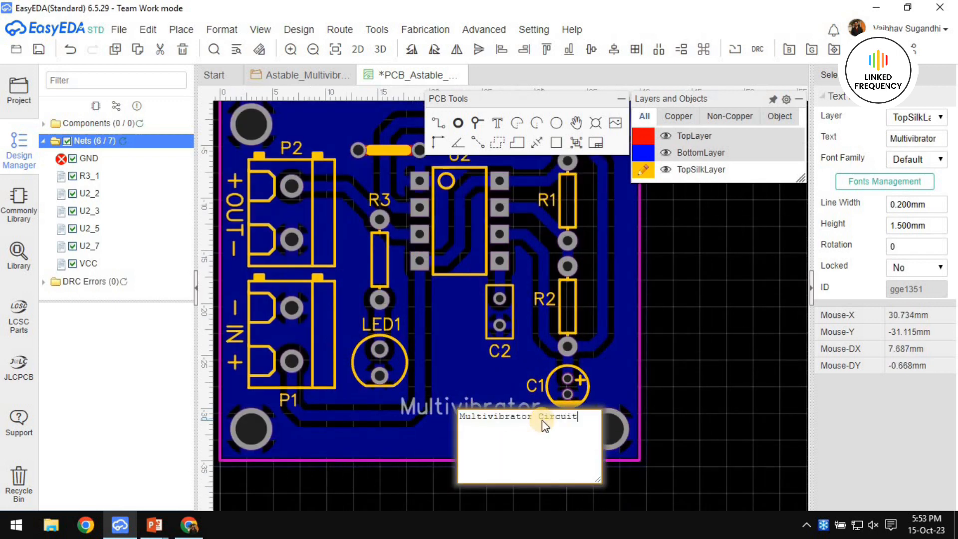
pyautogui.write('t')
pyautogui.press('Return')
pyautogui.moveTo(482, 412); pyautogui.dragTo(411, 414)
pyautogui.scroll(2, 456, 412)
pyautogui.moveTo(470, 409); pyautogui.dragTo(456, 419)
pyautogui.scroll(-2, 494, 398)
pyautogui.scroll(1, 558, 358)
pyautogui.moveTo(595, 359); pyautogui.dragTo(585, 360)
# Duplicate the Multivibrator Circuit text, change the copy to "#Linked_Frequency" and place it below the original.
pyautogui.hotkey('ctrl', 'c')
pyautogui.hotkey('ctrl', 'v')
pyautogui.click(460, 408)
pyautogui.doubleClick(498, 404)
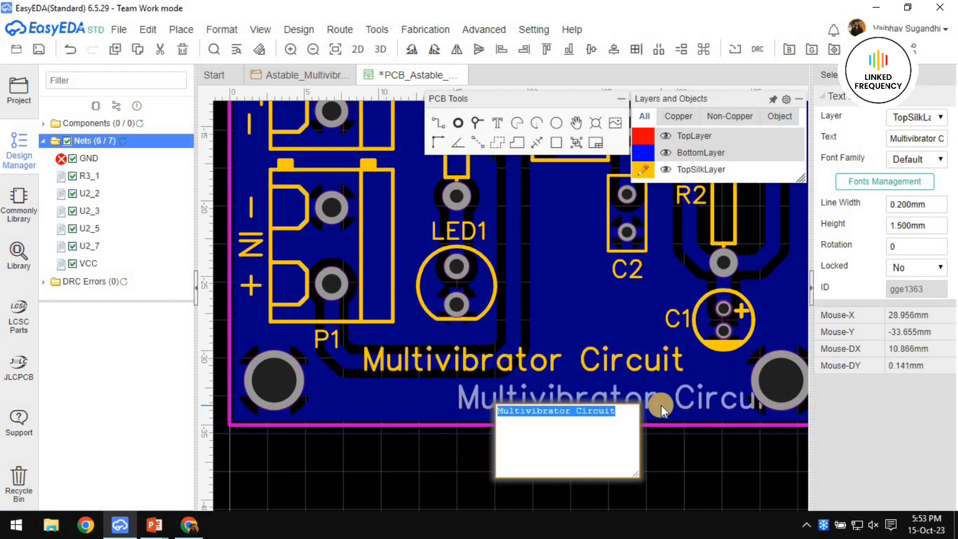
pyautogui.write('#')
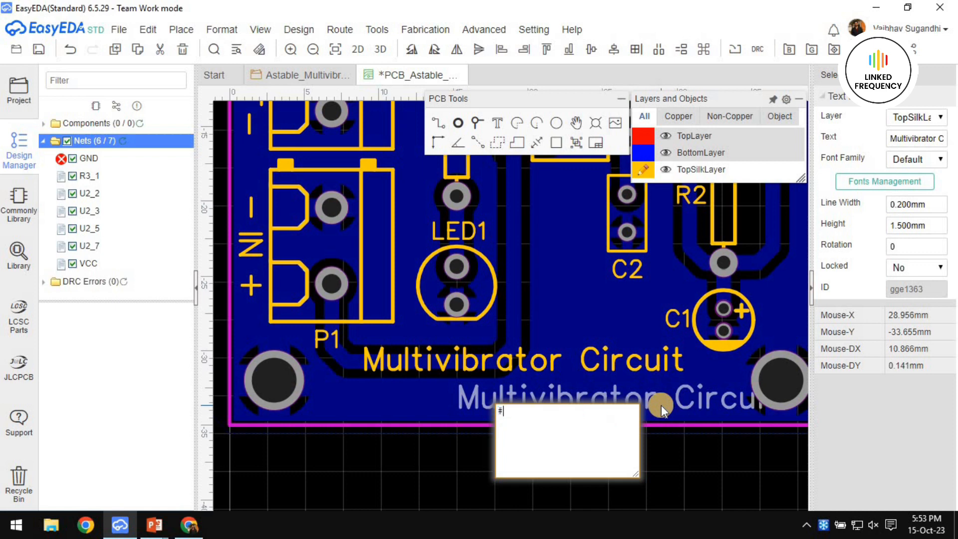
pyautogui.write('Linked_Frequency')
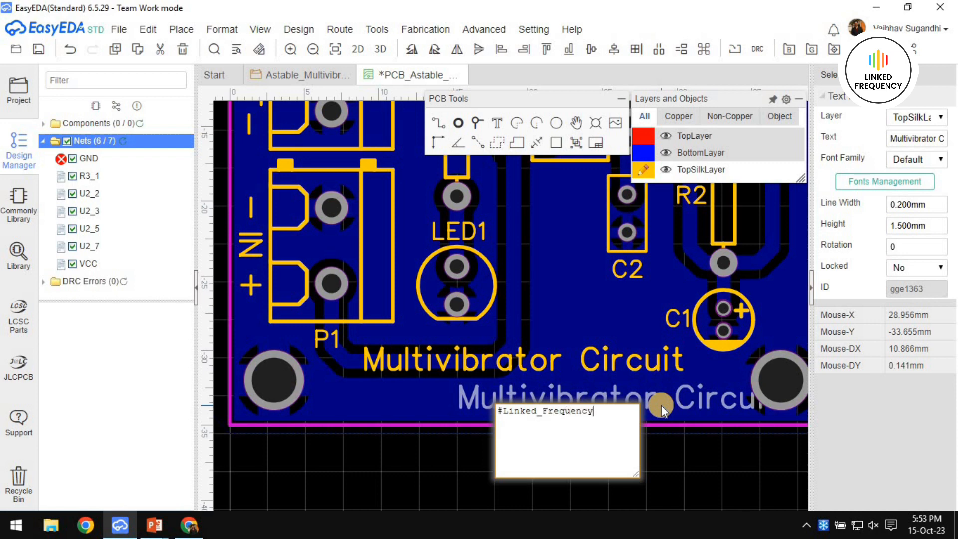
pyautogui.click(660, 406)
pyautogui.click(571, 412)
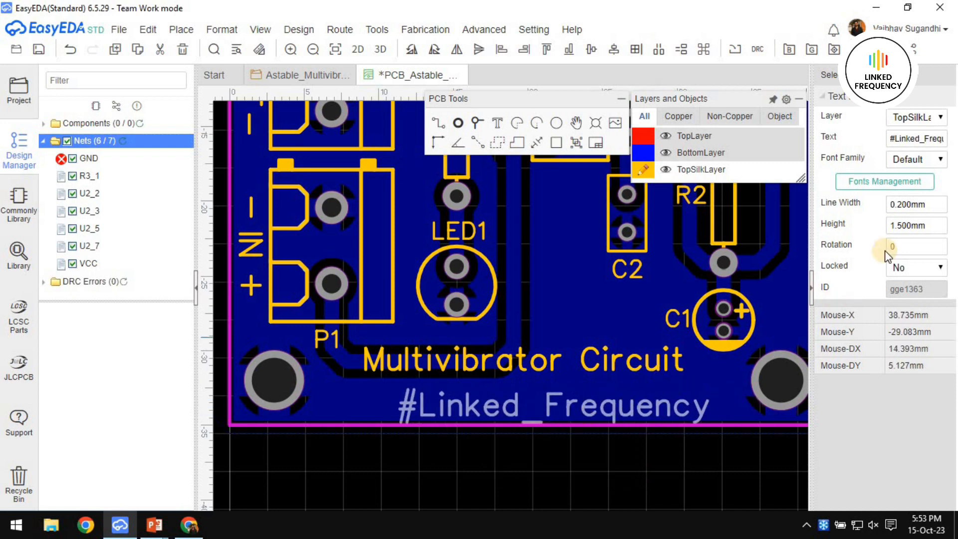
# Set the #Linked_Frequency text's height to 1 mm and its line width to 0.15 mm.
pyautogui.click(904, 223)
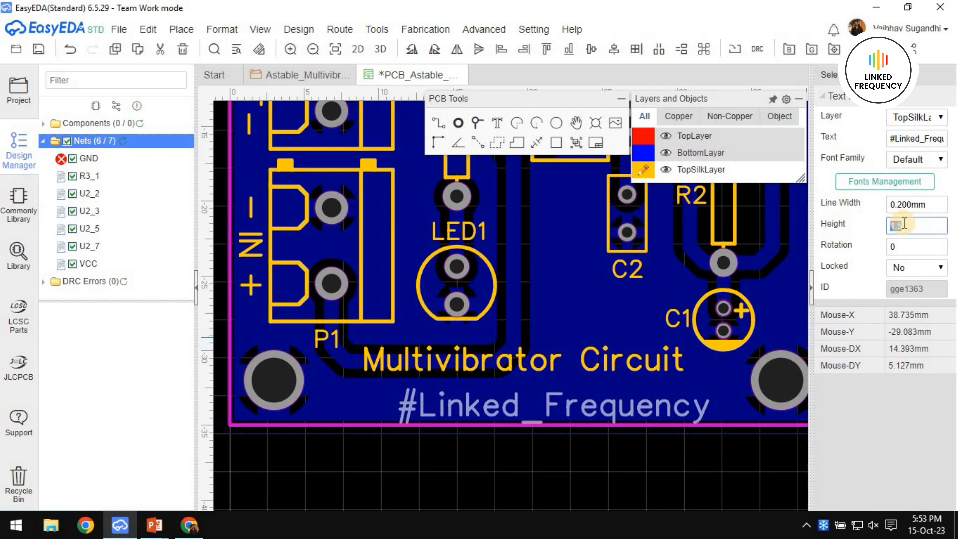
pyautogui.write('1')
pyautogui.press('Return')
pyautogui.click(912, 210)
pyautogui.write('0.15')
pyautogui.press('Return')
# Position the #Linked_Frequency text beneath Multivibrator Circuit, just above the board's lower edge, and save the PCB.
pyautogui.scroll(2, 529, 404)
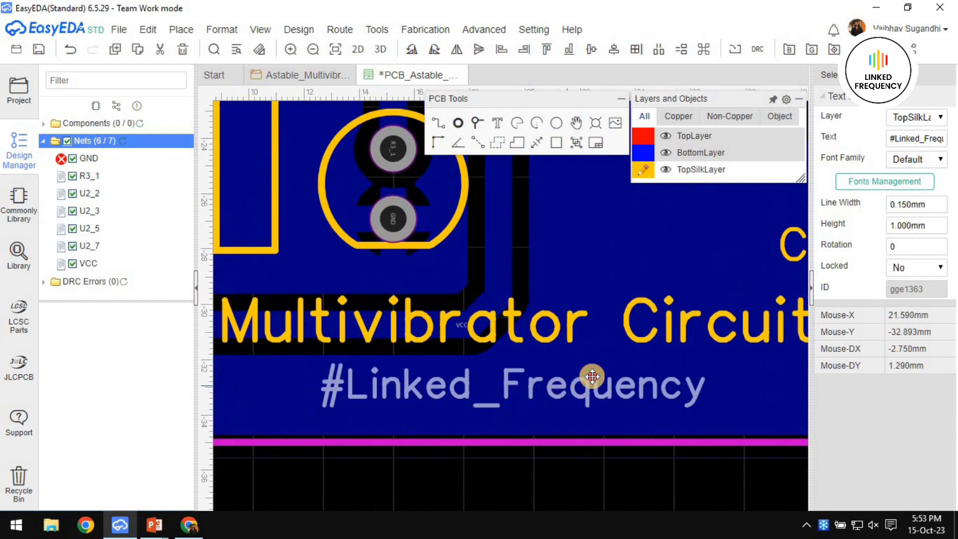
pyautogui.scroll(-3, 555, 438)
pyautogui.click(555, 439)
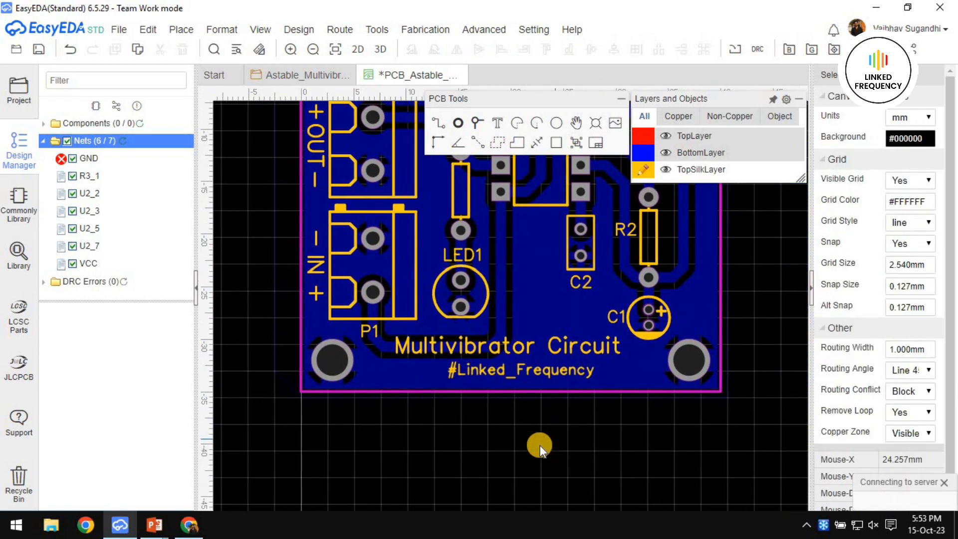
pyautogui.scroll(-2, 560, 444)
pyautogui.hotkey('ctrl', 's')
# Align the Multivibrator Circuit and #Linked_Frequency texts on a common vertical center line and save the PCB.
pyautogui.scroll(-1, 657, 404)
pyautogui.moveTo(535, 409); pyautogui.dragTo(468, 426, button='right')
pyautogui.scroll(3, 468, 426)
pyautogui.click(495, 386)
pyautogui.keyDown('ctrl'); pyautogui.click(523, 354); pyautogui.keyUp('ctrl')
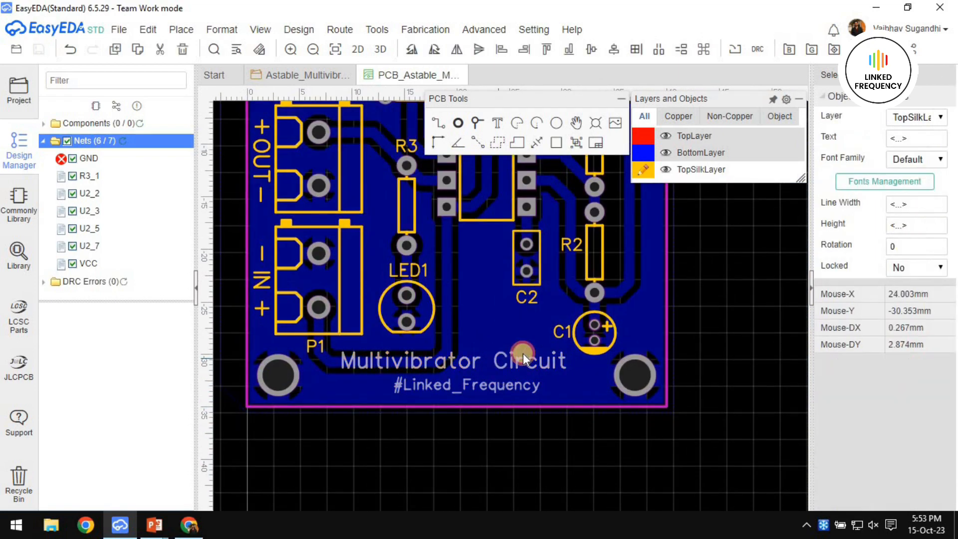
pyautogui.click(615, 50)
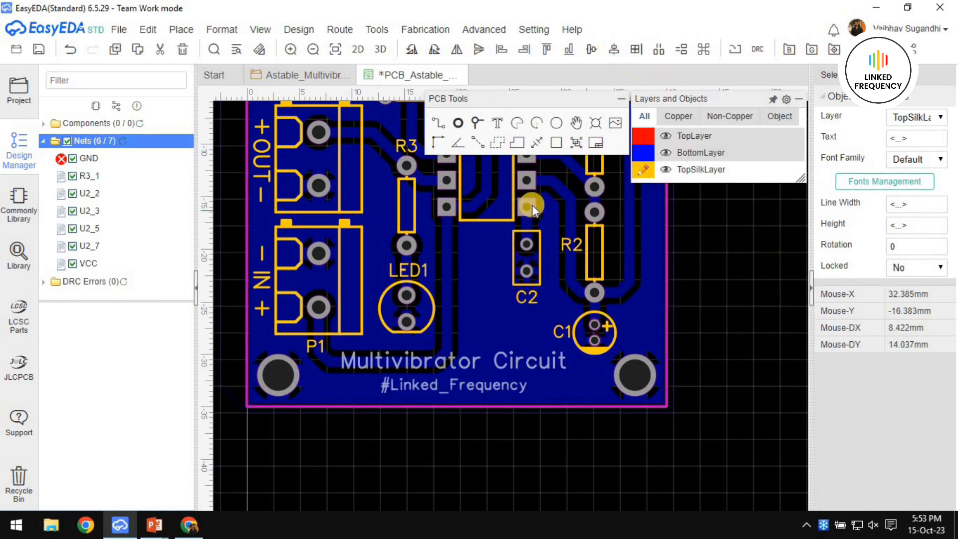
pyautogui.click(495, 429)
pyautogui.scroll(-3, 496, 430)
pyautogui.hotkey('ctrl', 's')
pyautogui.moveTo(624, 353); pyautogui.dragTo(591, 372, button='right')
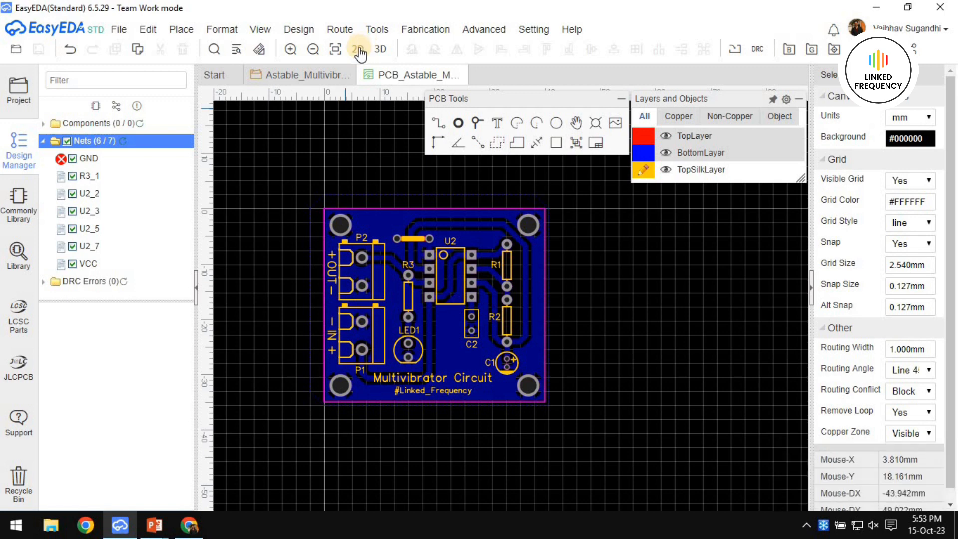
# Refresh the net status and rerun the DRC error check for the finished board.
pyautogui.click(125, 141)
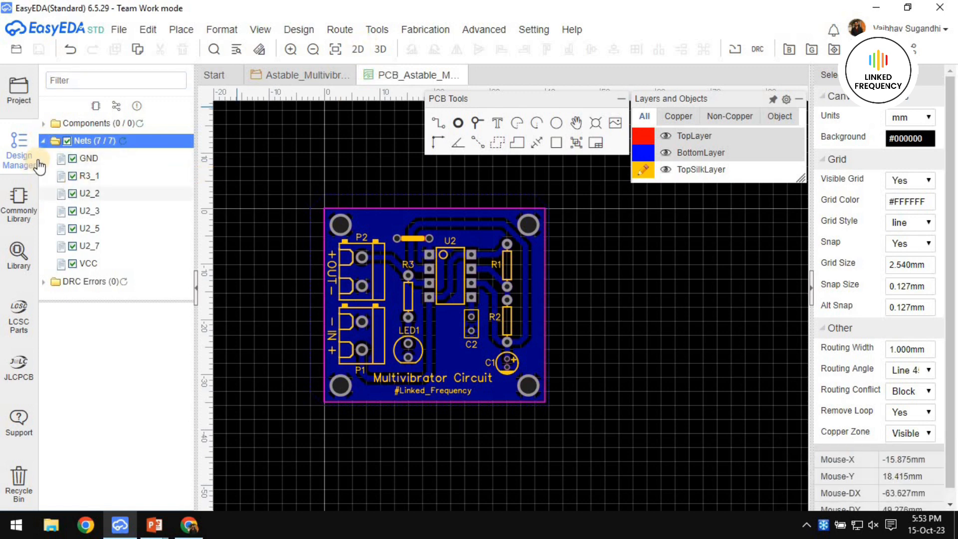
pyautogui.click(44, 141)
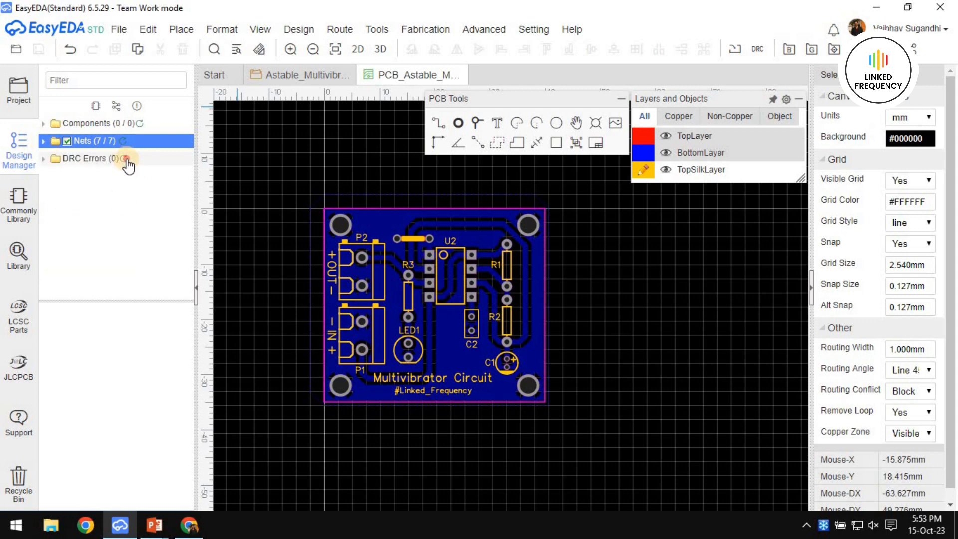
pyautogui.click(125, 159)
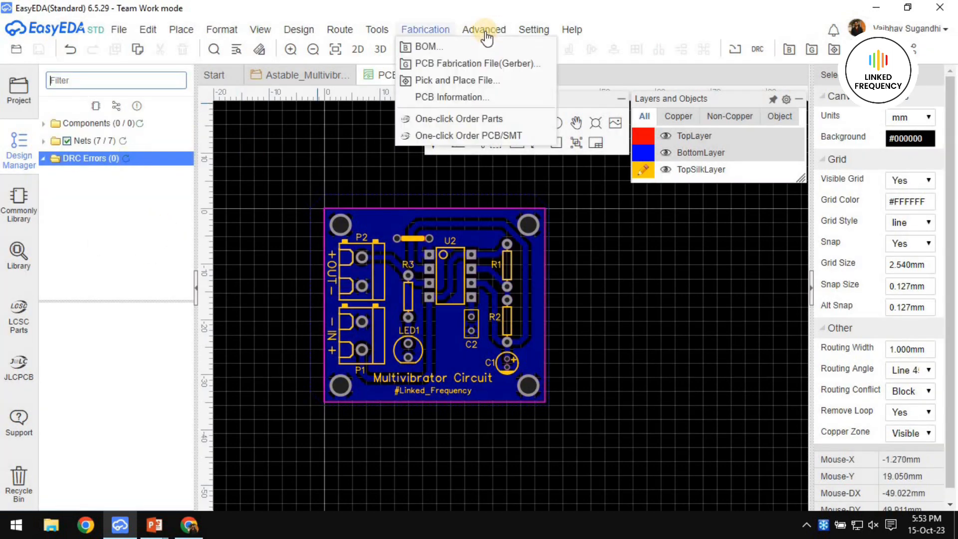
# Open the 2D photo view of the PCB and inspect the board's top side and then its bottom side.
pyautogui.click(358, 49)
pyautogui.scroll(7, 588, 335)
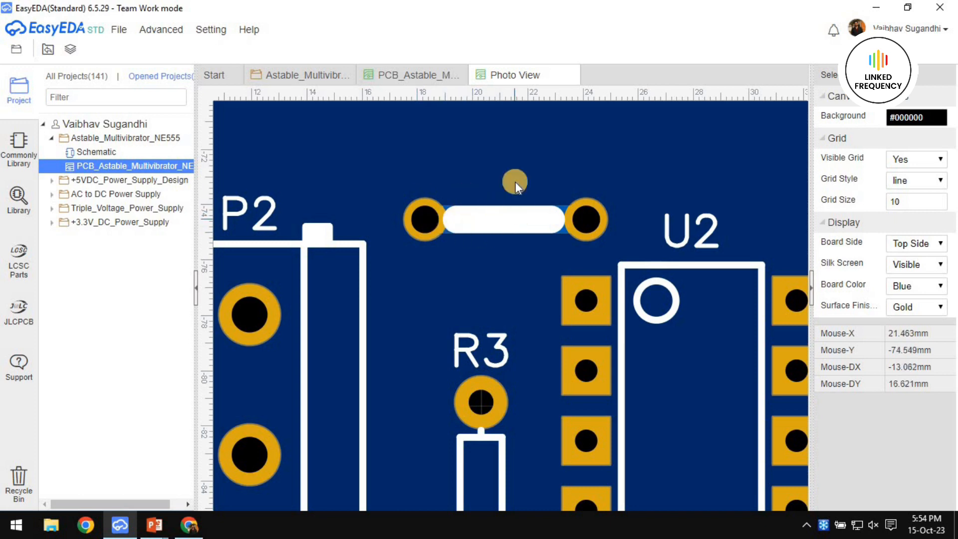
pyautogui.scroll(-5, 507, 307)
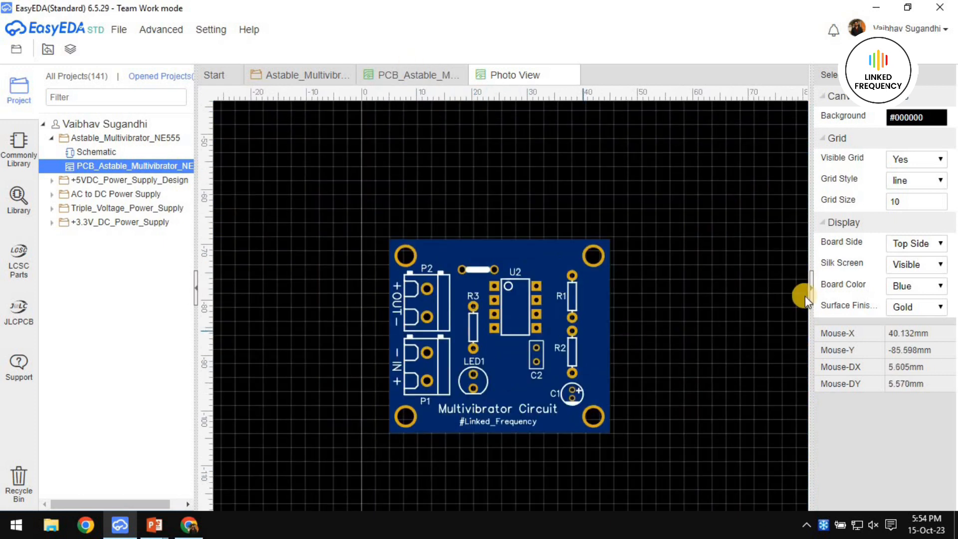
pyautogui.click(915, 268)
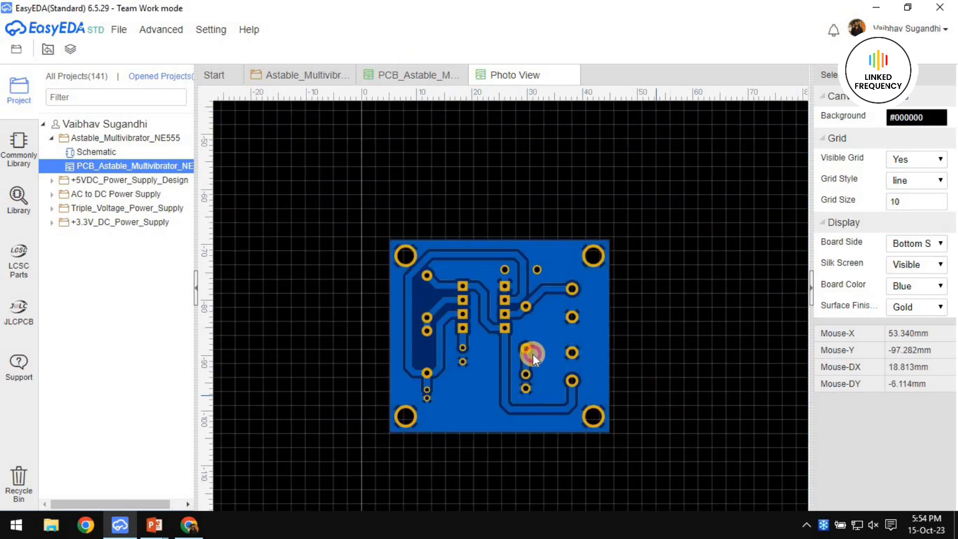
pyautogui.scroll(2, 471, 353)
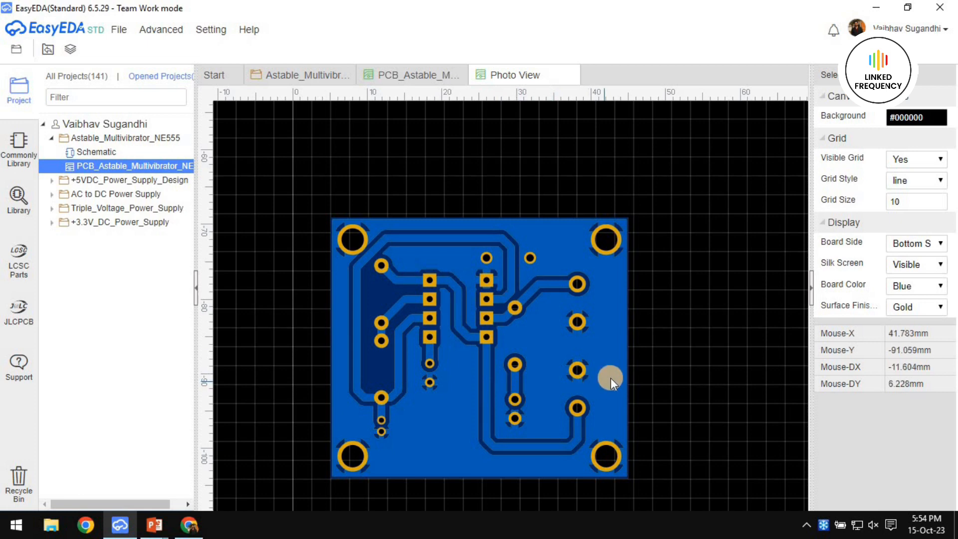
# Return to the PCB and check the board's width and height in the board outline settings without applying changes.
pyautogui.click(430, 75)
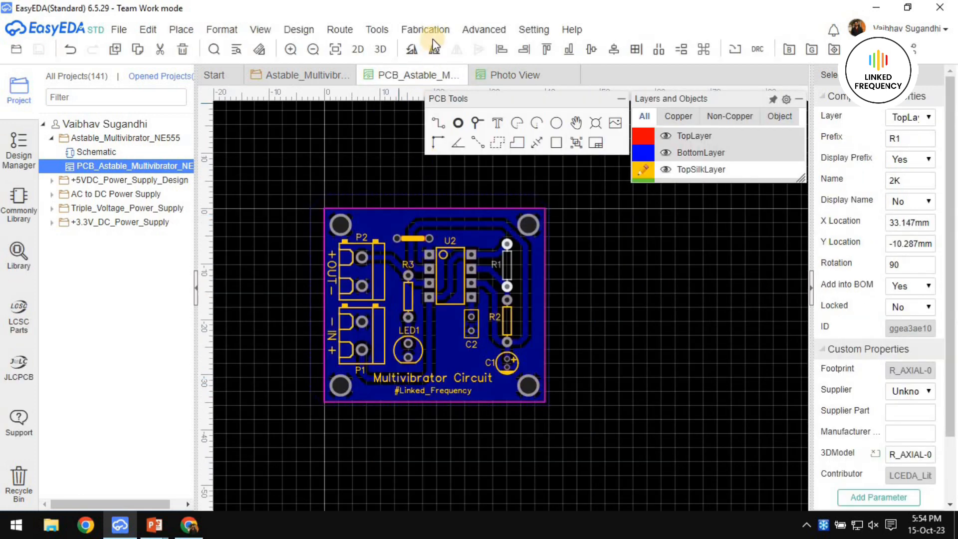
pyautogui.click(425, 30)
pyautogui.moveTo(376, 29)
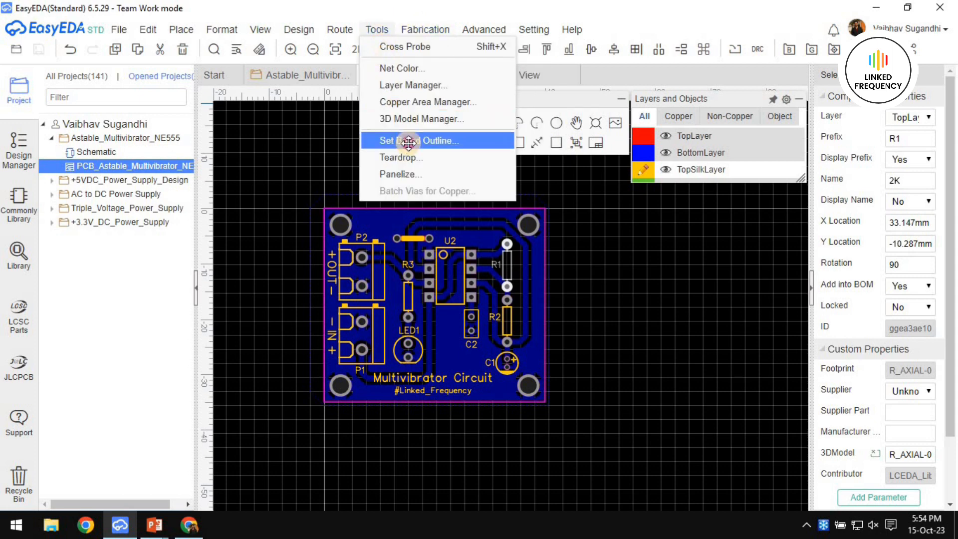
pyautogui.click(376, 140)
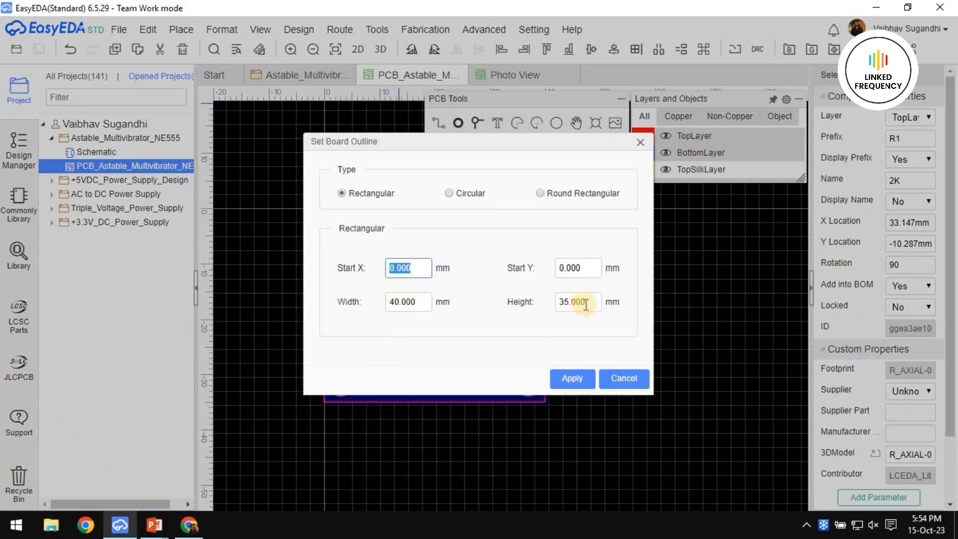
pyautogui.click(623, 378)
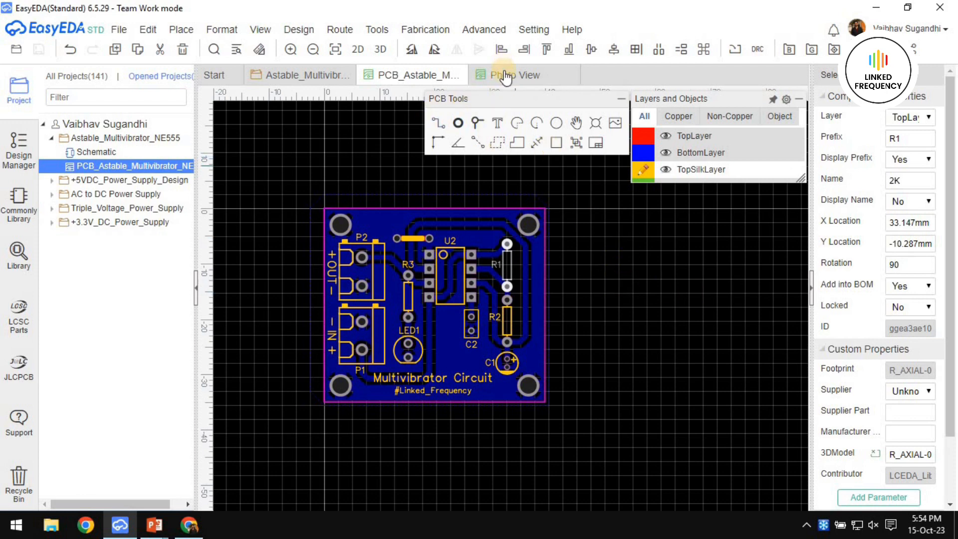
# Switch the 2D photo view back to the board's top side.
pyautogui.click(509, 77)
pyautogui.click(895, 244)
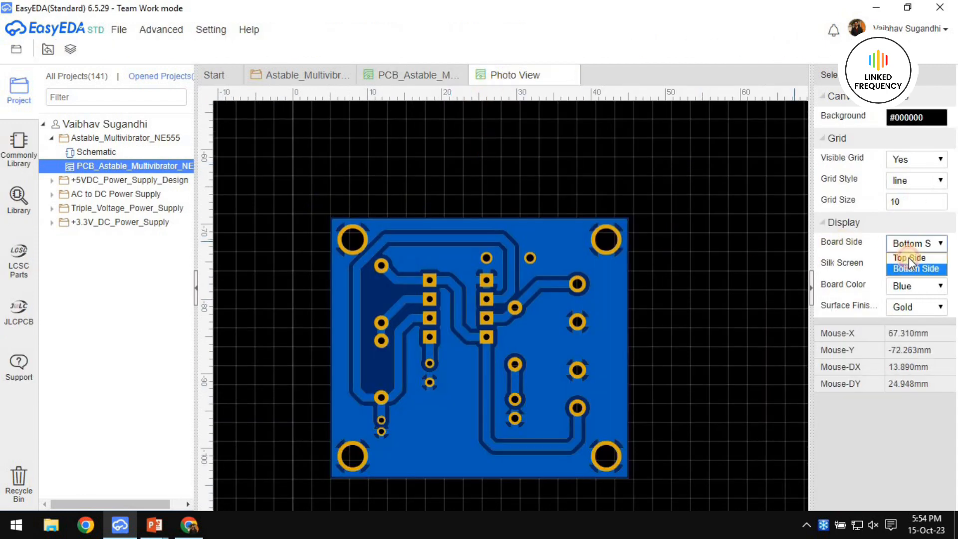
pyautogui.click(905, 258)
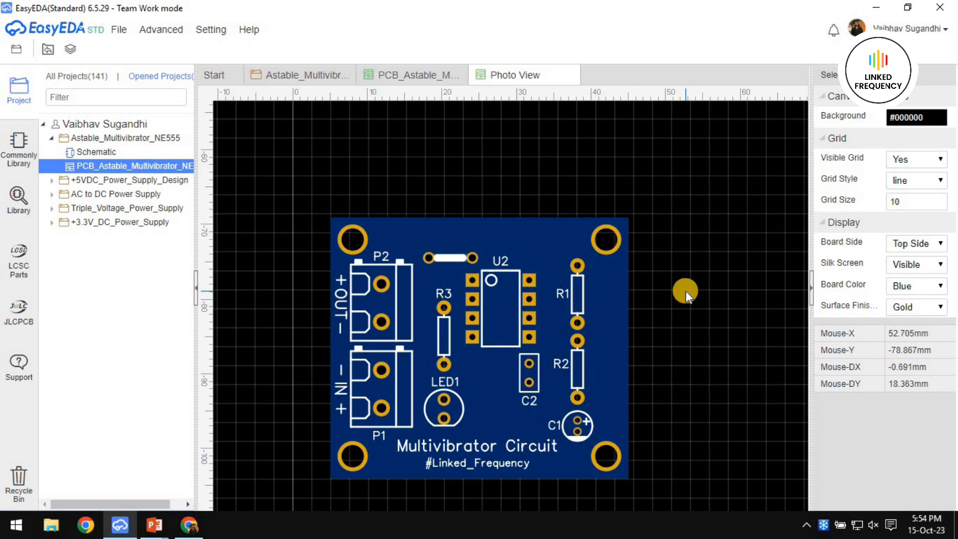
# Open the 3D view of the PCB and rotate the board to examine its component side and its underside.
pyautogui.click(408, 77)
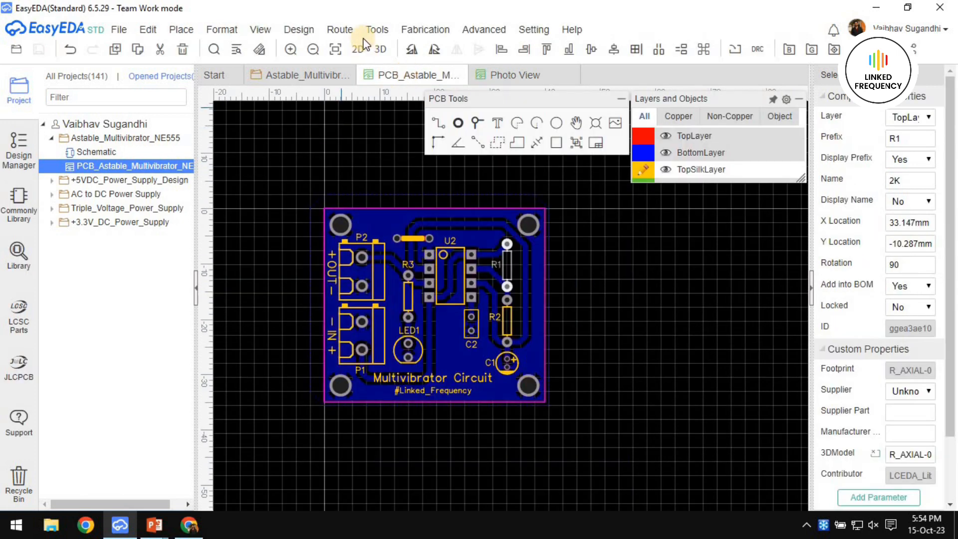
pyautogui.click(340, 30)
pyautogui.click(384, 50)
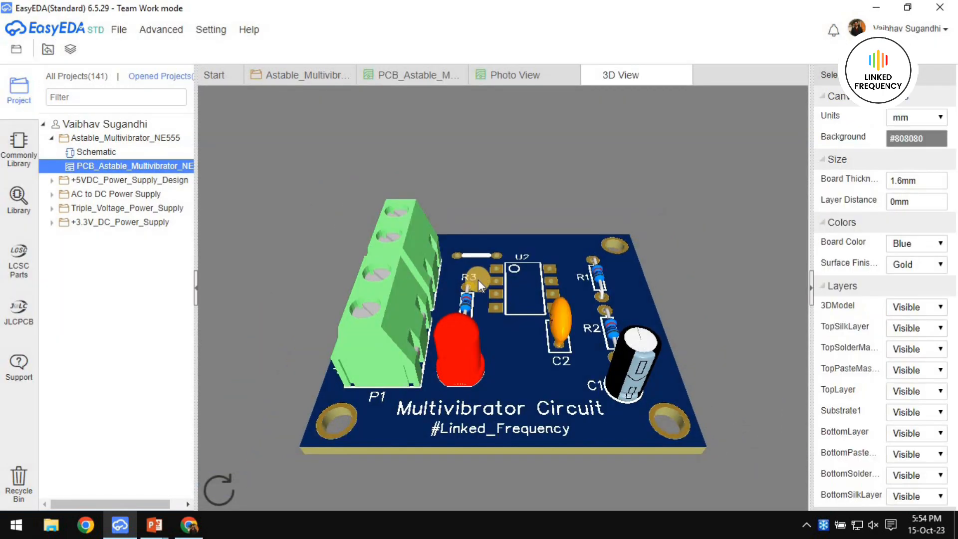
pyautogui.moveTo(496, 368); pyautogui.dragTo(639, 280)
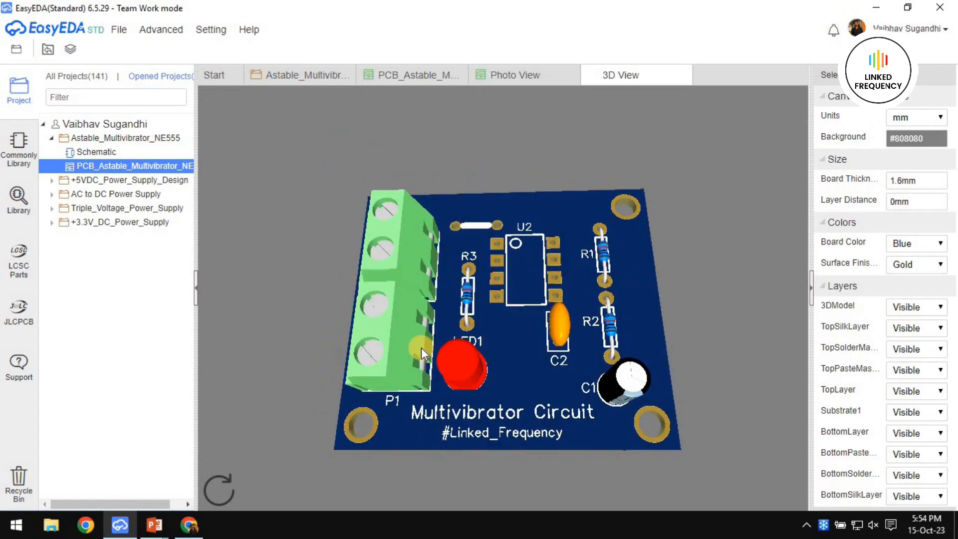
pyautogui.moveTo(433, 359); pyautogui.dragTo(774, 258)
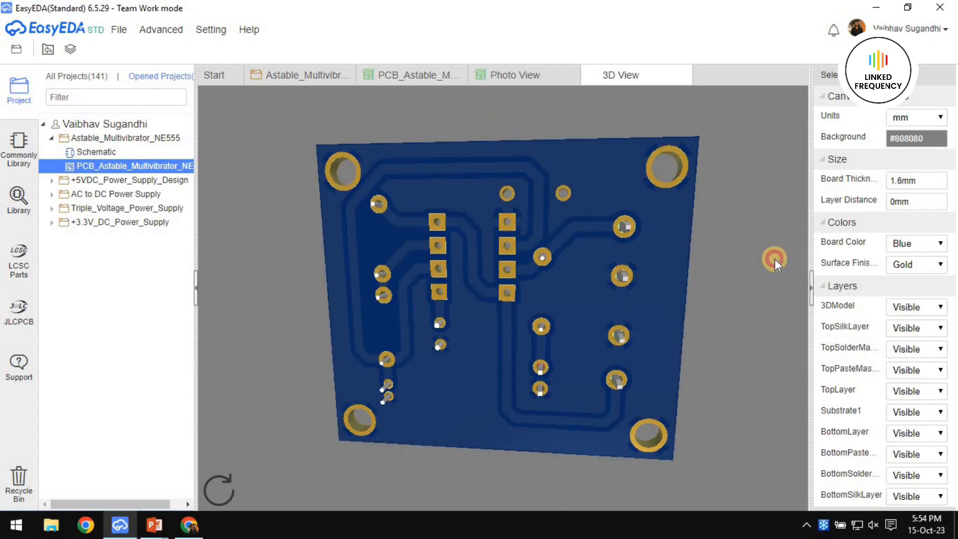
# Set the 3D view's background to black (#000000) and the board color to green, with the component side facing front.
pyautogui.click(898, 138)
pyautogui.click(774, 173)
pyautogui.click(909, 243)
pyautogui.click(904, 258)
pyautogui.moveTo(606, 290); pyautogui.dragTo(644, 303)
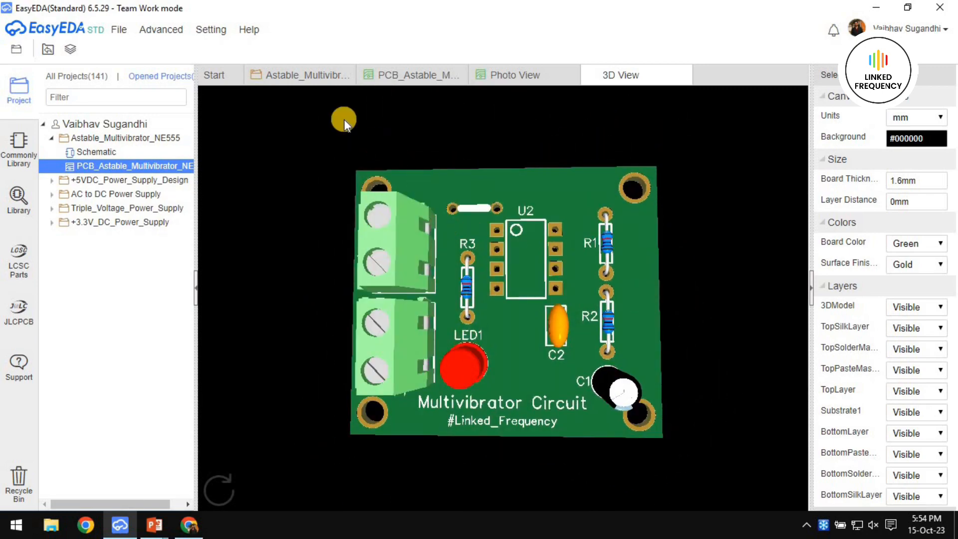
# Review the export and fabrication file options available for the schematic and for the PCB.
pyautogui.click(300, 76)
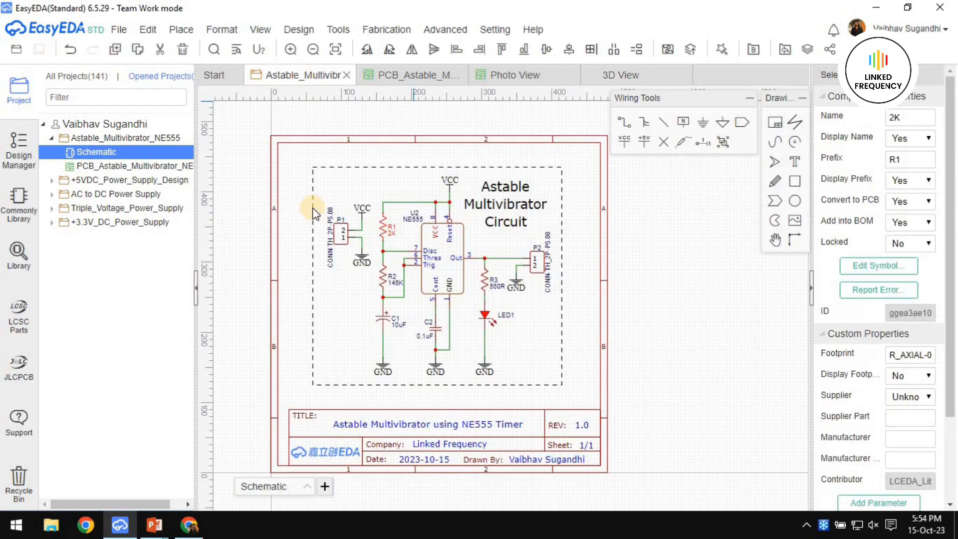
pyautogui.click(118, 30)
pyautogui.click(396, 85)
pyautogui.click(120, 29)
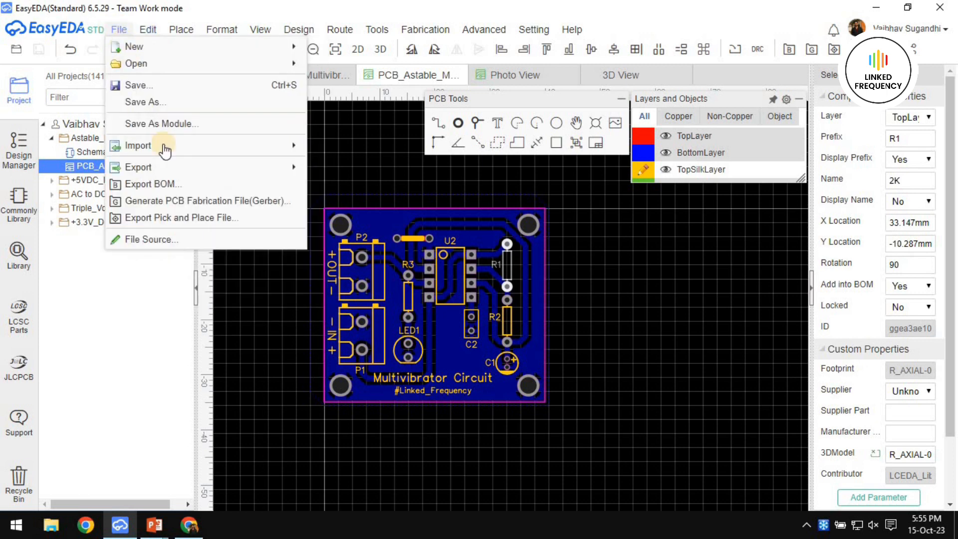
pyautogui.click(631, 328)
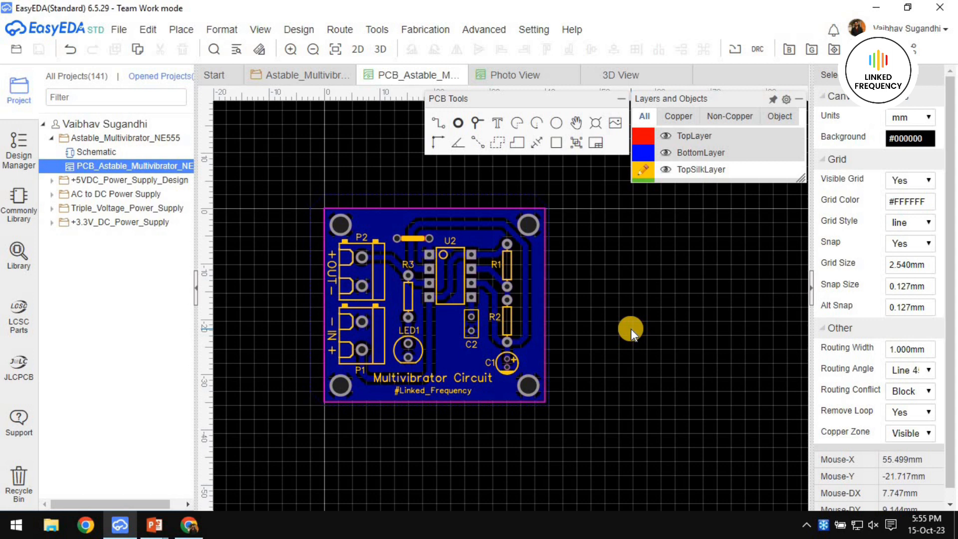
# Collapse the project sidebar and switch to the PowerPoint slide show at Circuit Design & Calculations.
pyautogui.click(196, 289)
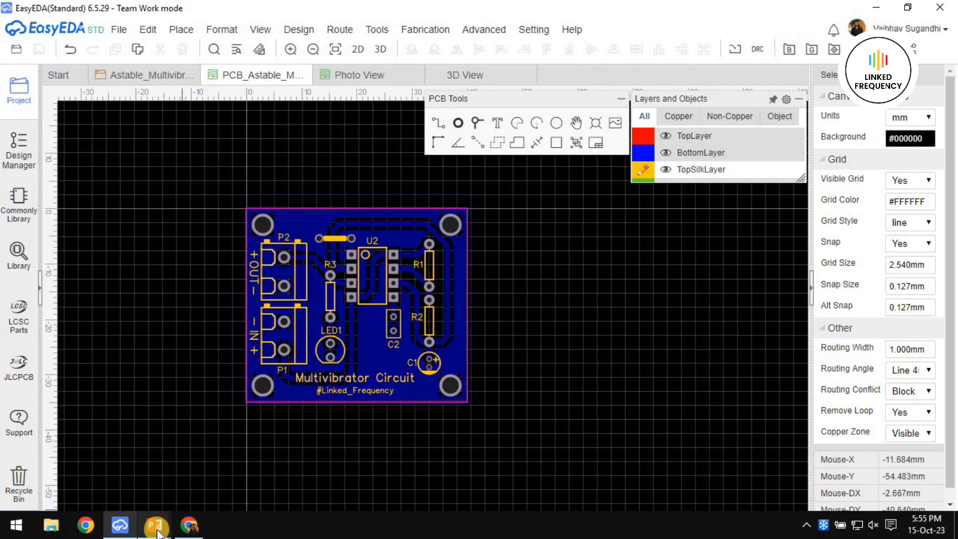
pyautogui.moveTo(157, 533)
pyautogui.click(220, 464)
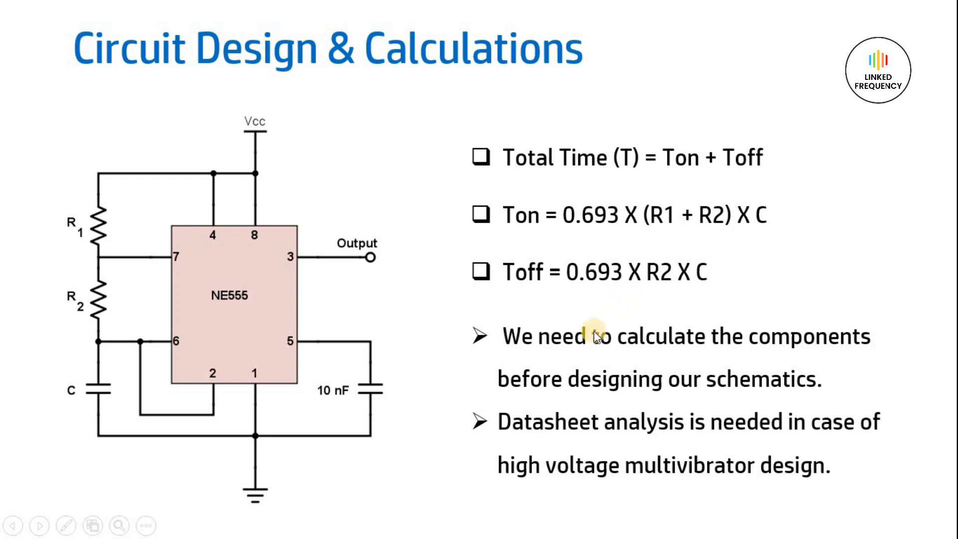